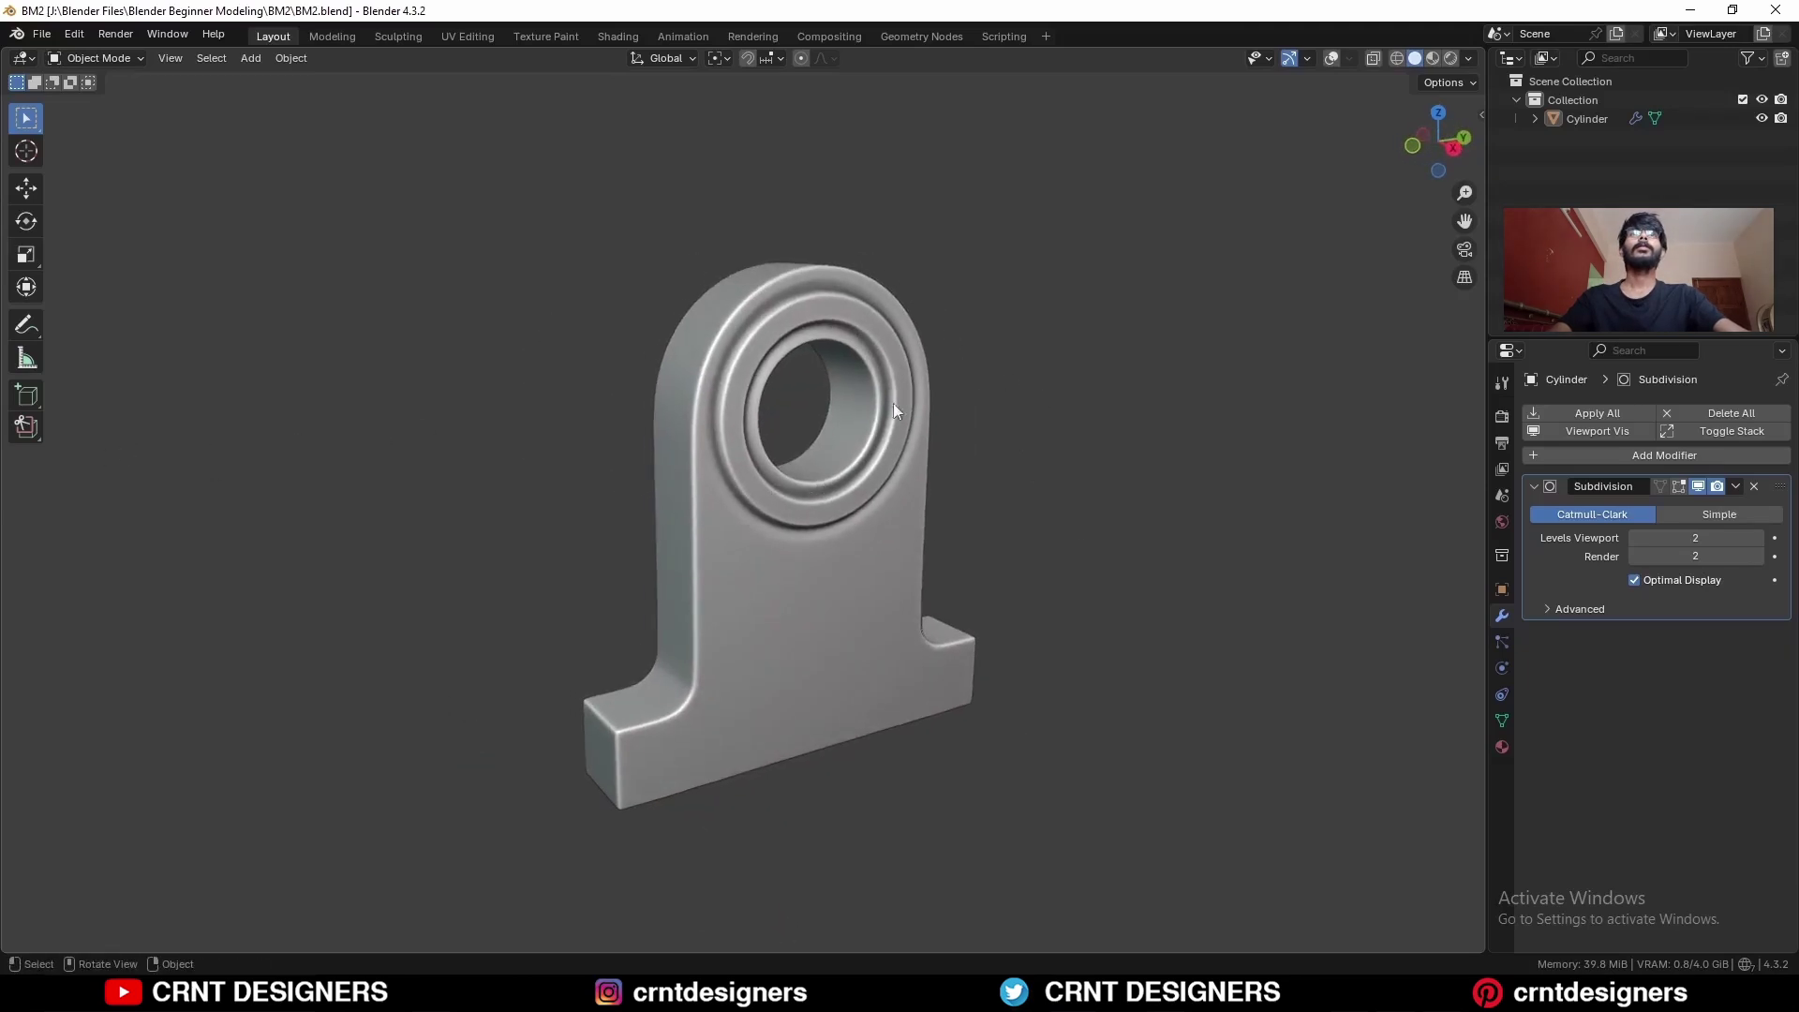
Step: Delete the existing bracket object from the scene
middle_drag(845, 459, 863, 502)
click(851, 460)
key(x)
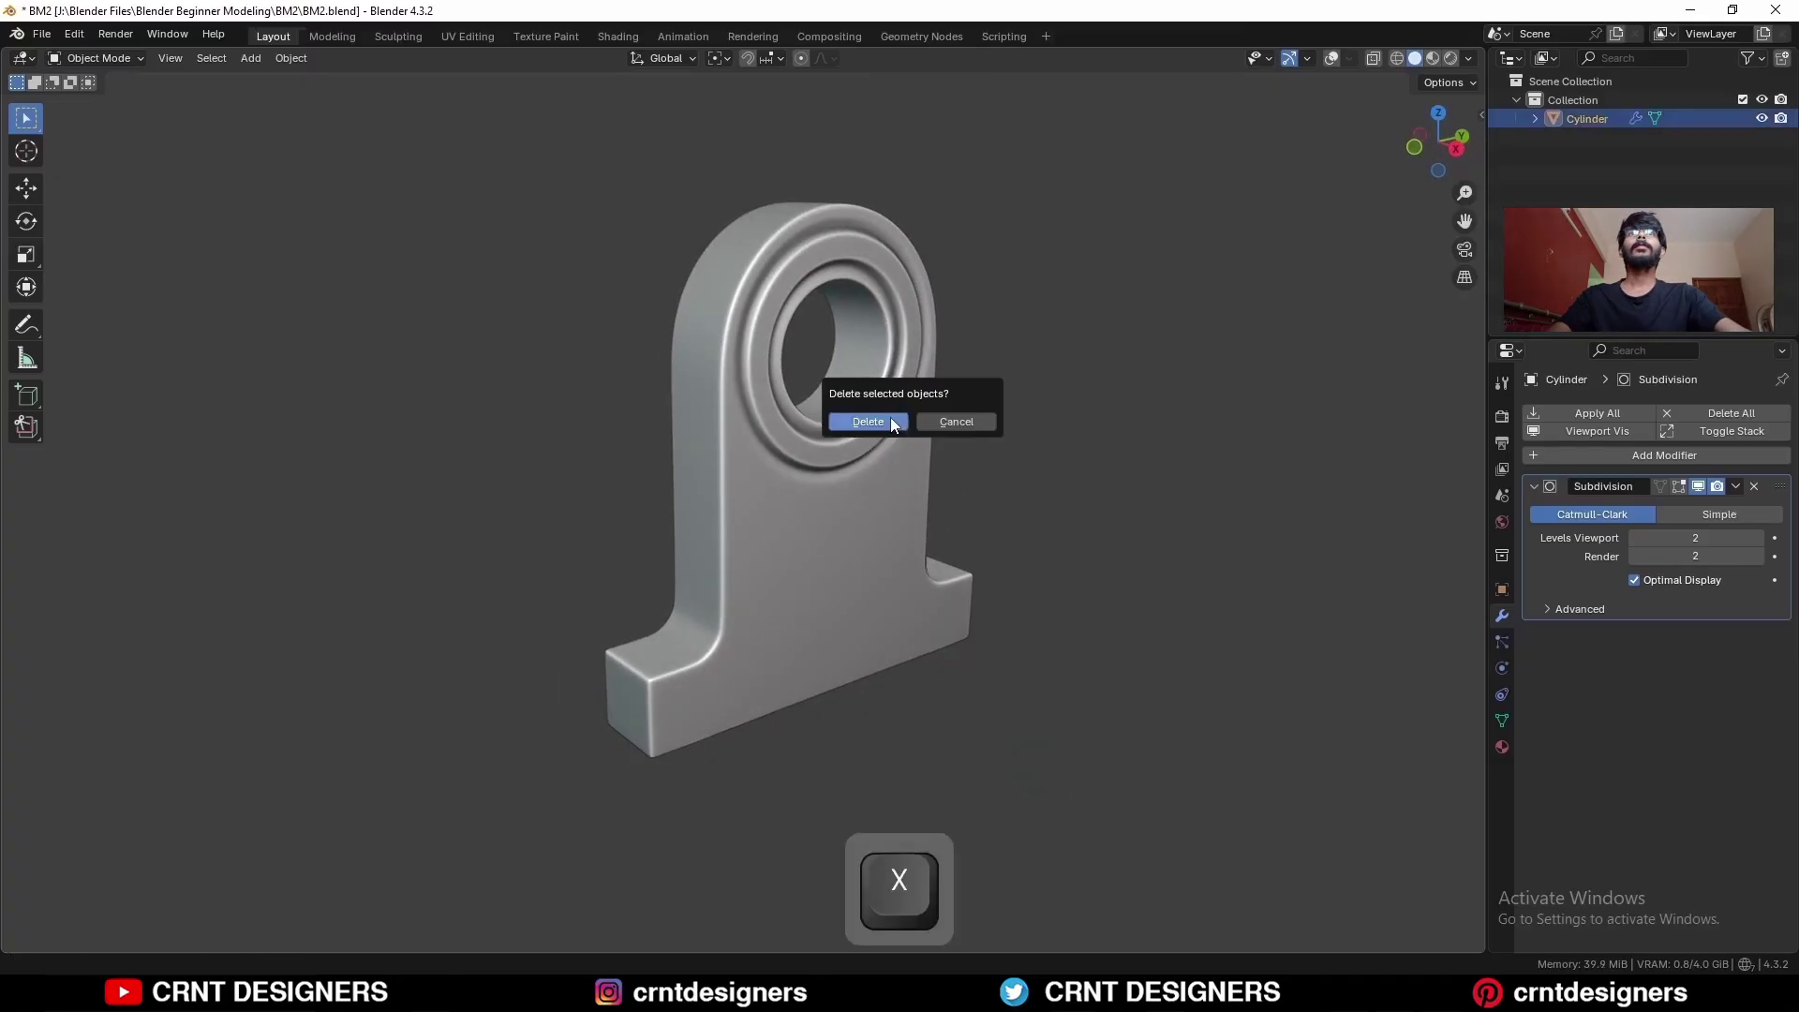
click(889, 424)
Step: Show the viewport overlays and snap the 3D cursor to the world origin
key(shift+alt+z)
key(shift+s)
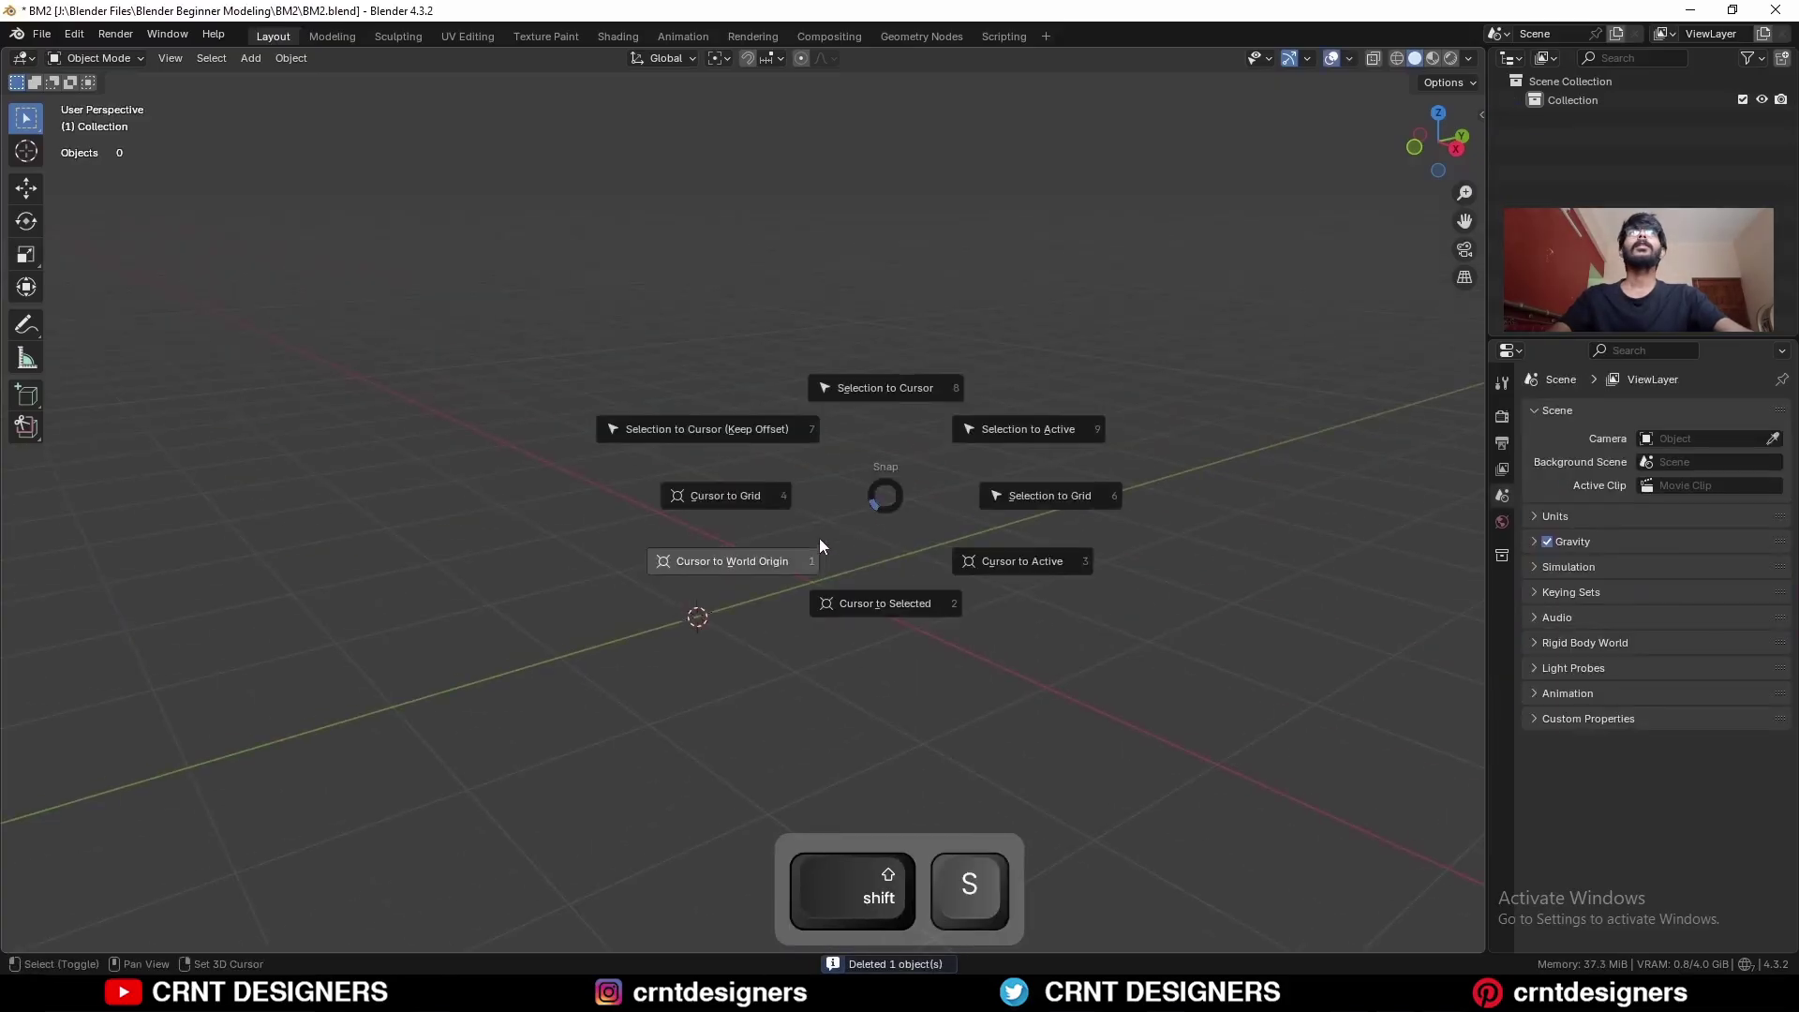
click(774, 561)
Step: Add a mesh cylinder with 24 vertices, 1 m radius and 2 m depth at the origin
key(shift+a)
mouse_move(824, 284)
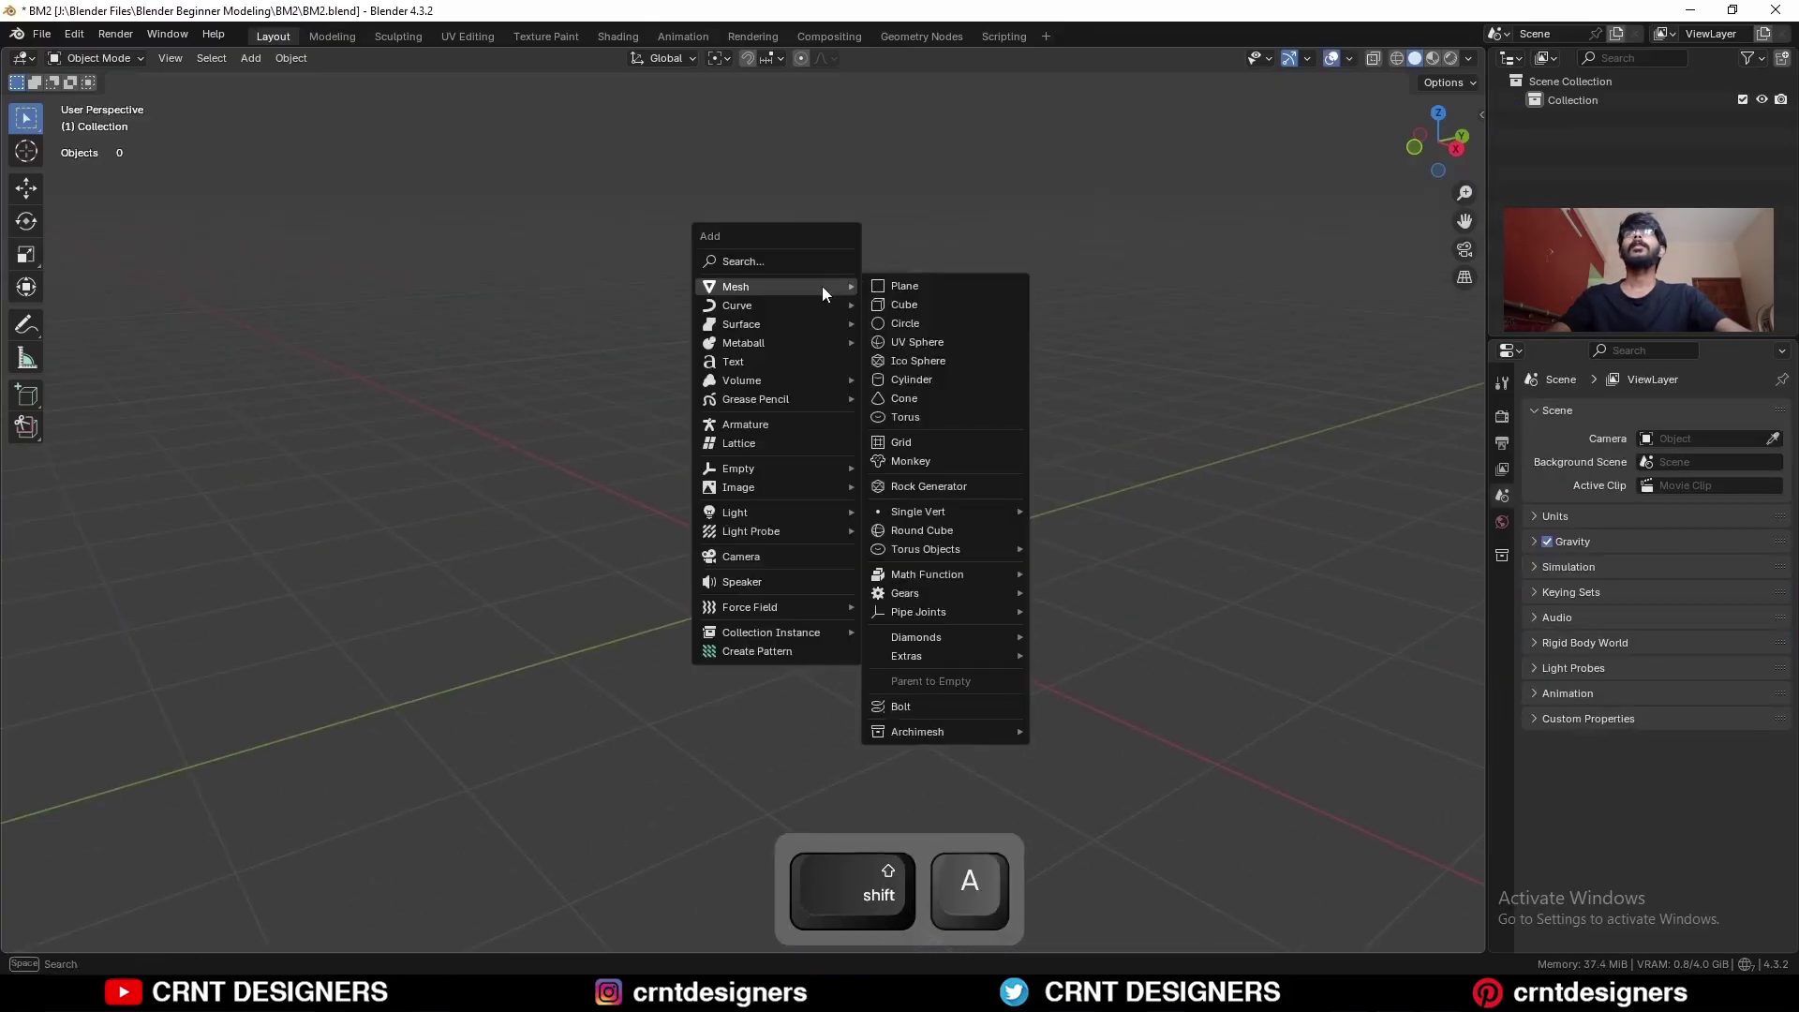
click(931, 380)
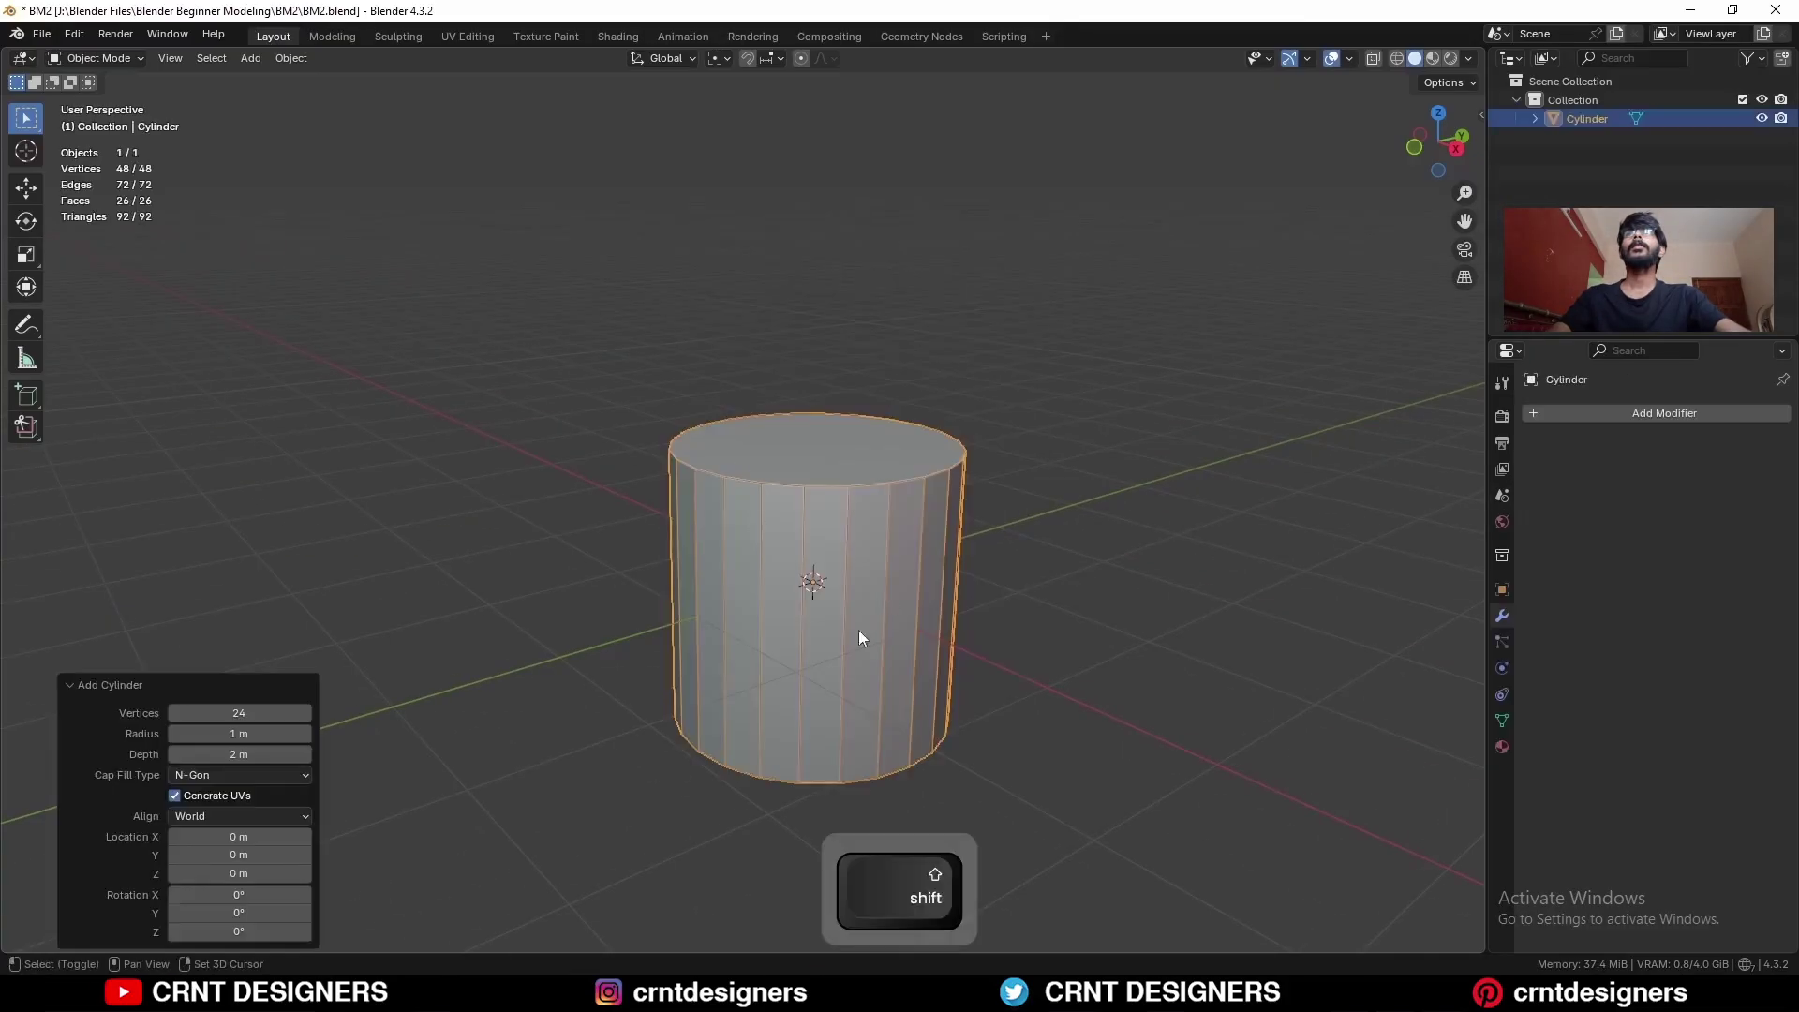
click(1230, 235)
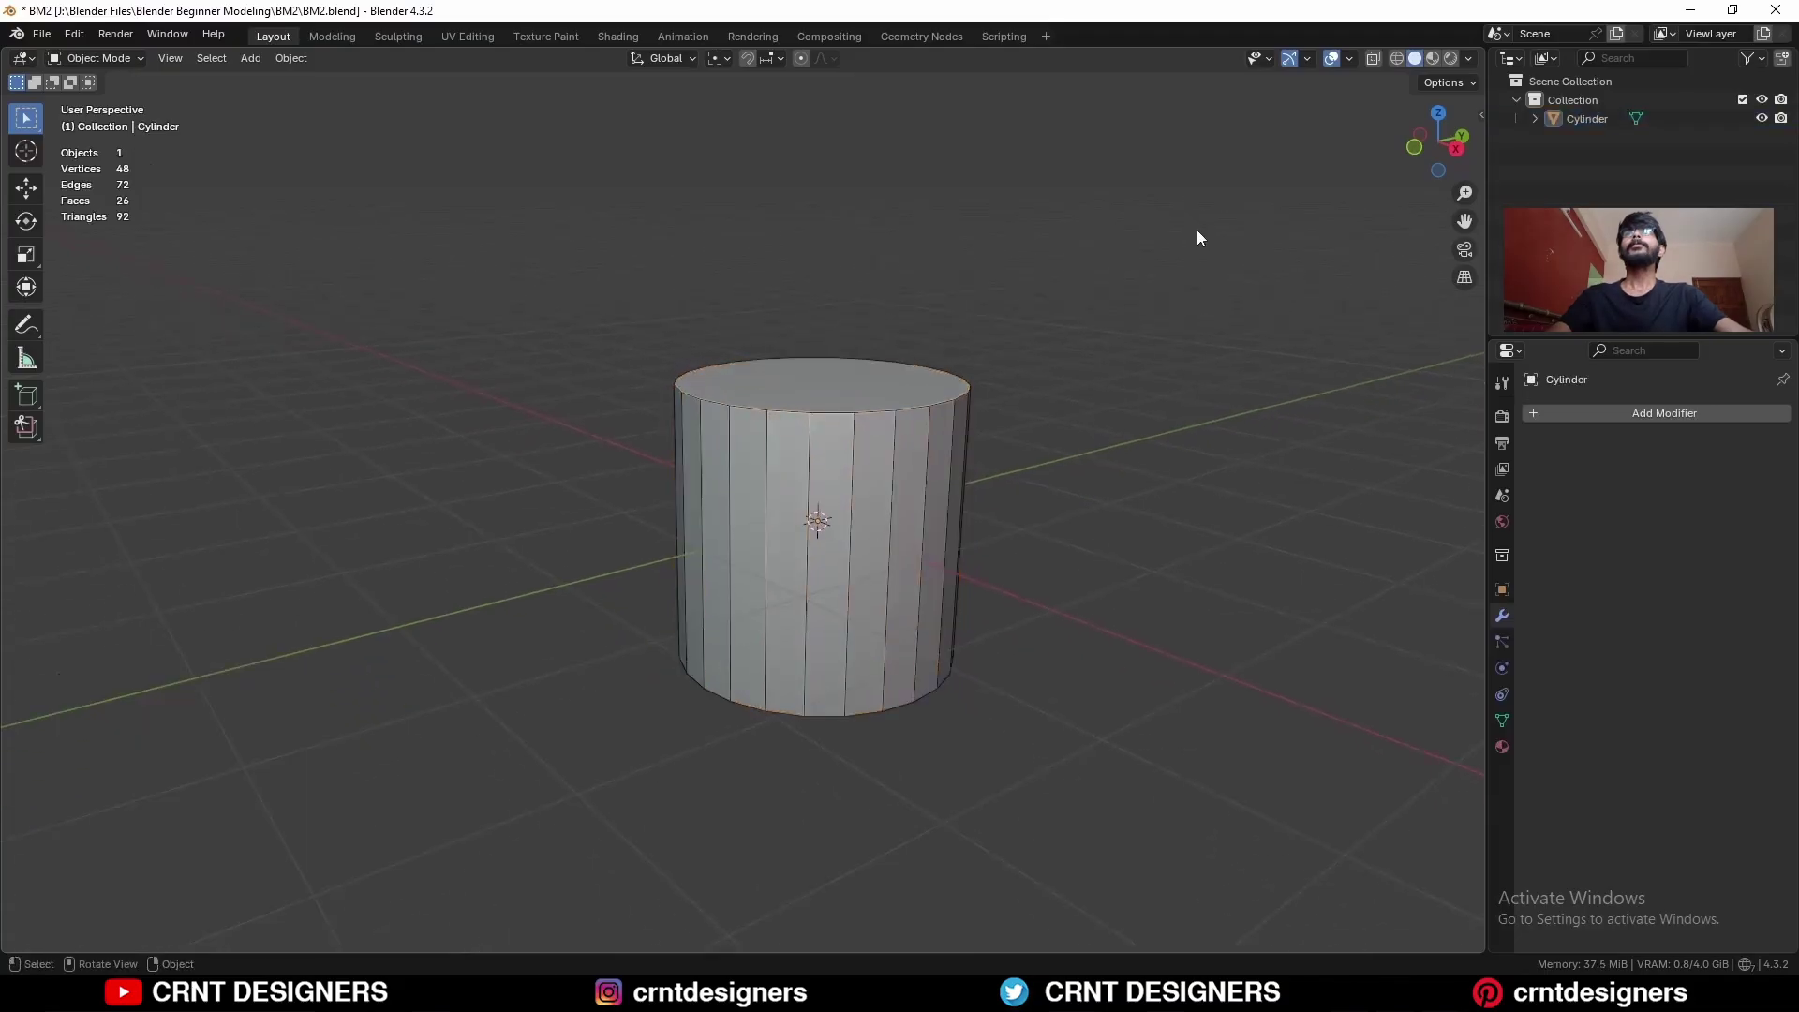
Step: Rotate the cylinder 90 degrees so its caps face along the X axis, and apply the rotation
click(1413, 148)
click(871, 414)
key(r)
key(ctrl)
click(925, 658)
middle_drag(926, 660, 1380, 204)
click(1441, 144)
key(ctrl+a)
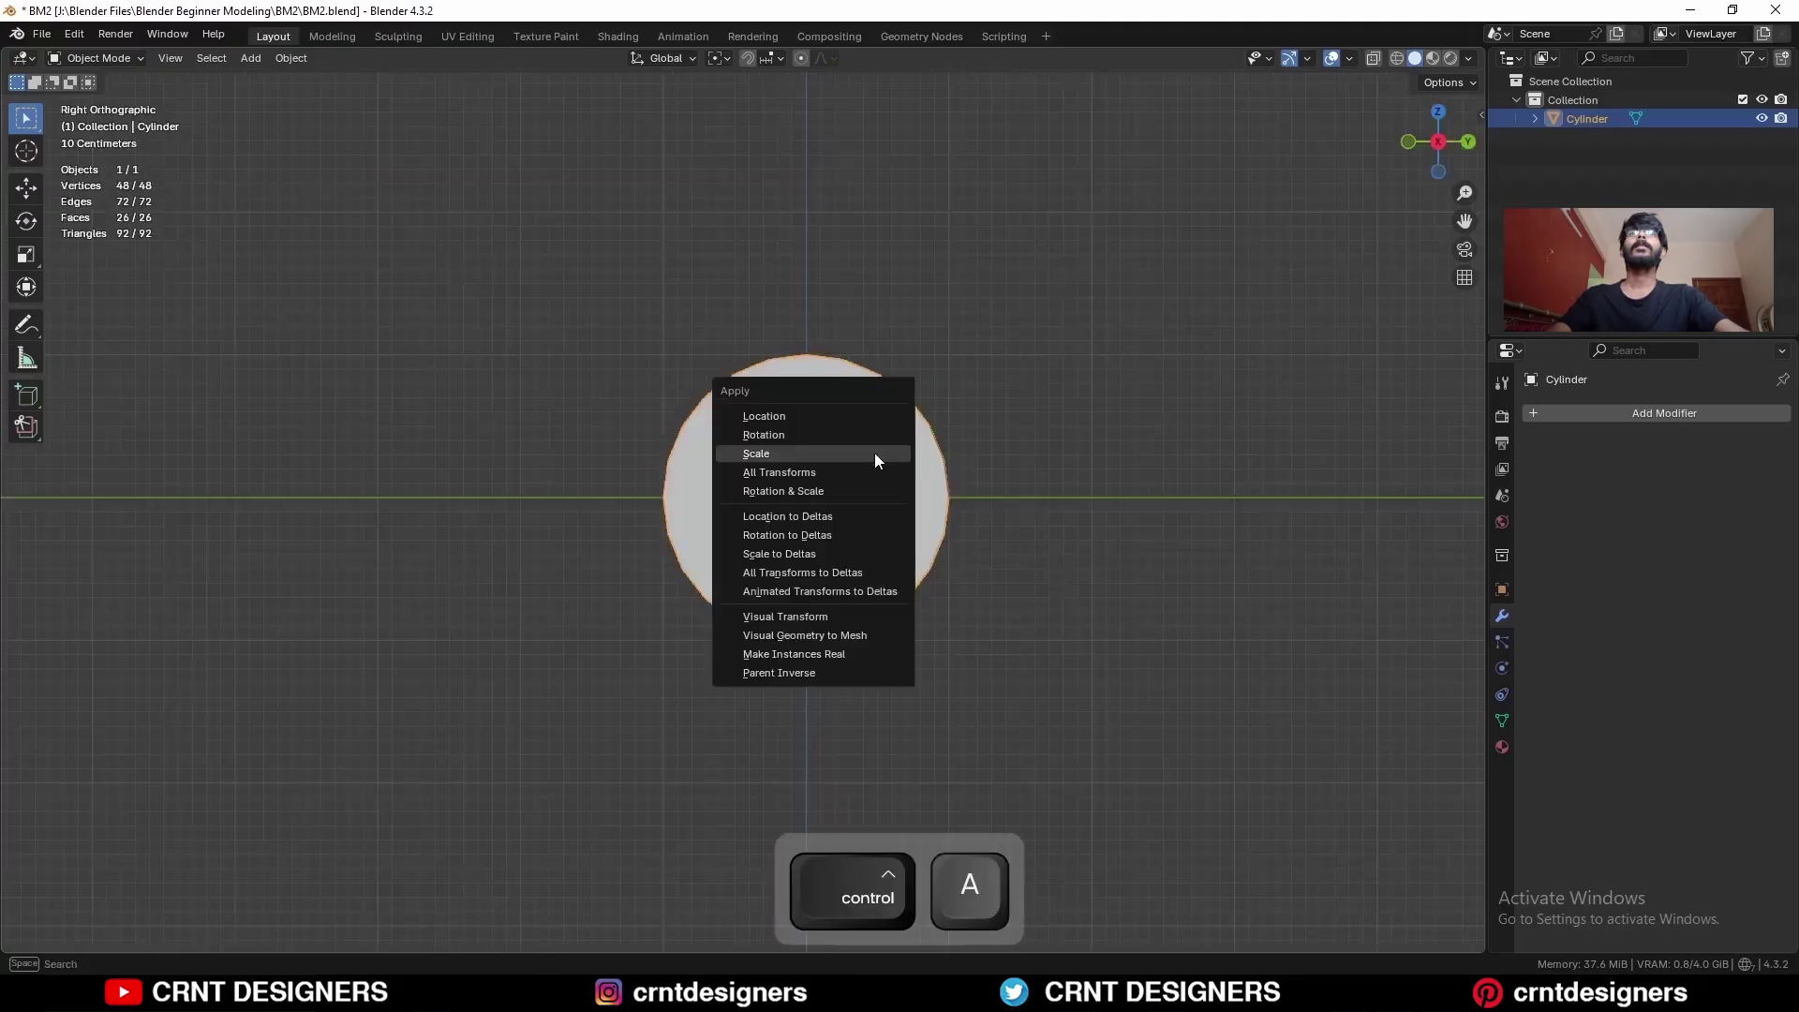
click(864, 429)
Step: Scale the cylinder to 0.5 along the X axis and apply the scale
middle_drag(864, 429, 1051, 491)
key(s)
key(x)
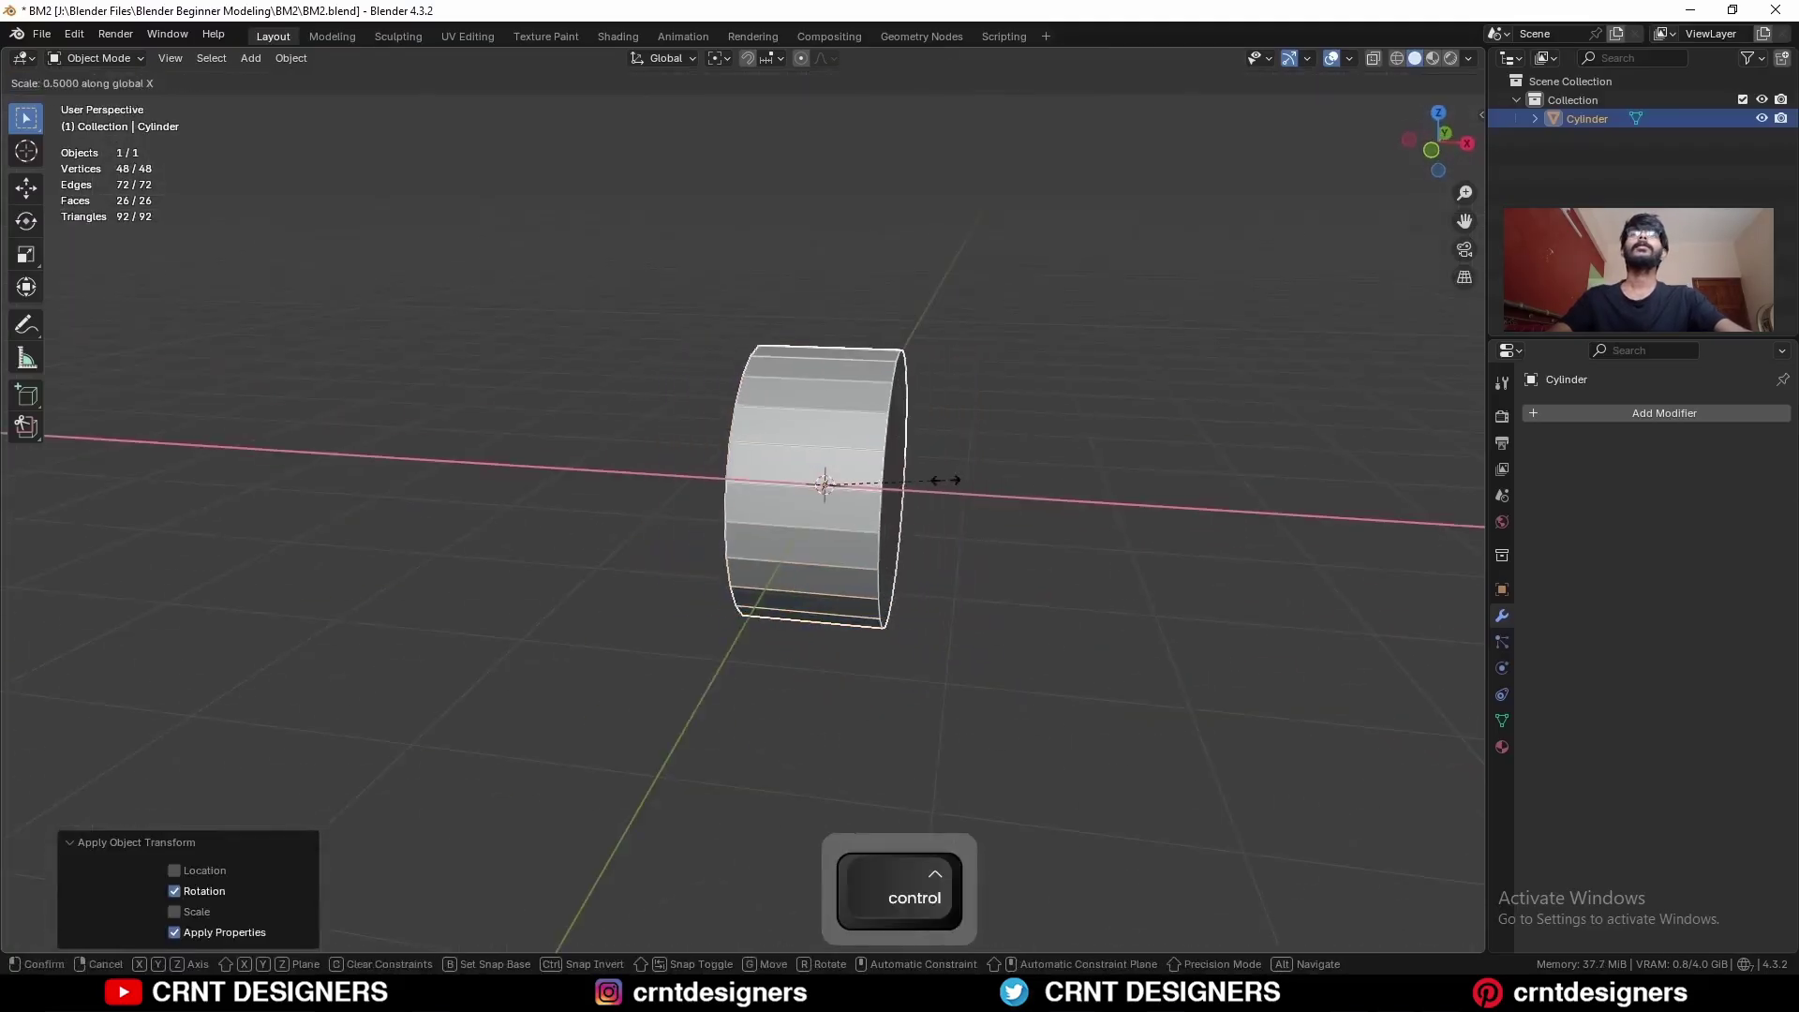
ctrl+click(892, 485)
mouse_move(892, 485)
middle_down()
mouse_move(935, 489)
mouse_move(913, 457)
middle_up()
key(ctrl+a)
click(898, 474)
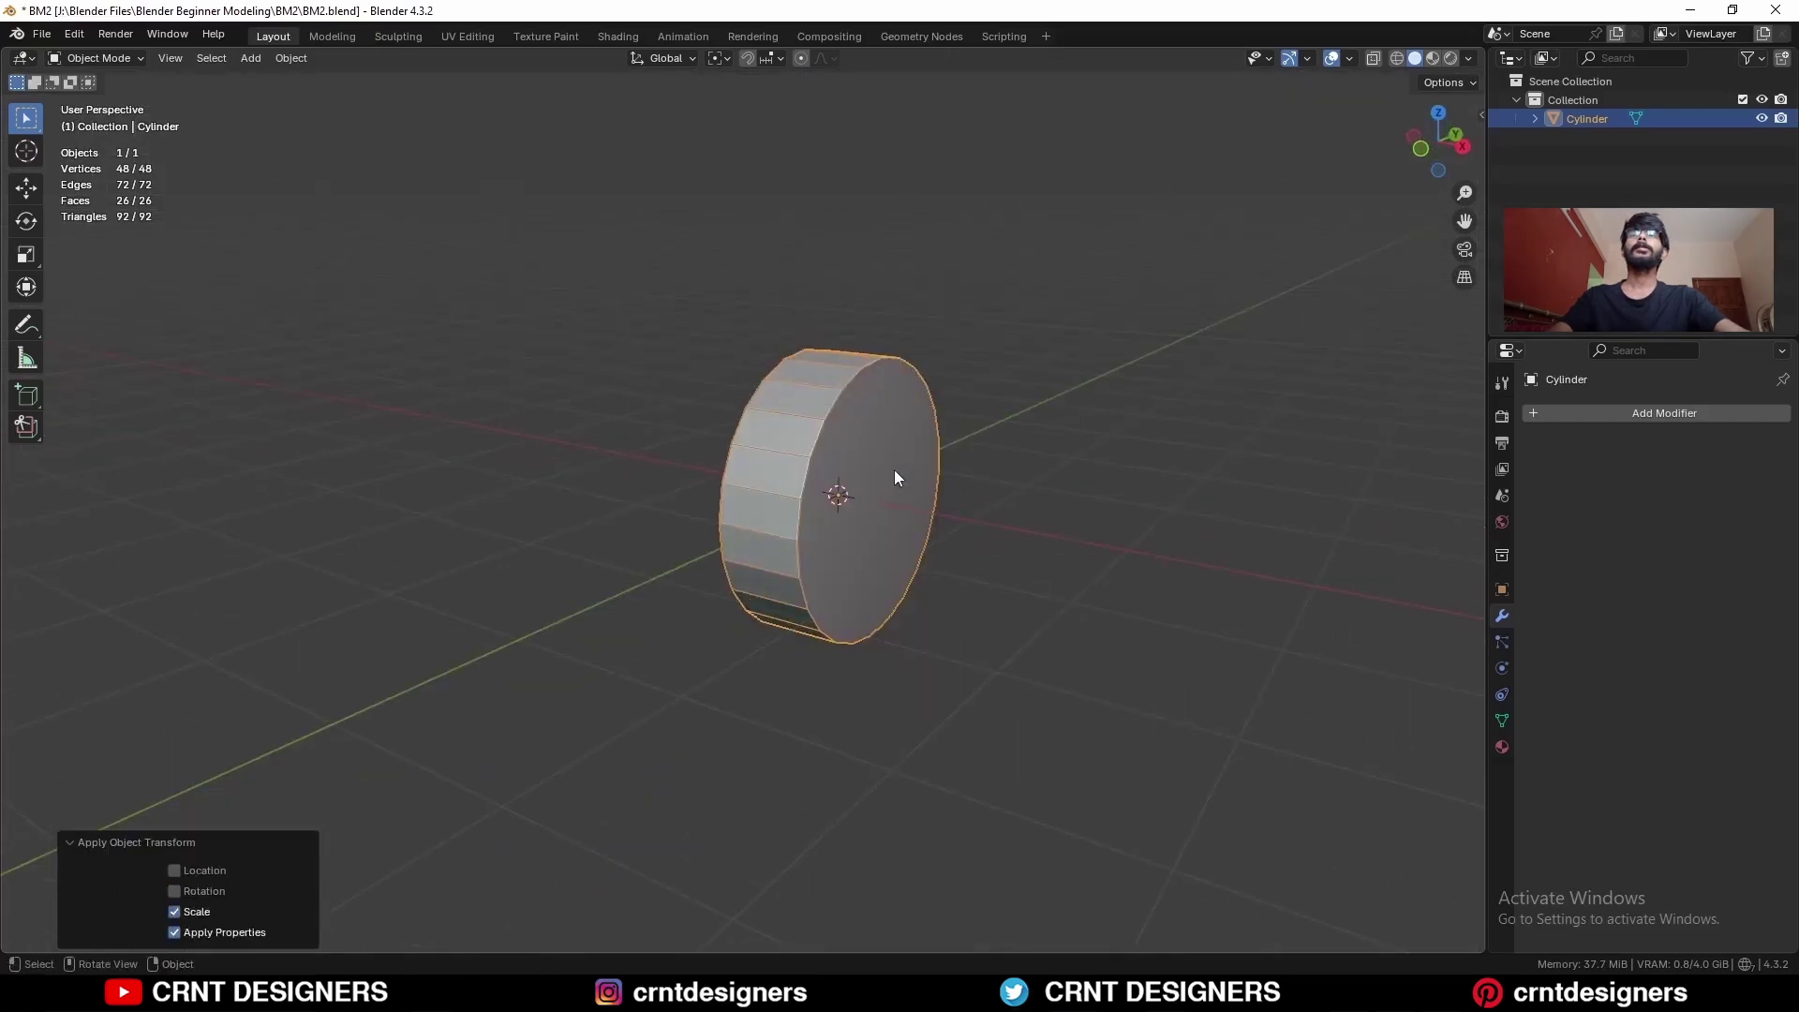
Step: In Edit Mode, select both circular cap faces through the mesh and inset them by 0.5 m
click(1461, 146)
ctrl+middle_drag(825, 606, 886, 485)
key(Tab)
key(3)
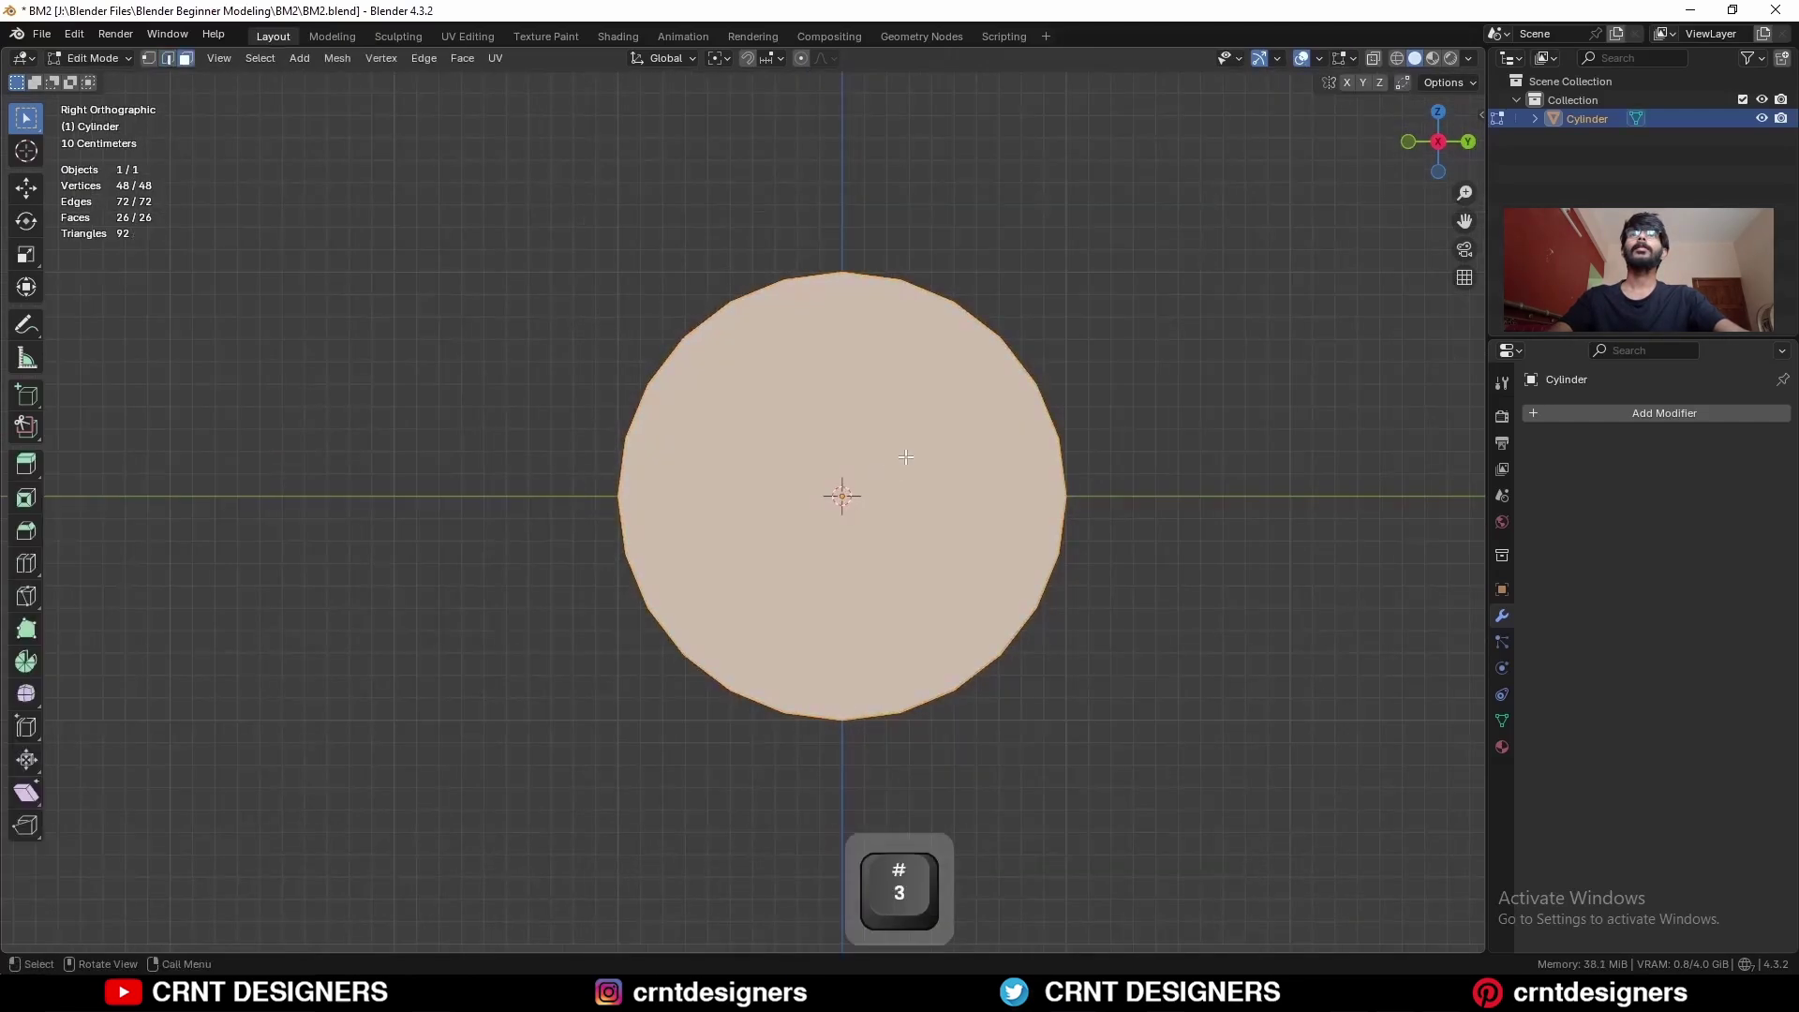
key(alt+z)
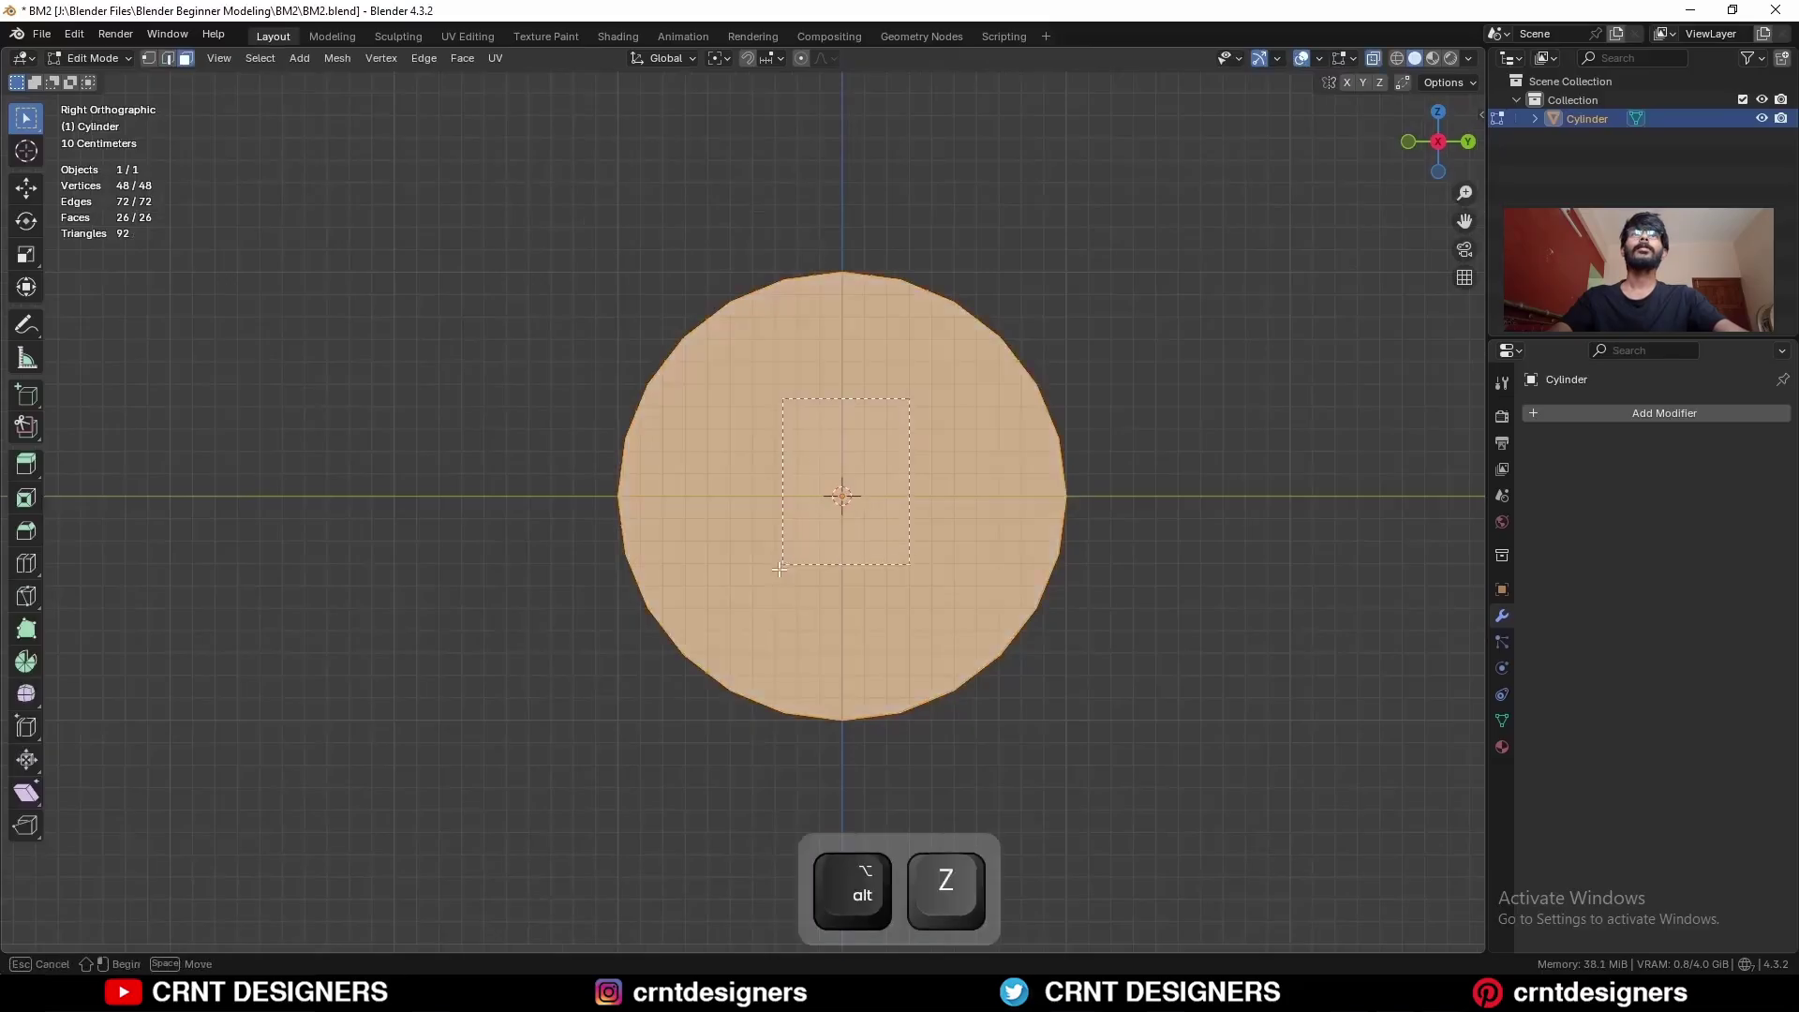
drag(777, 571, 777, 571)
shift+middle_drag(1076, 514, 1082, 466)
key(i)
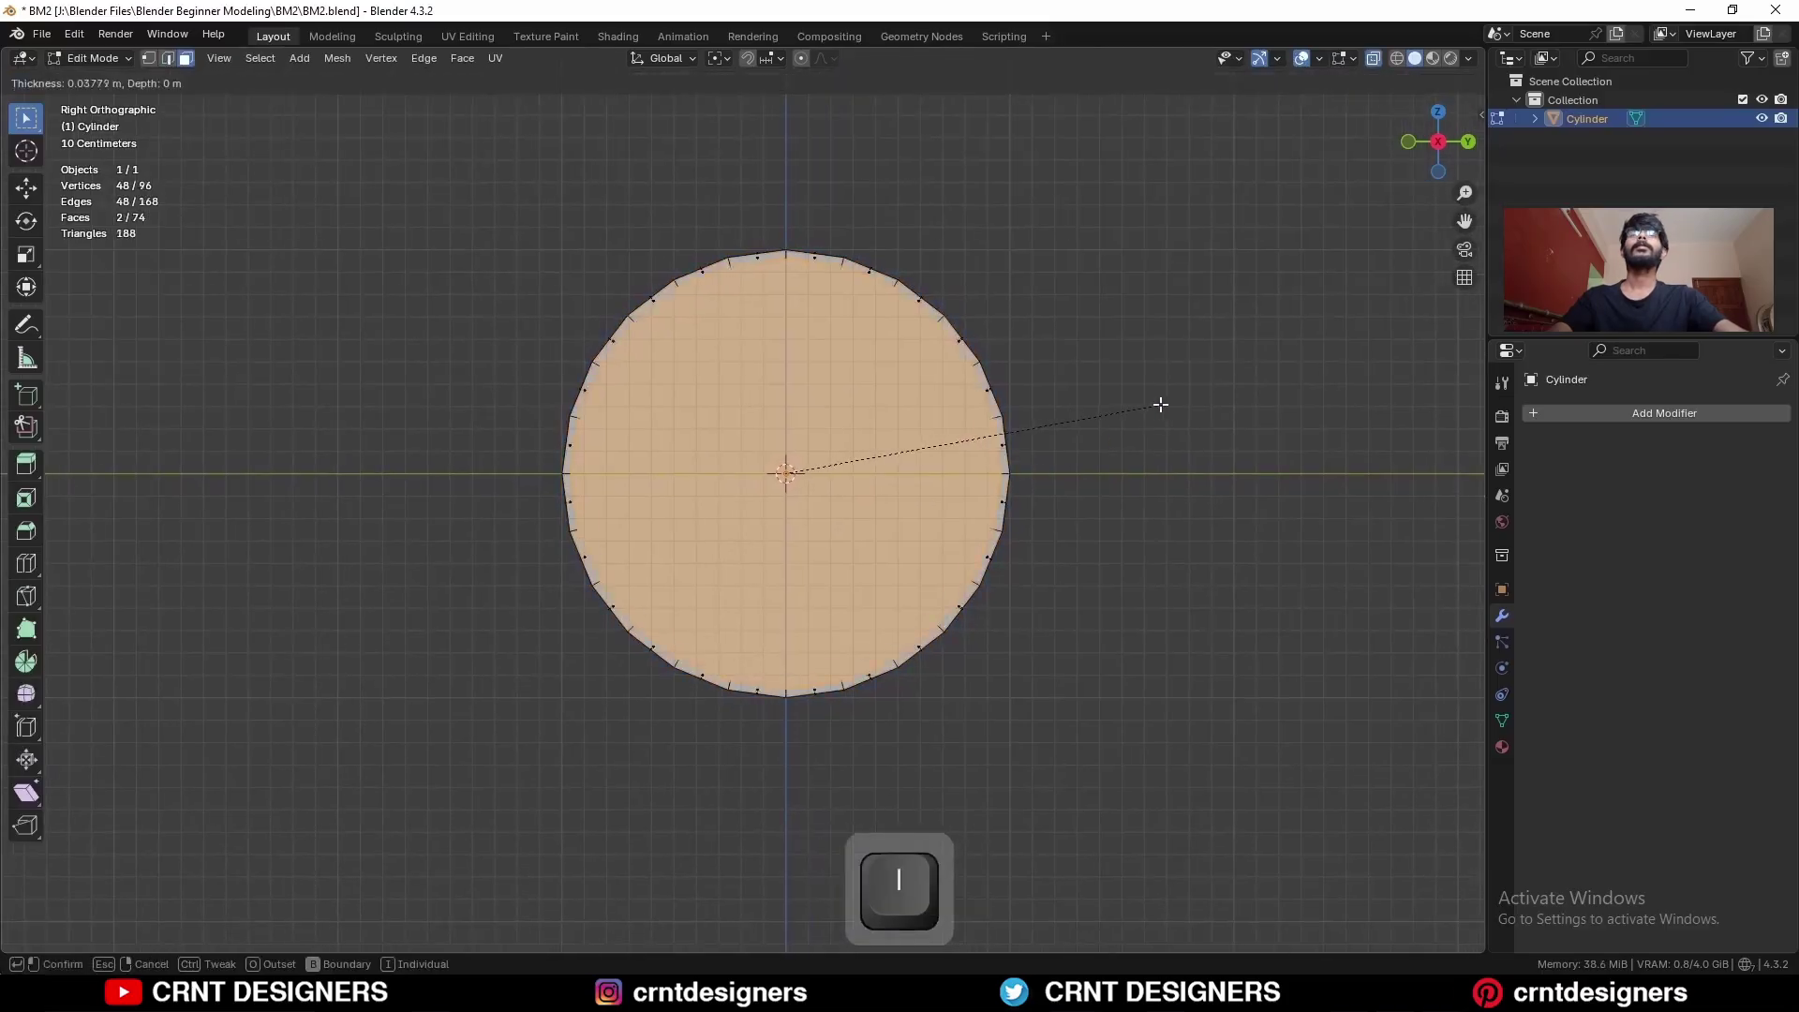
click(1073, 417)
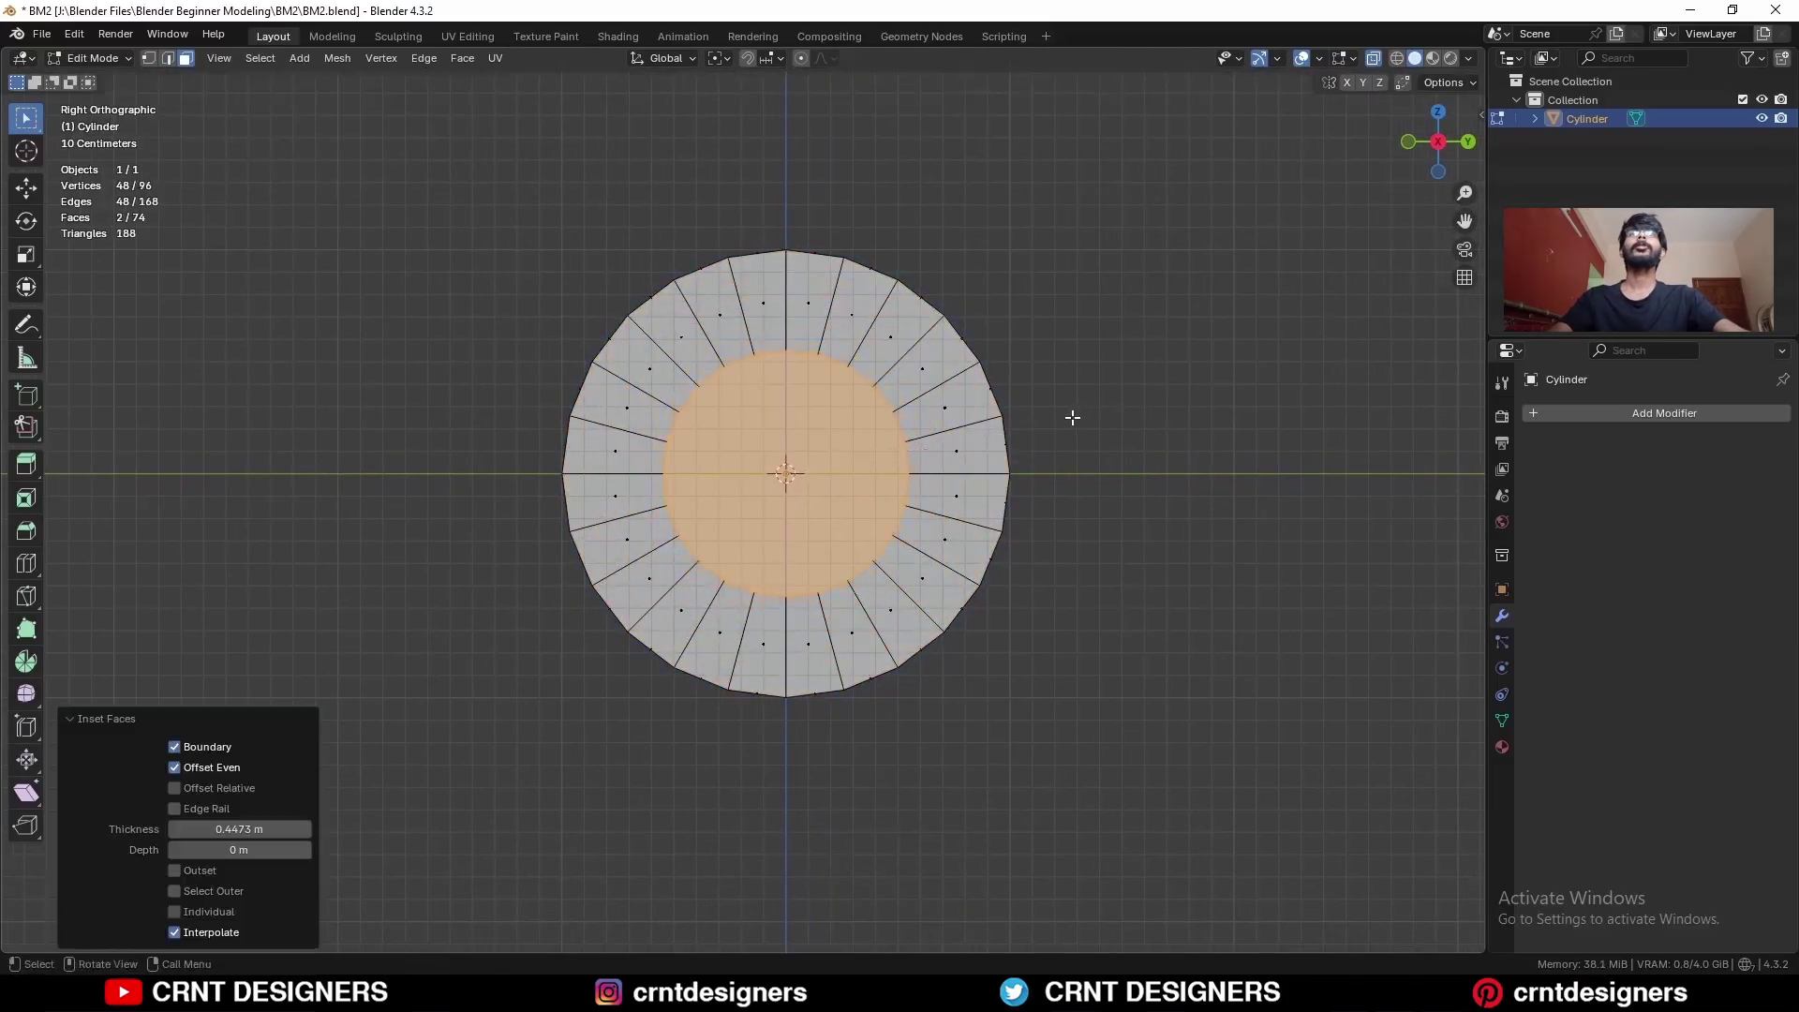
Step: Bridge the two inset cap faces to cut a round hole through the cylinder
right_click(1250, 261)
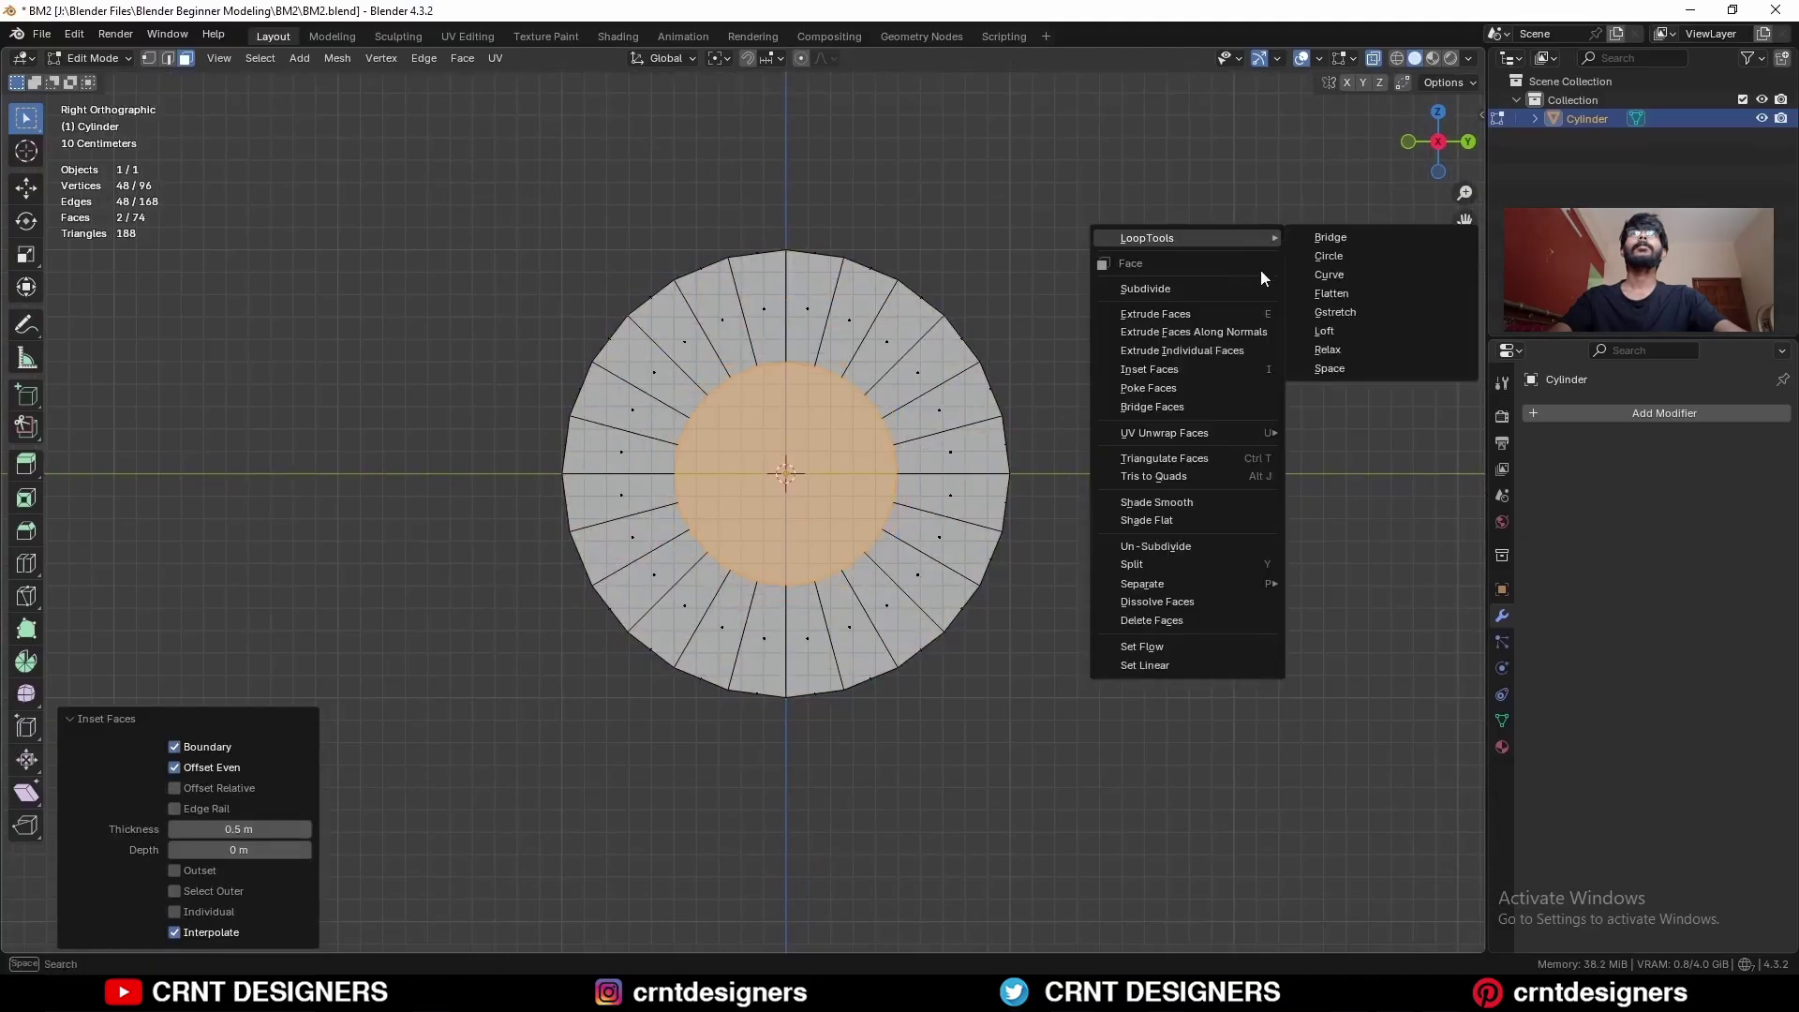
click(1195, 403)
ctrl+middle_drag(1143, 409, 1054, 408)
Step: Select the ten lower faces of the ring's outer rim and extrude them 1.1 m downward along Z
click(560, 553)
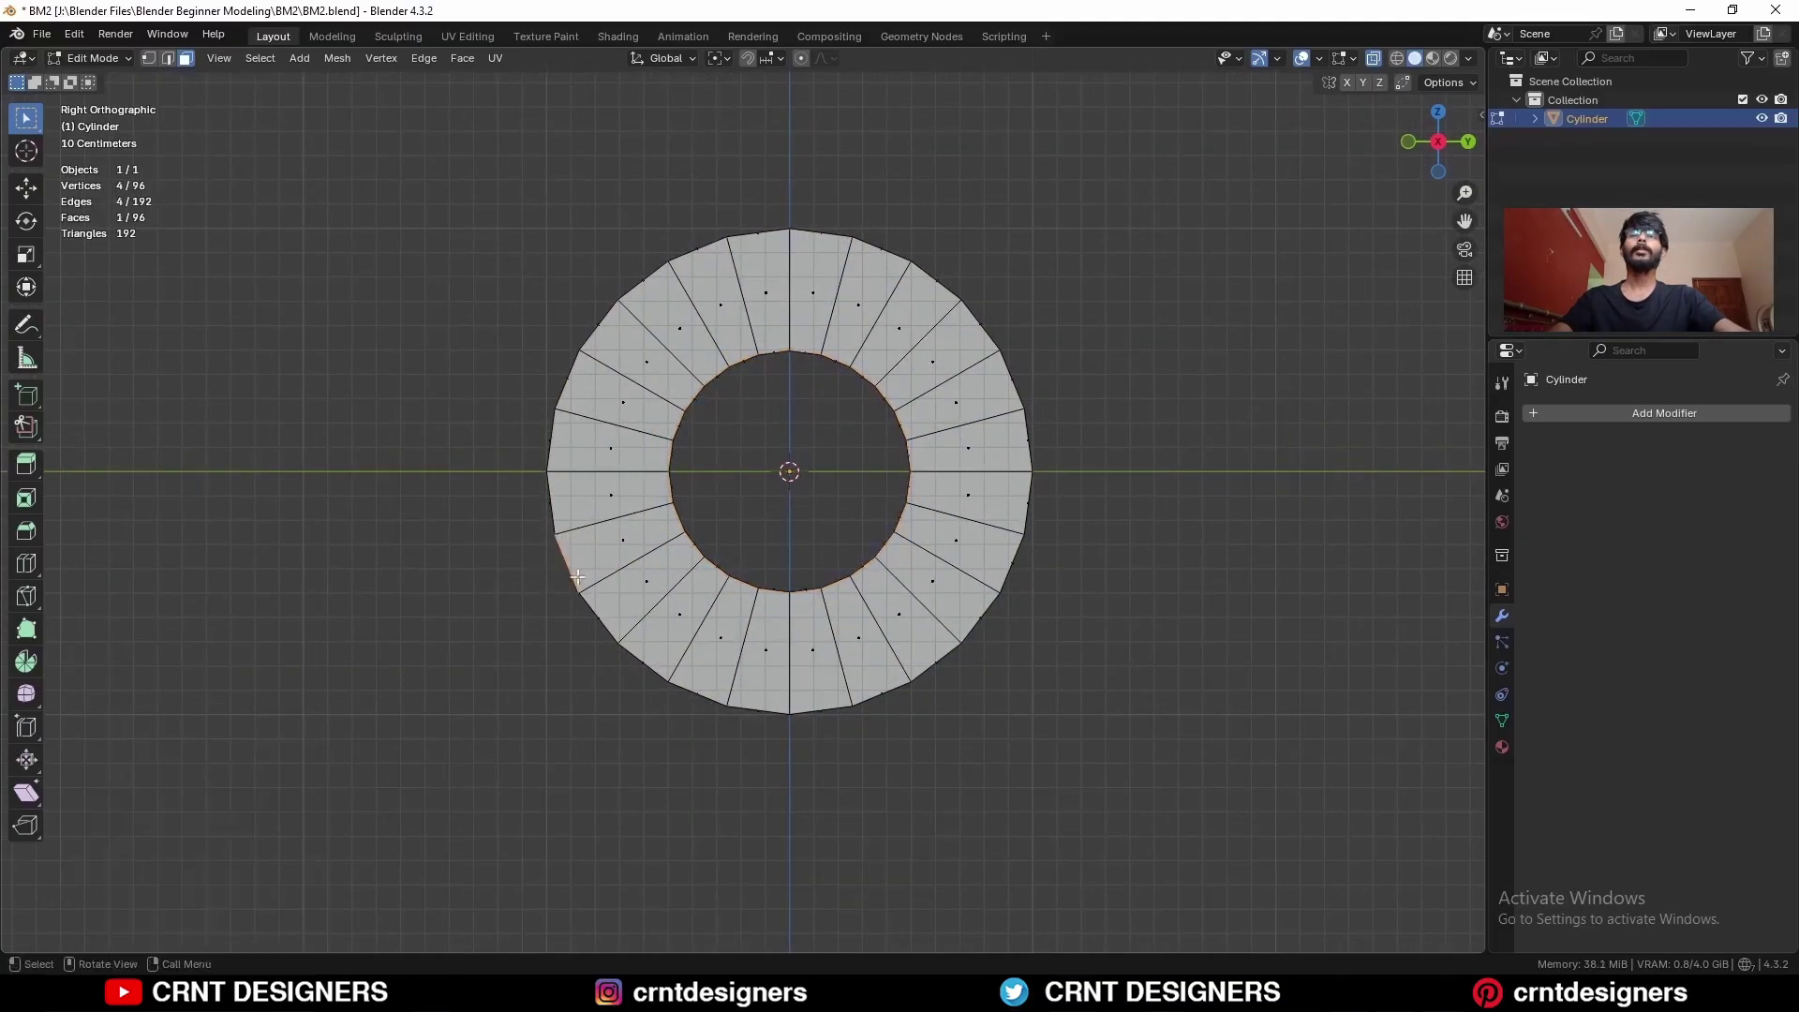
middle_drag(560, 553, 750, 487)
key(alt+z)
shift+click(807, 403)
middle_drag(807, 403, 979, 398)
ctrl+shift+click(690, 489)
middle_drag(900, 488, 839, 548)
ctrl+middle_drag(839, 548, 843, 576)
middle_drag(1137, 374, 820, 572)
click(1416, 146)
ctrl+middle_drag(1084, 377, 1091, 328)
click(29, 183)
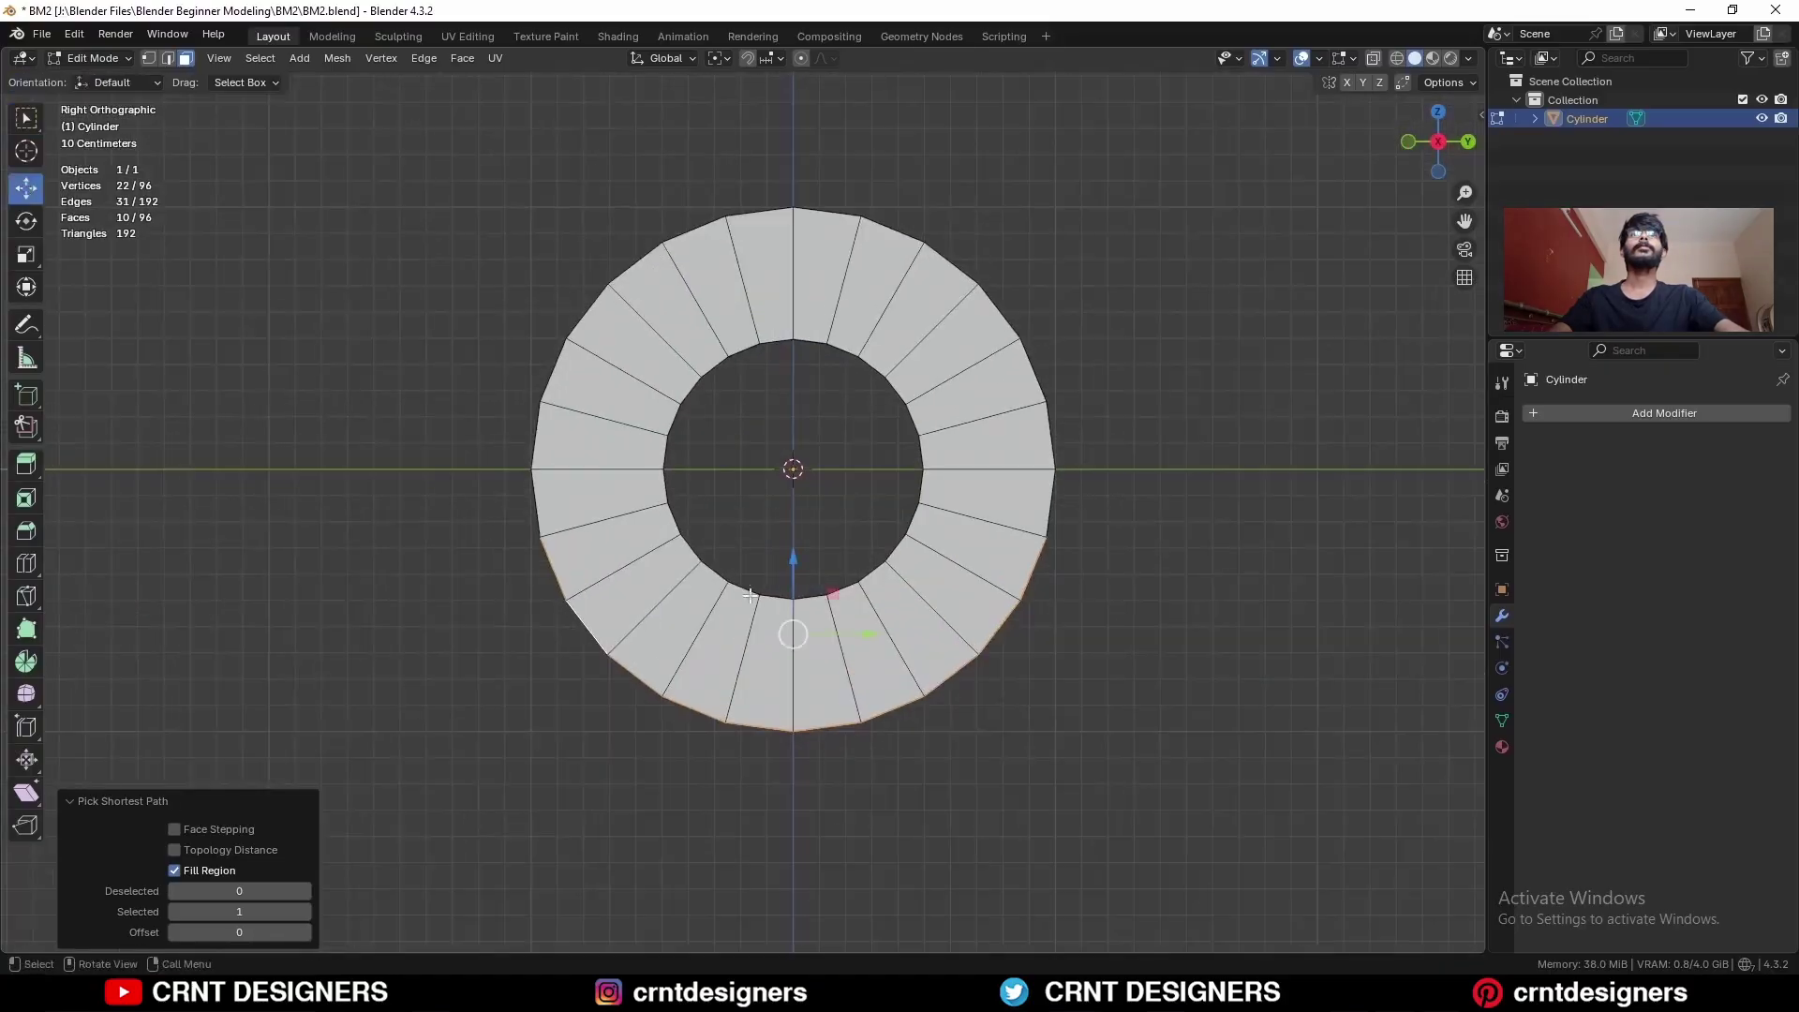
ctrl+middle_drag(755, 433, 759, 485)
shift+middle_drag(759, 485, 750, 402)
key(e)
right_click(763, 403)
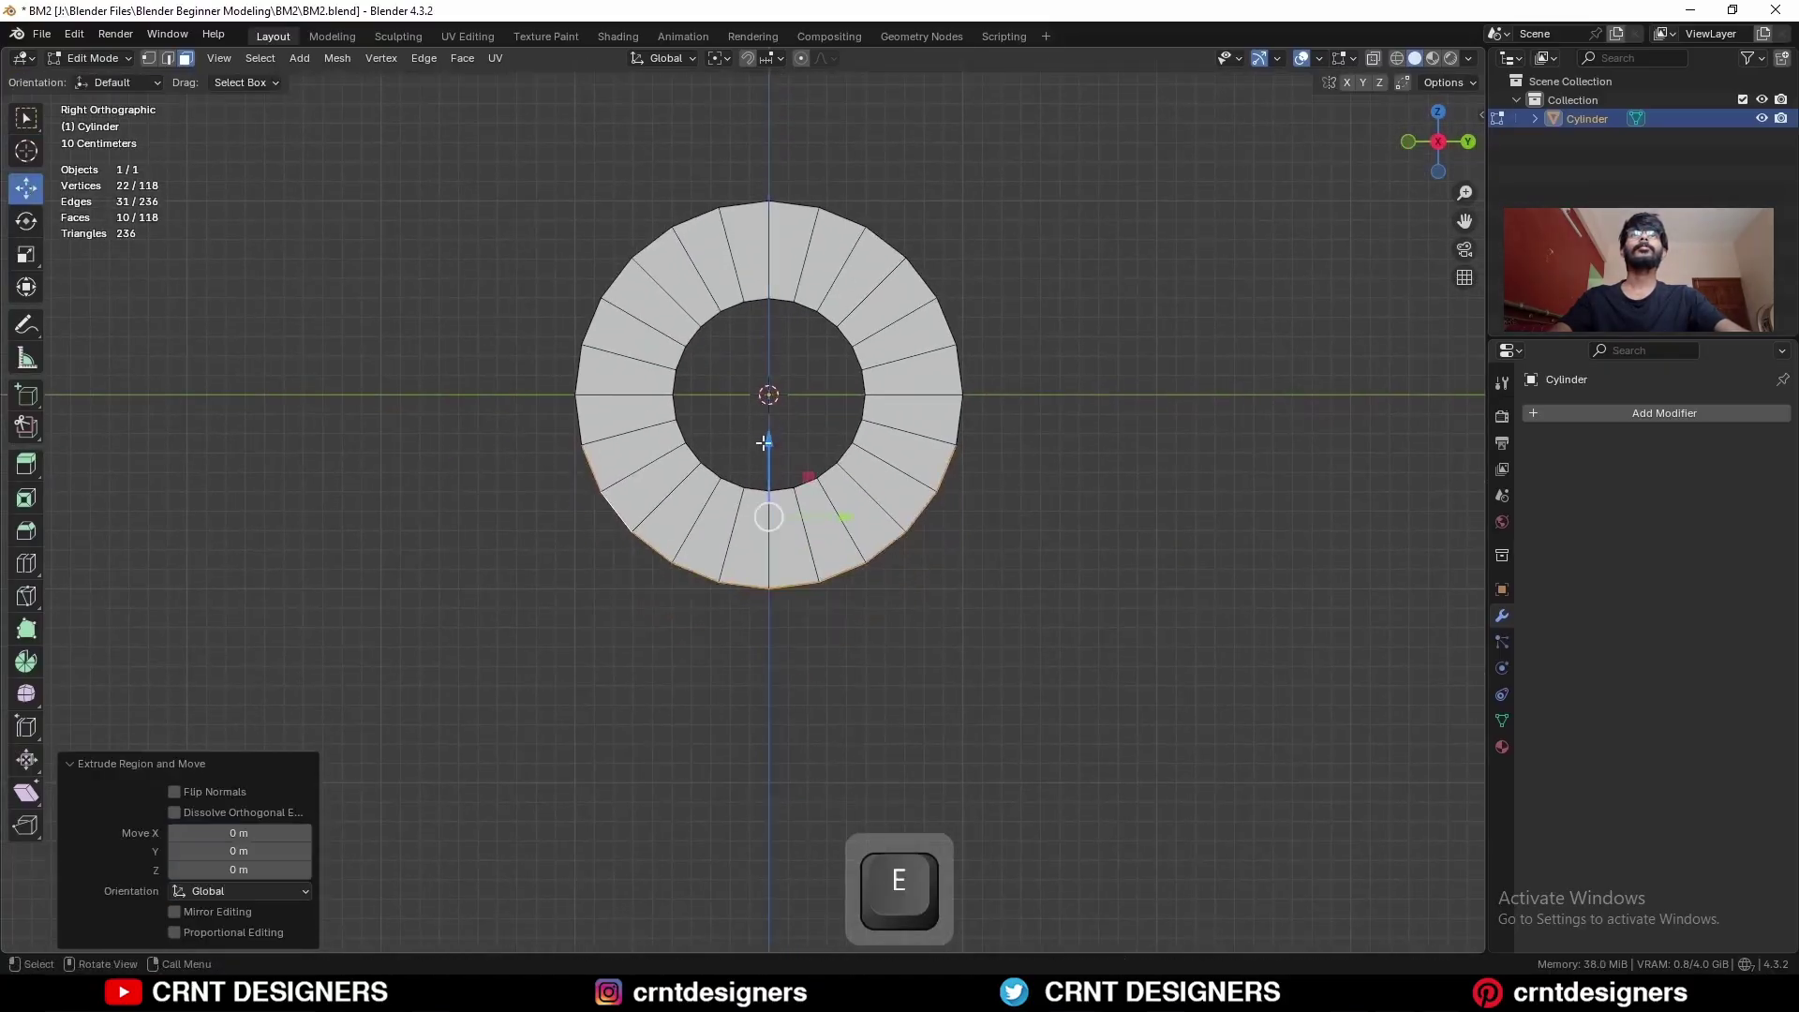
ctrl+drag(769, 434, 1126, 611)
Step: Flatten the extruded bottom faces by scaling them to 0 along Z, and move them up 0.4 m
key(s)
key(z)
key(0)
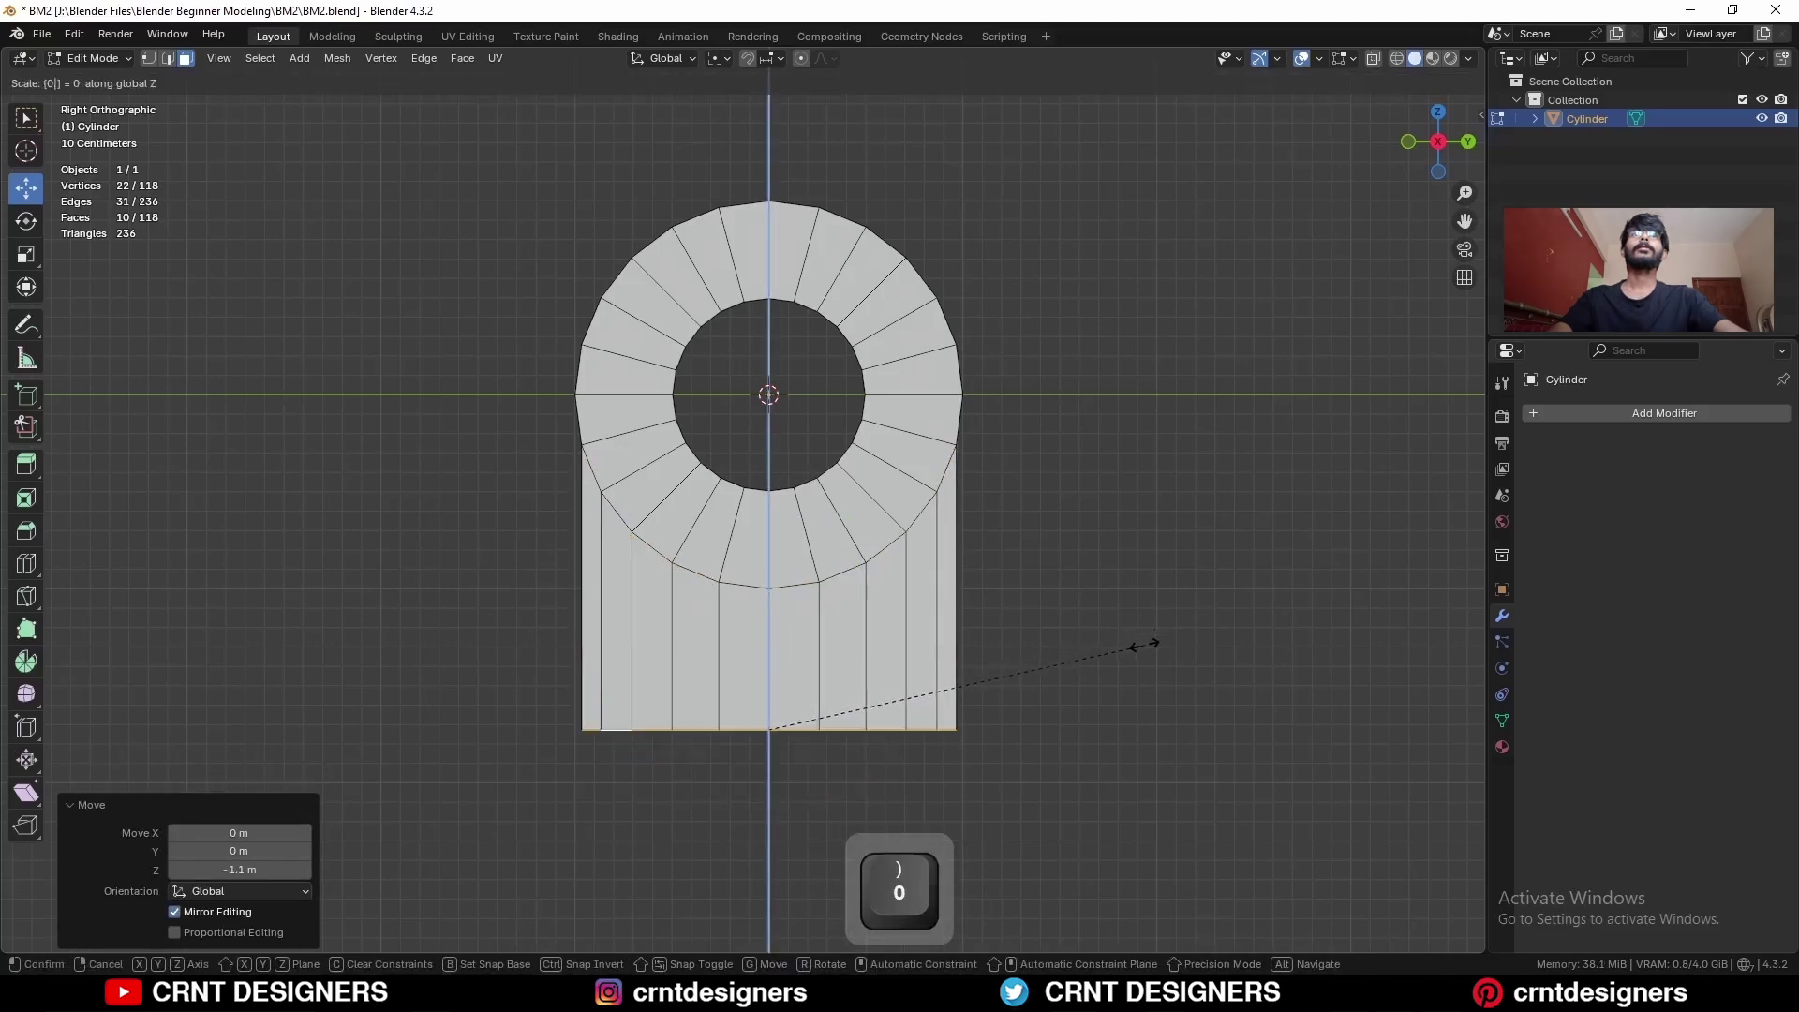
click(1144, 640)
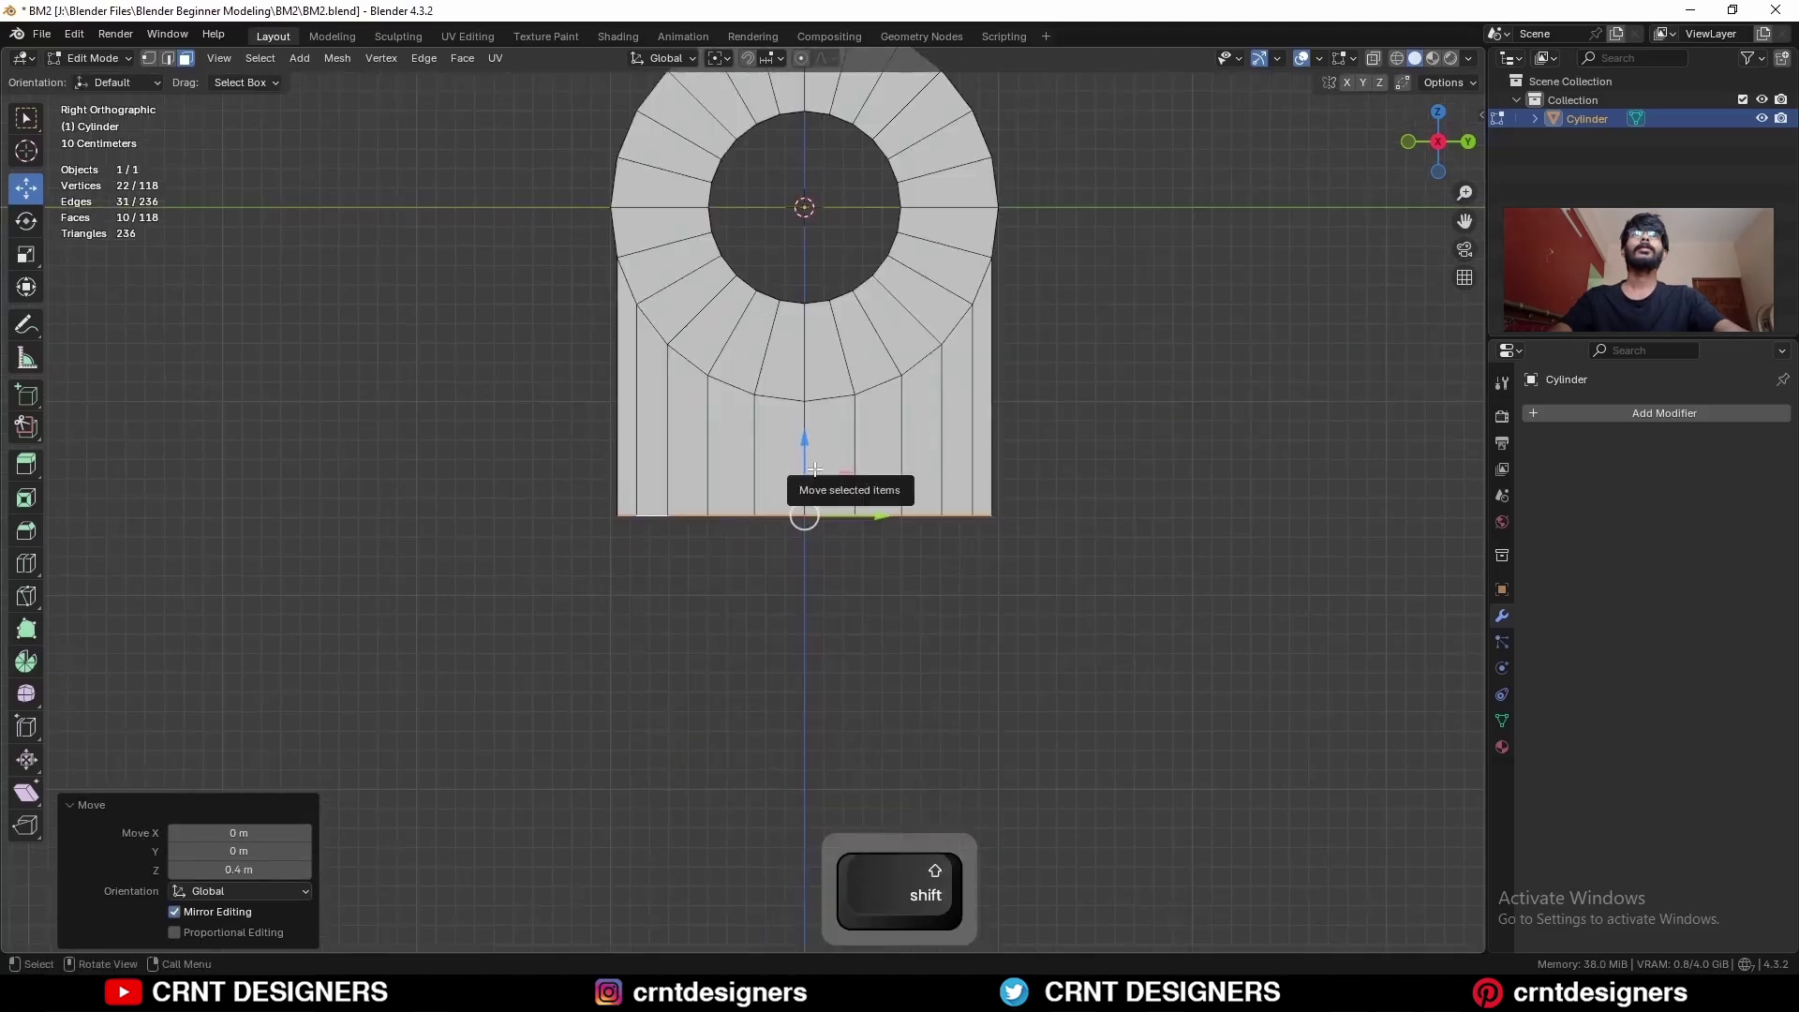
Step: Extrude the flattened bottom faces about 0.5 m further down to form the base section
key(e)
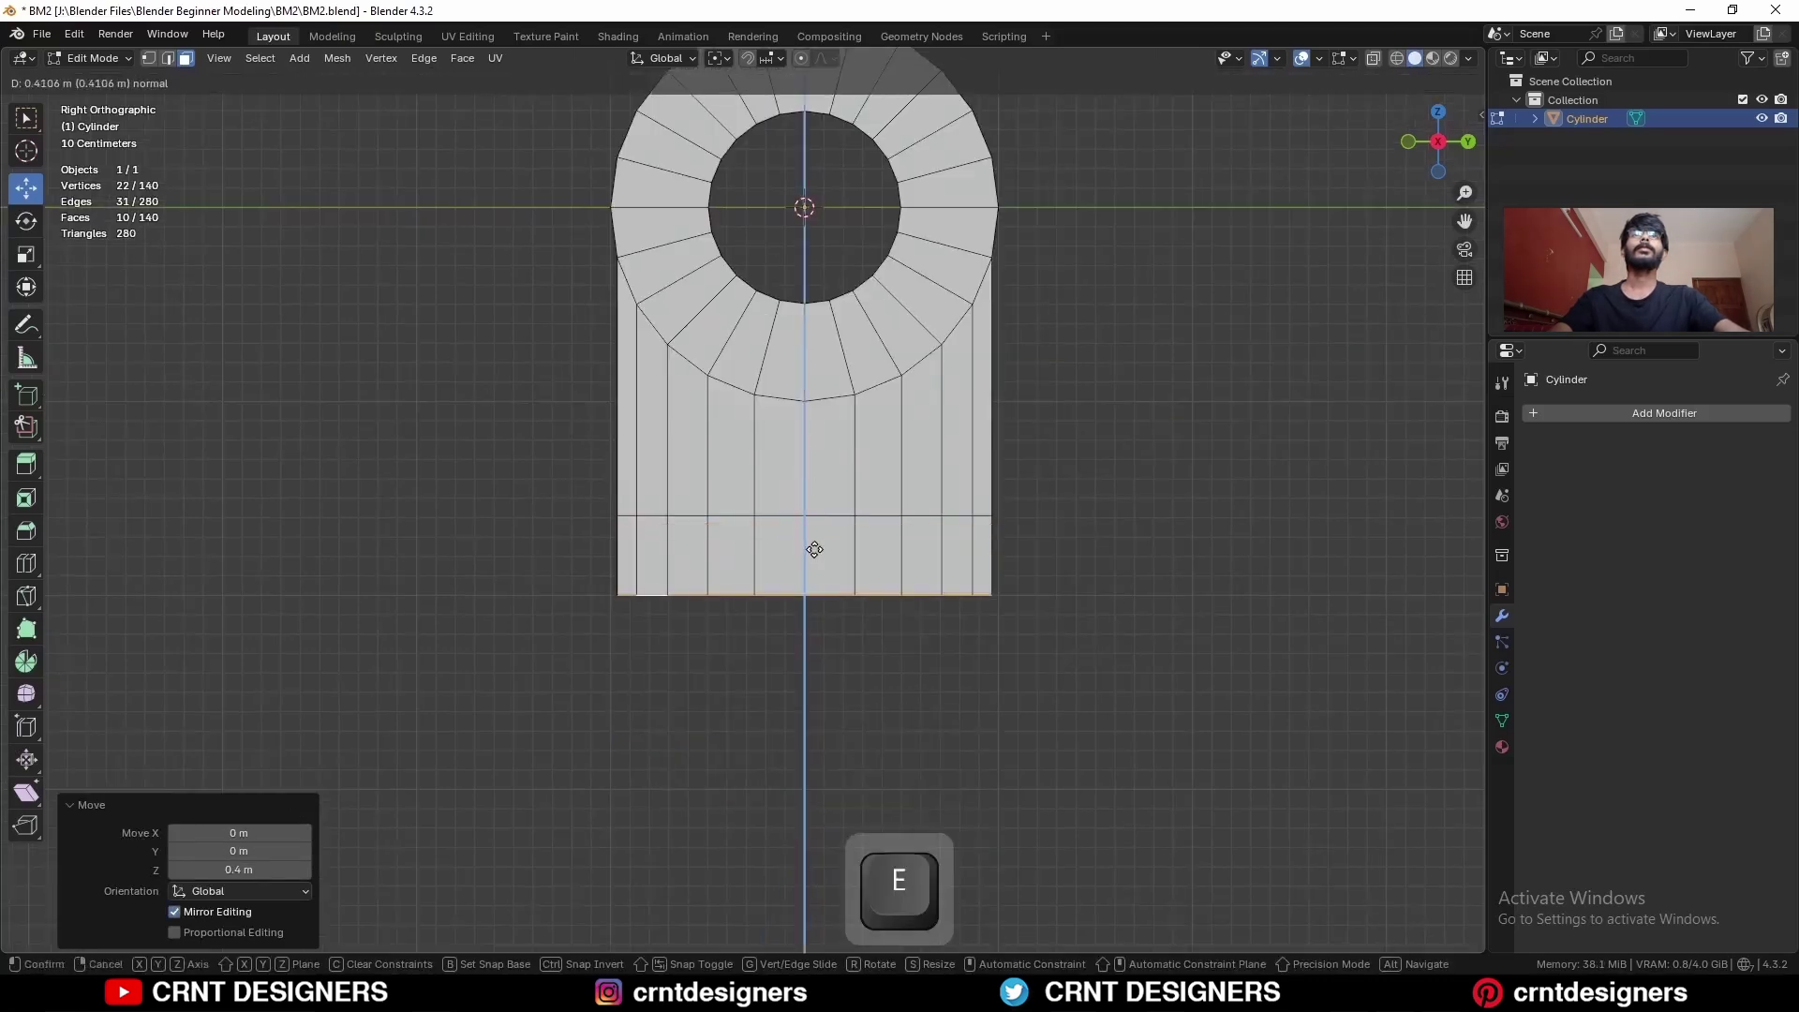
click(815, 558)
shift+middle_drag(816, 557, 918, 632)
scroll(769, 373, up, 1)
click(656, 403)
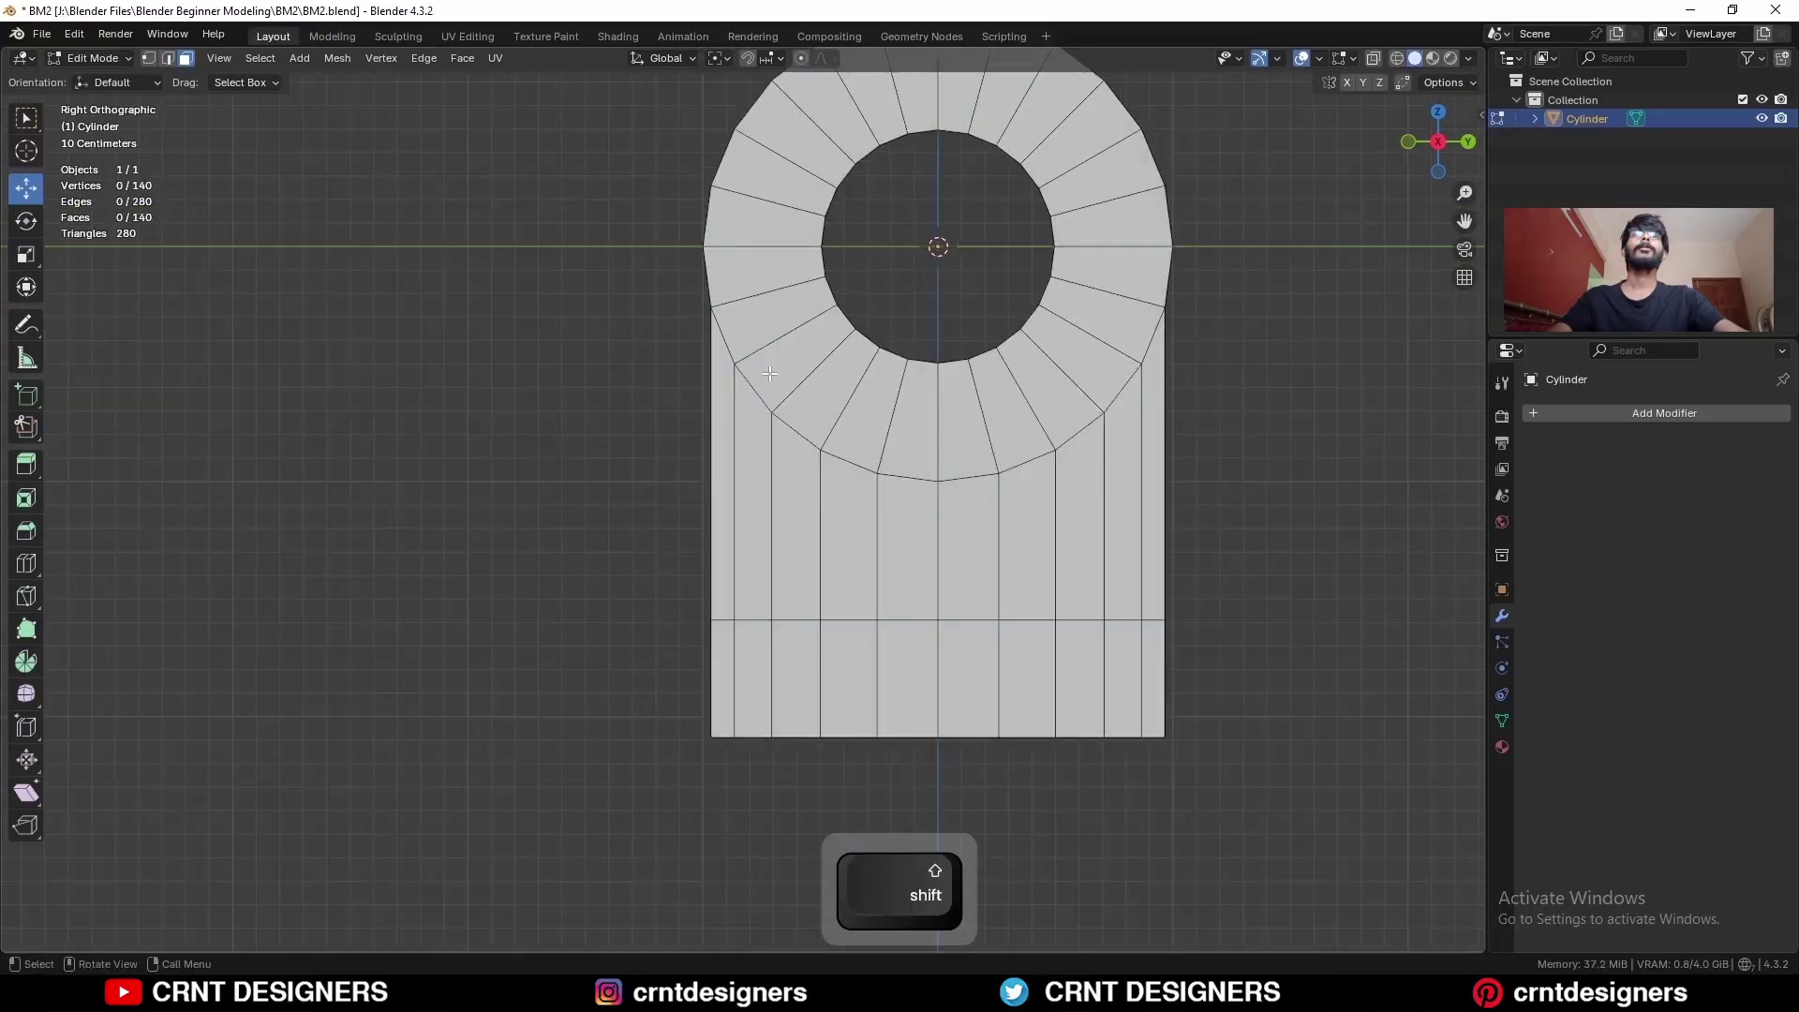
Step: Snap the 3D cursor to the ring's outermost side edge at the height of the hole's center
middle_drag(707, 321, 771, 272)
key(2)
key(shift+s)
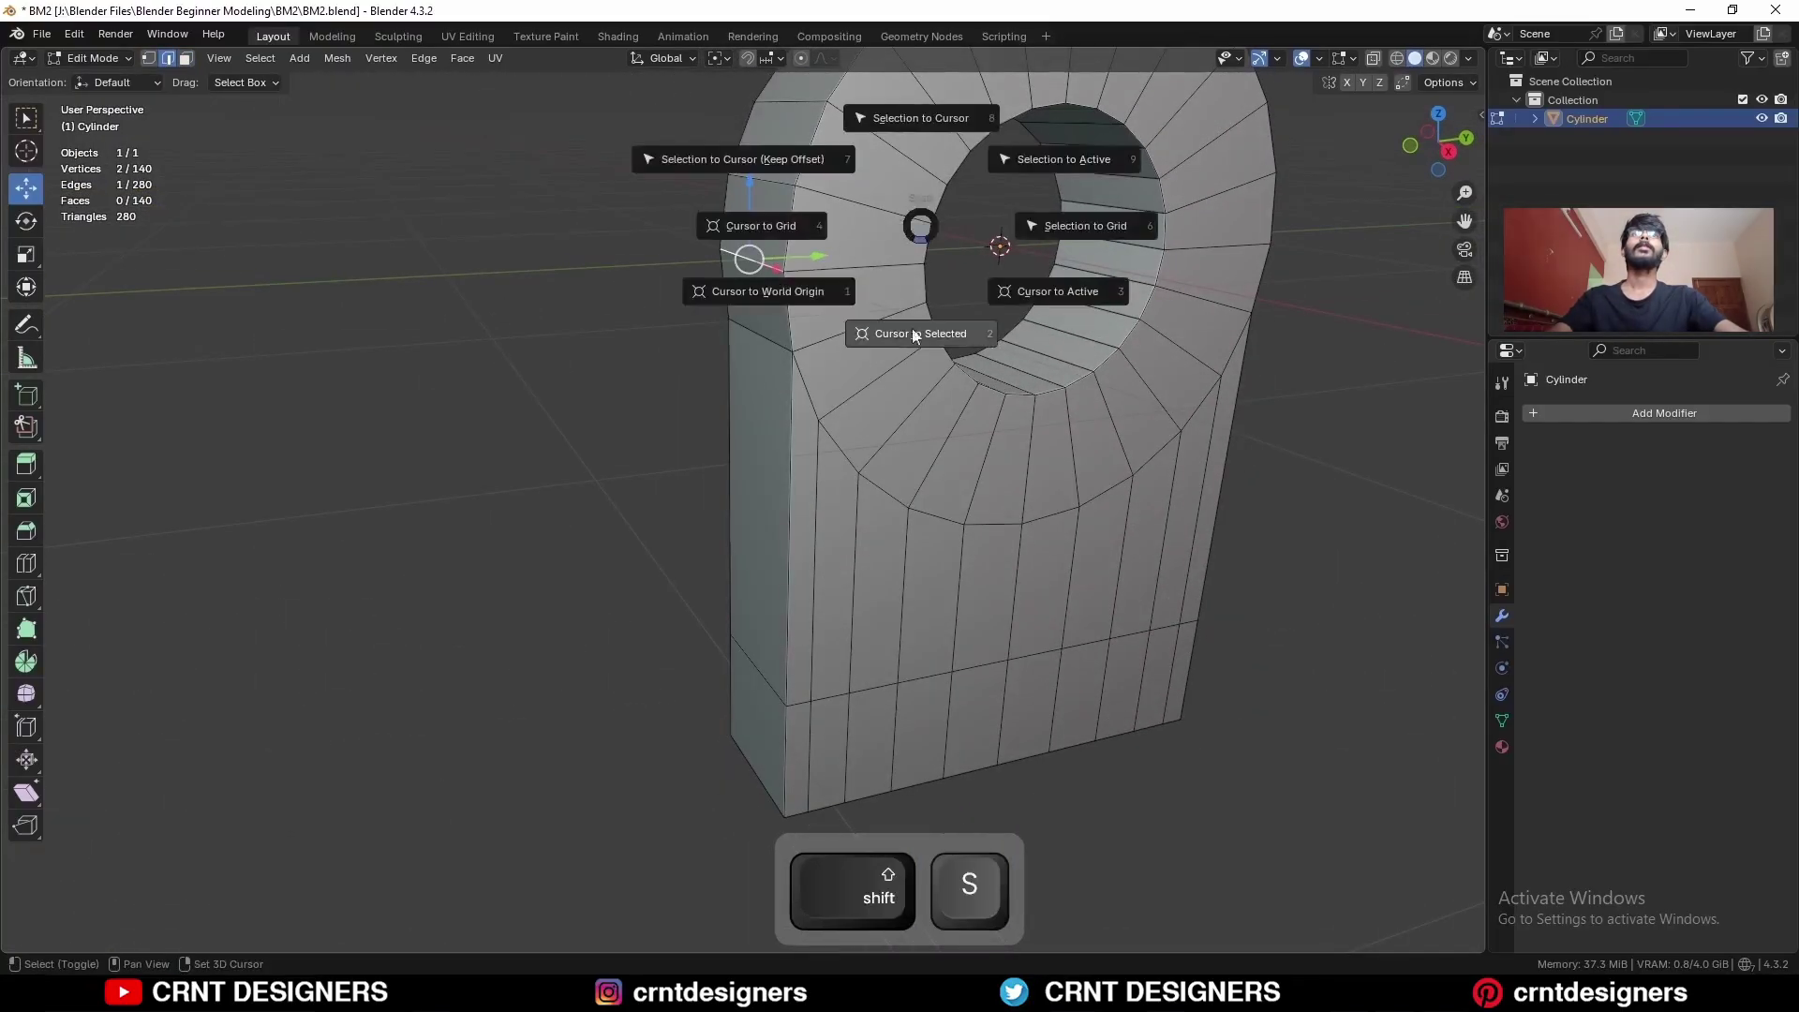
click(911, 345)
Step: Align the three side faces below the ring's outermost edge by scaling them to 0 along Y around the 3D cursor
ctrl+middle_drag(843, 375, 758, 413)
key(3)
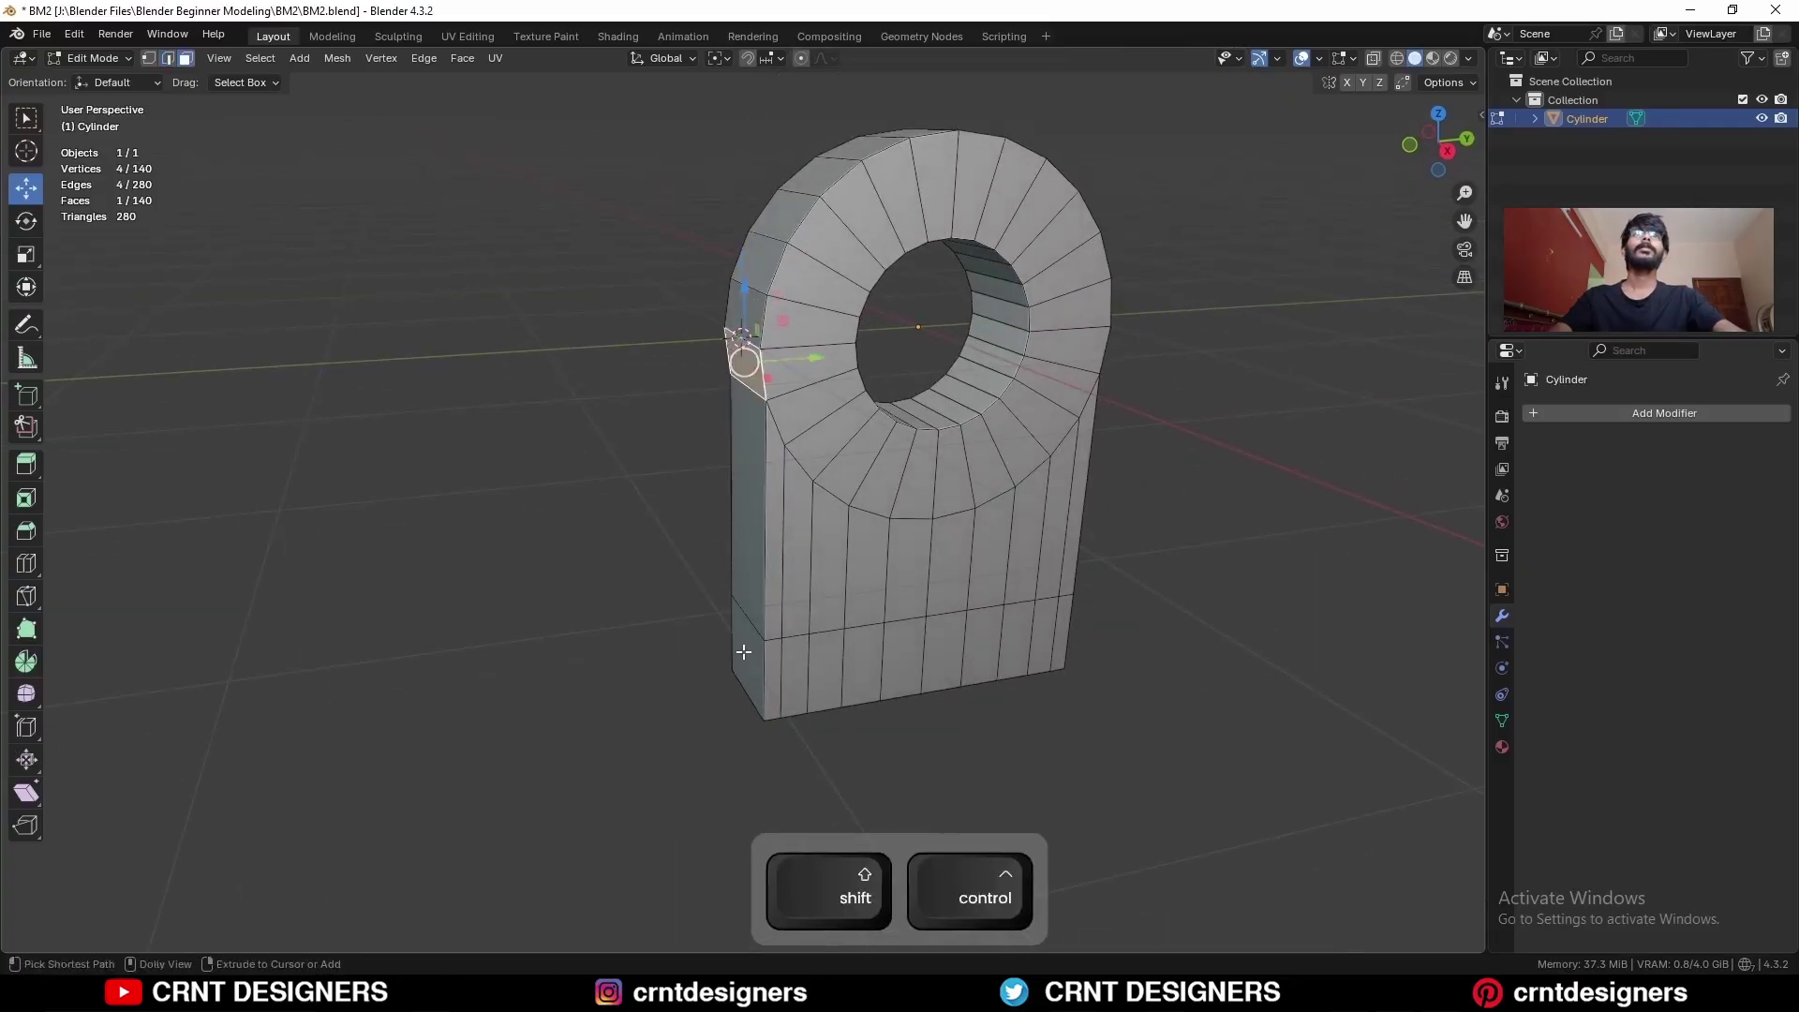
ctrl+shift+click(743, 655)
middle_drag(894, 527, 863, 482)
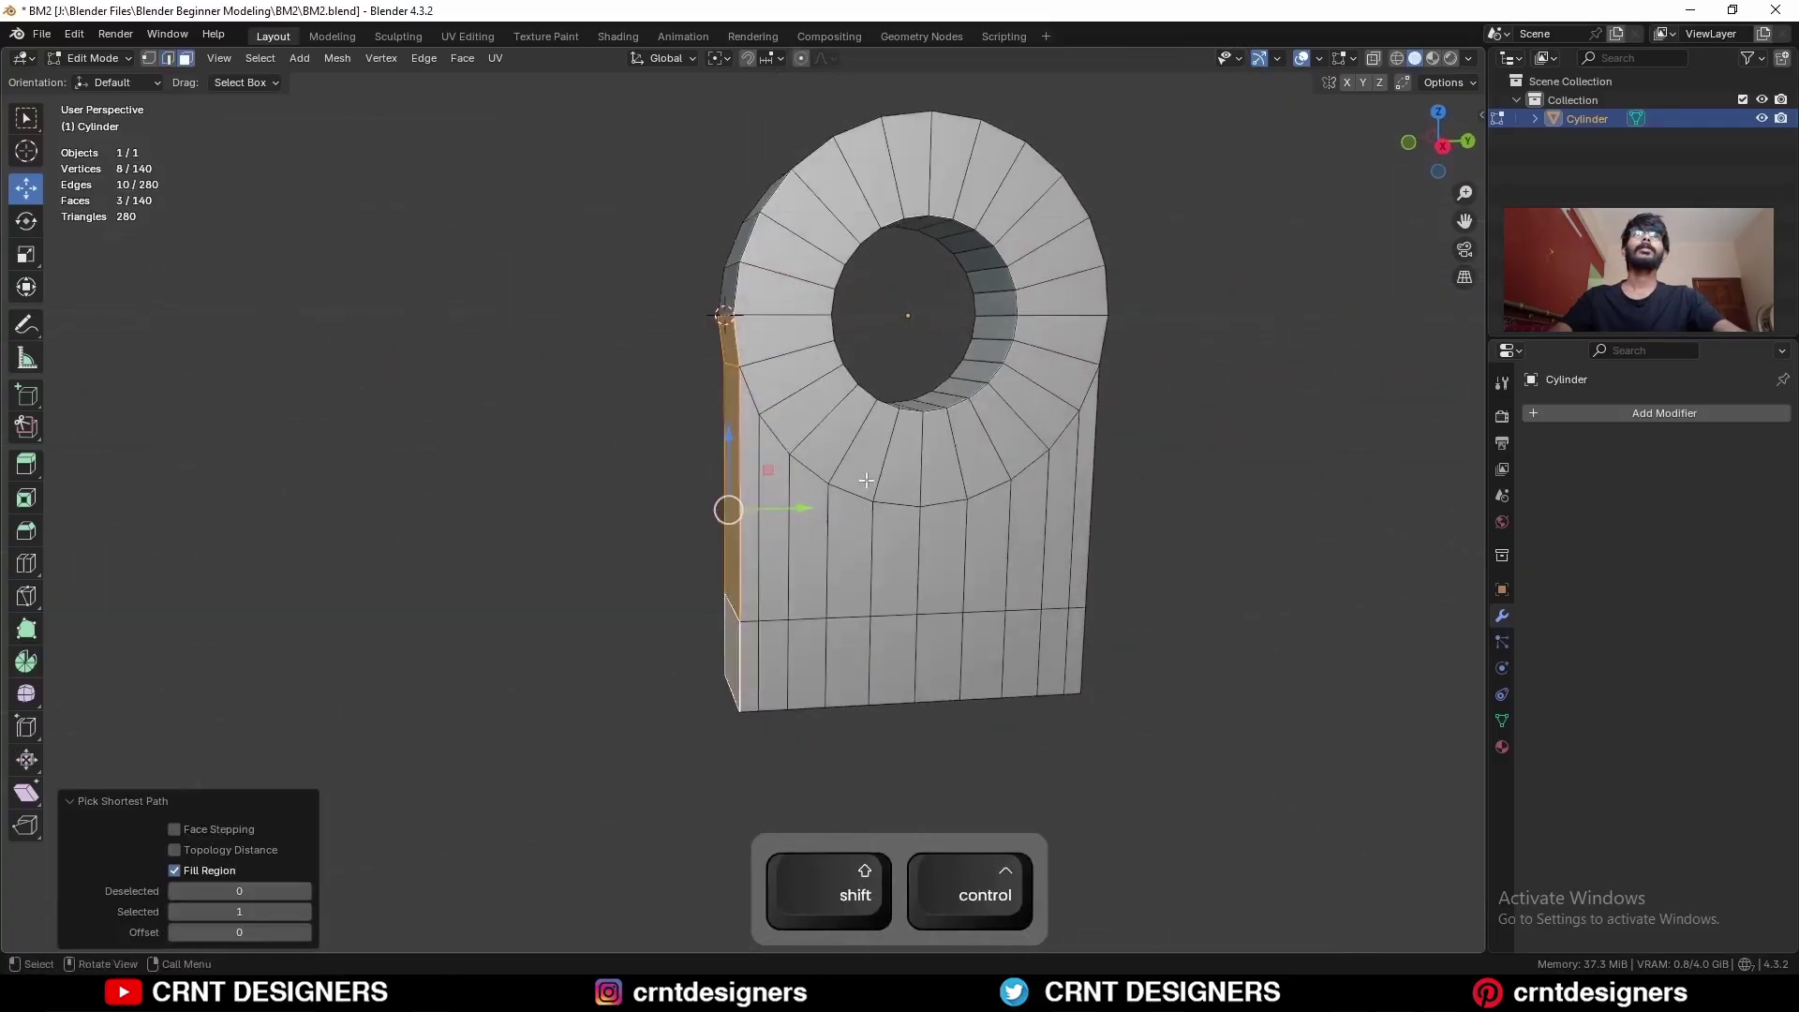
click(720, 59)
click(745, 125)
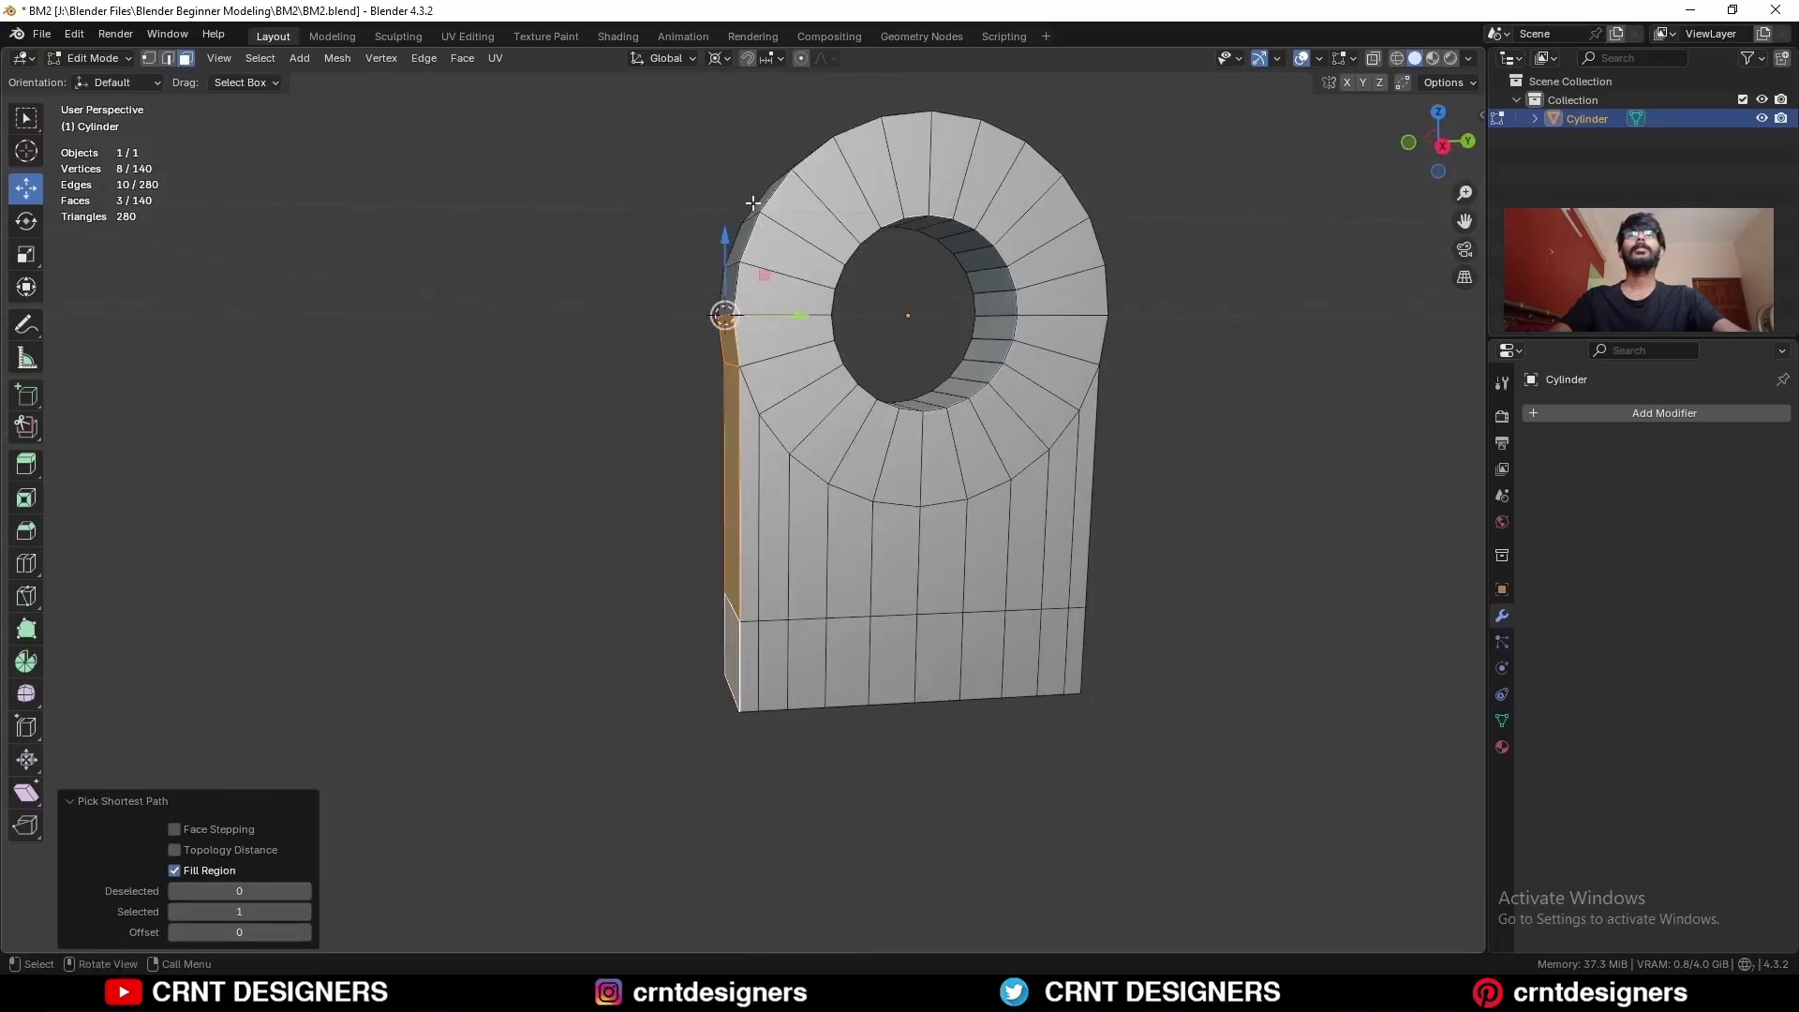
middle_drag(937, 393, 1058, 370)
text(sy)
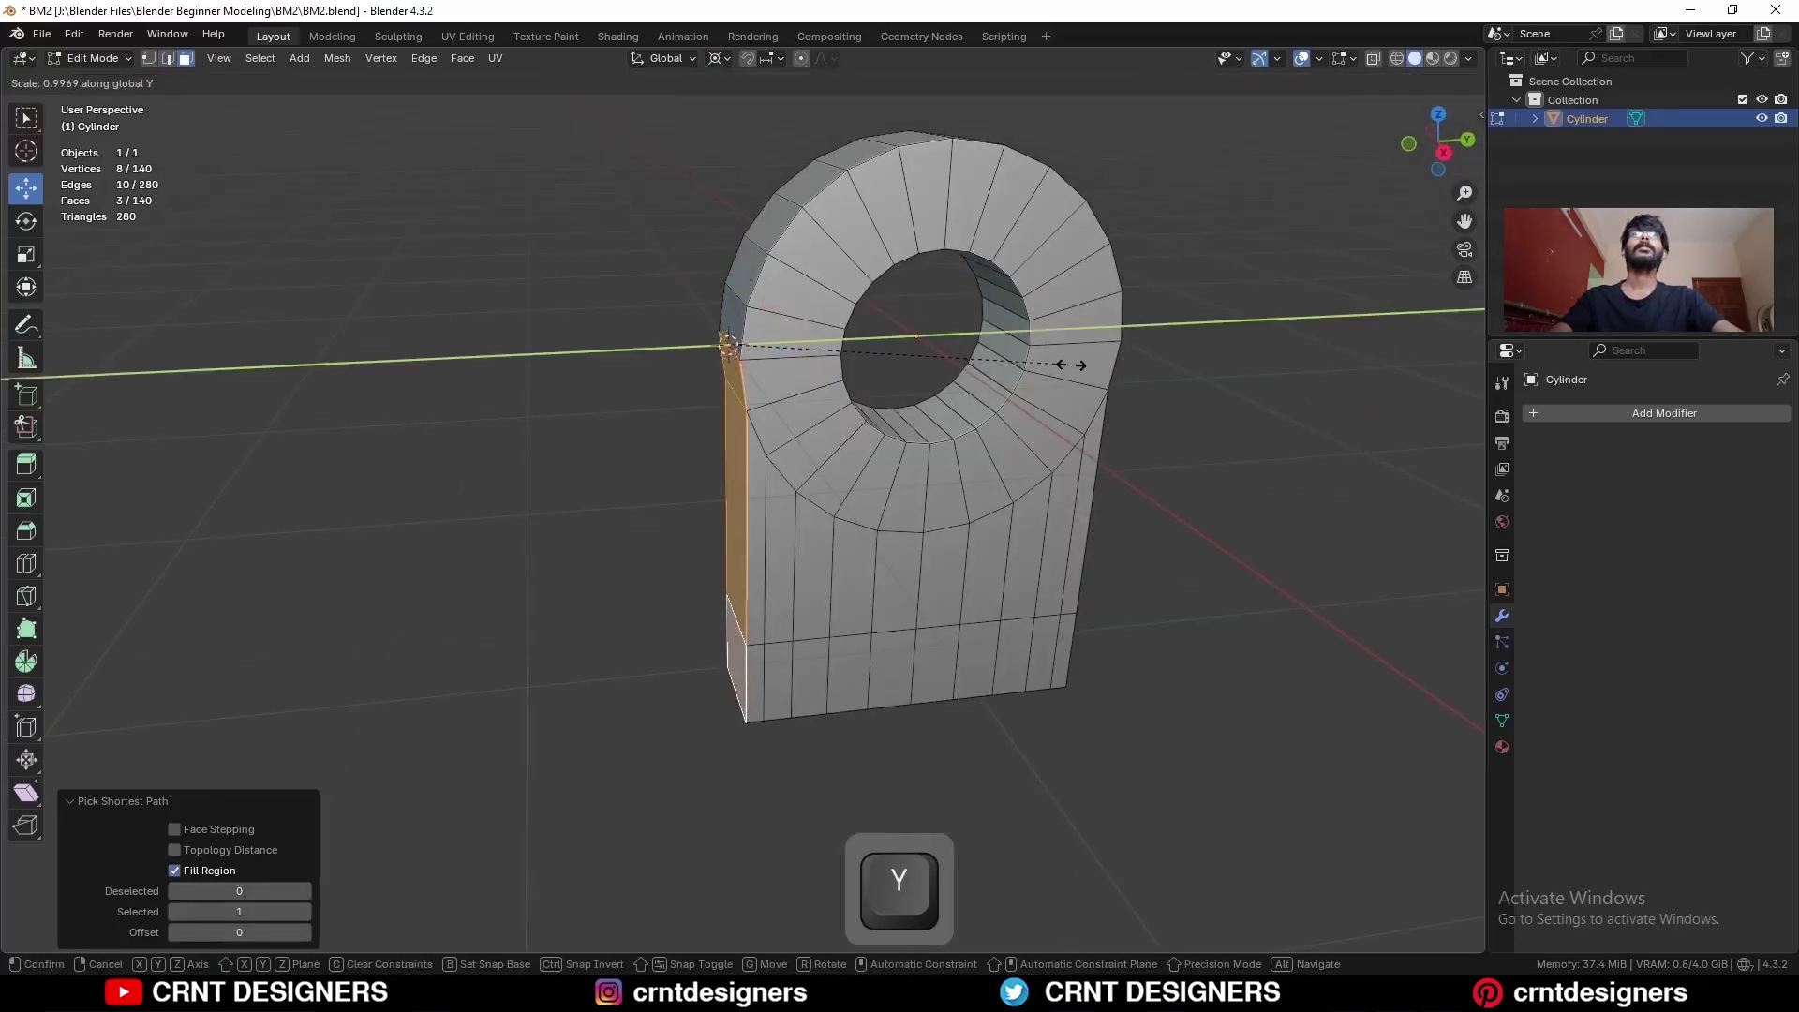
text(0)
key(Return)
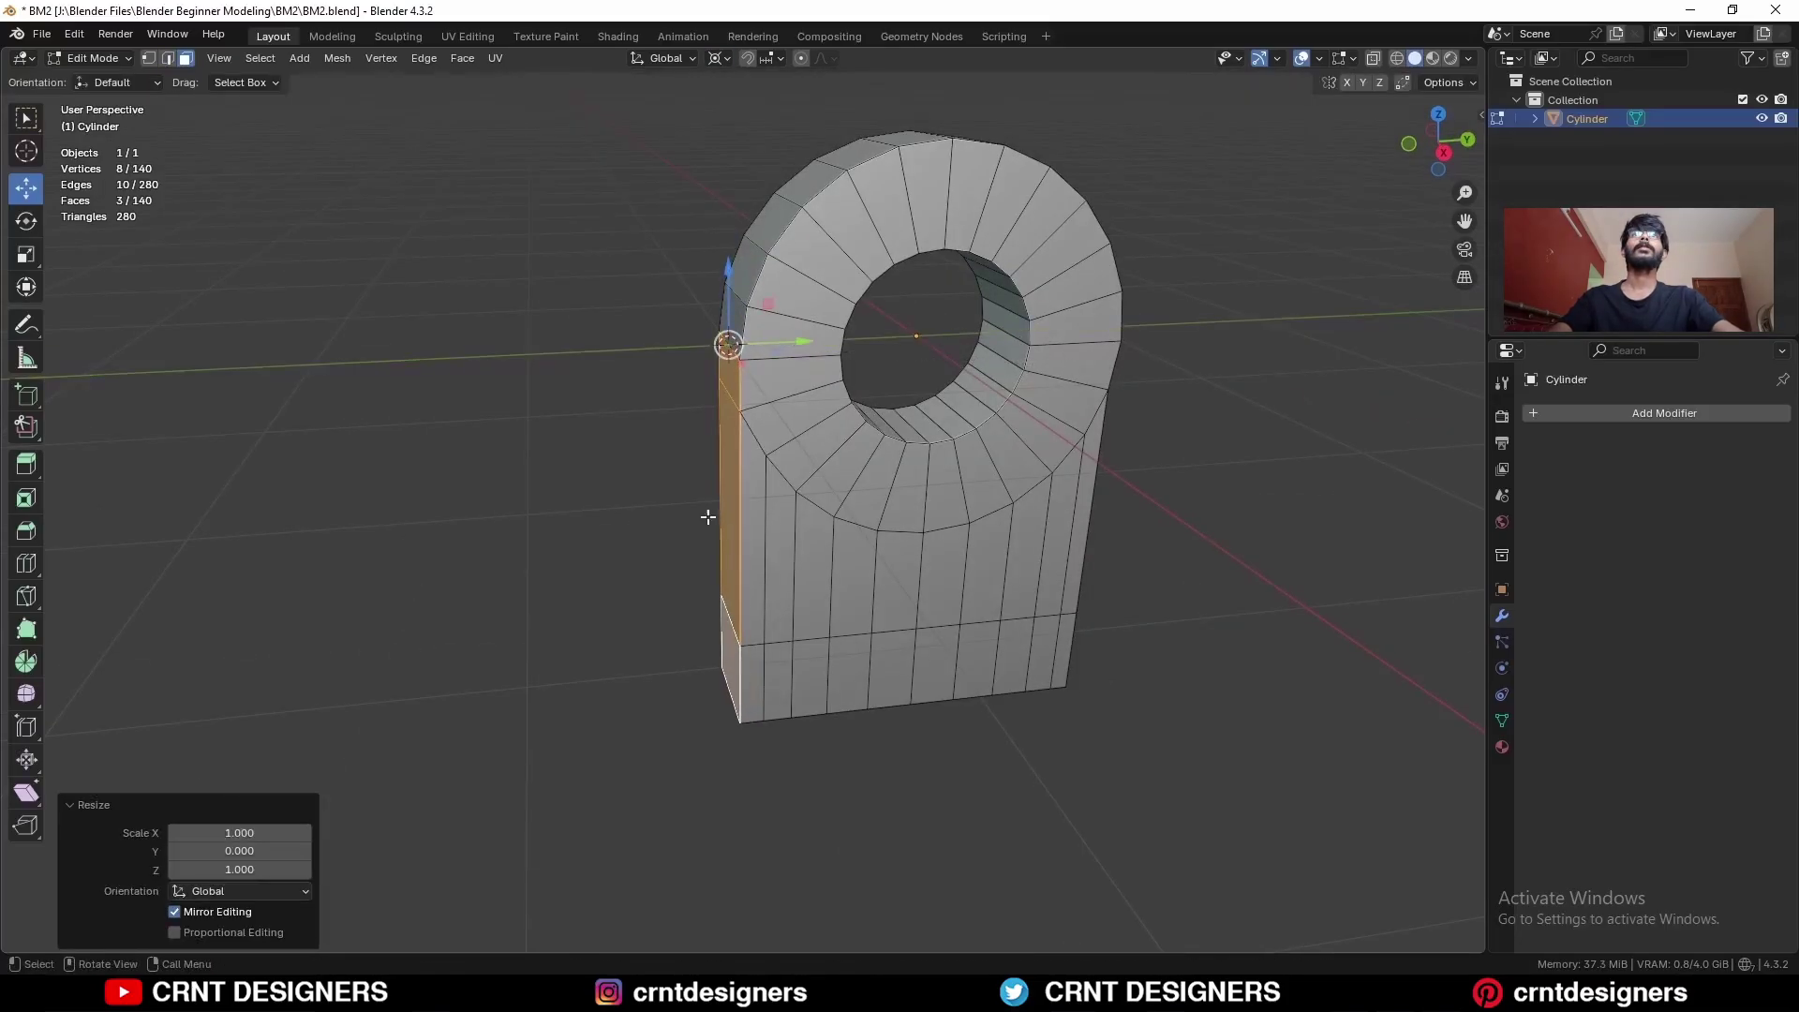
Step: Set the pivot point to Bounding Box Center and extrude the lowest side face 0.5 m outward as a foot
middle_drag(721, 712, 763, 688)
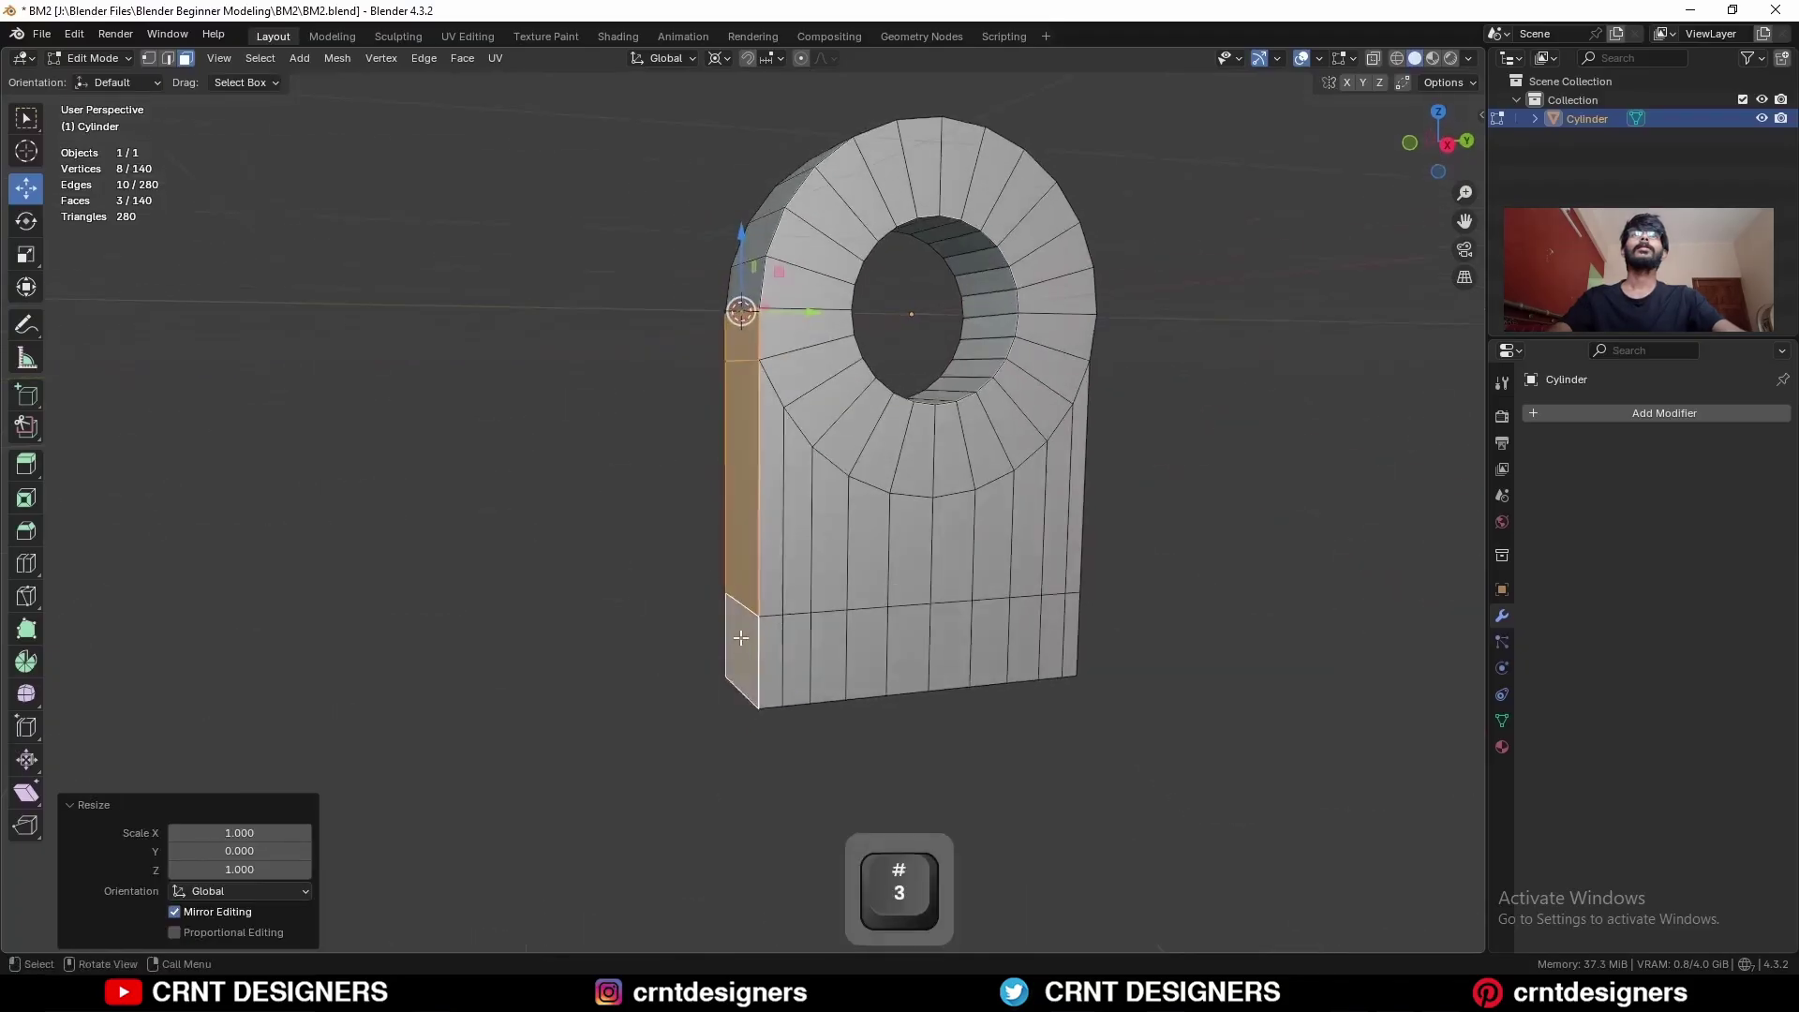
click(741, 648)
click(718, 58)
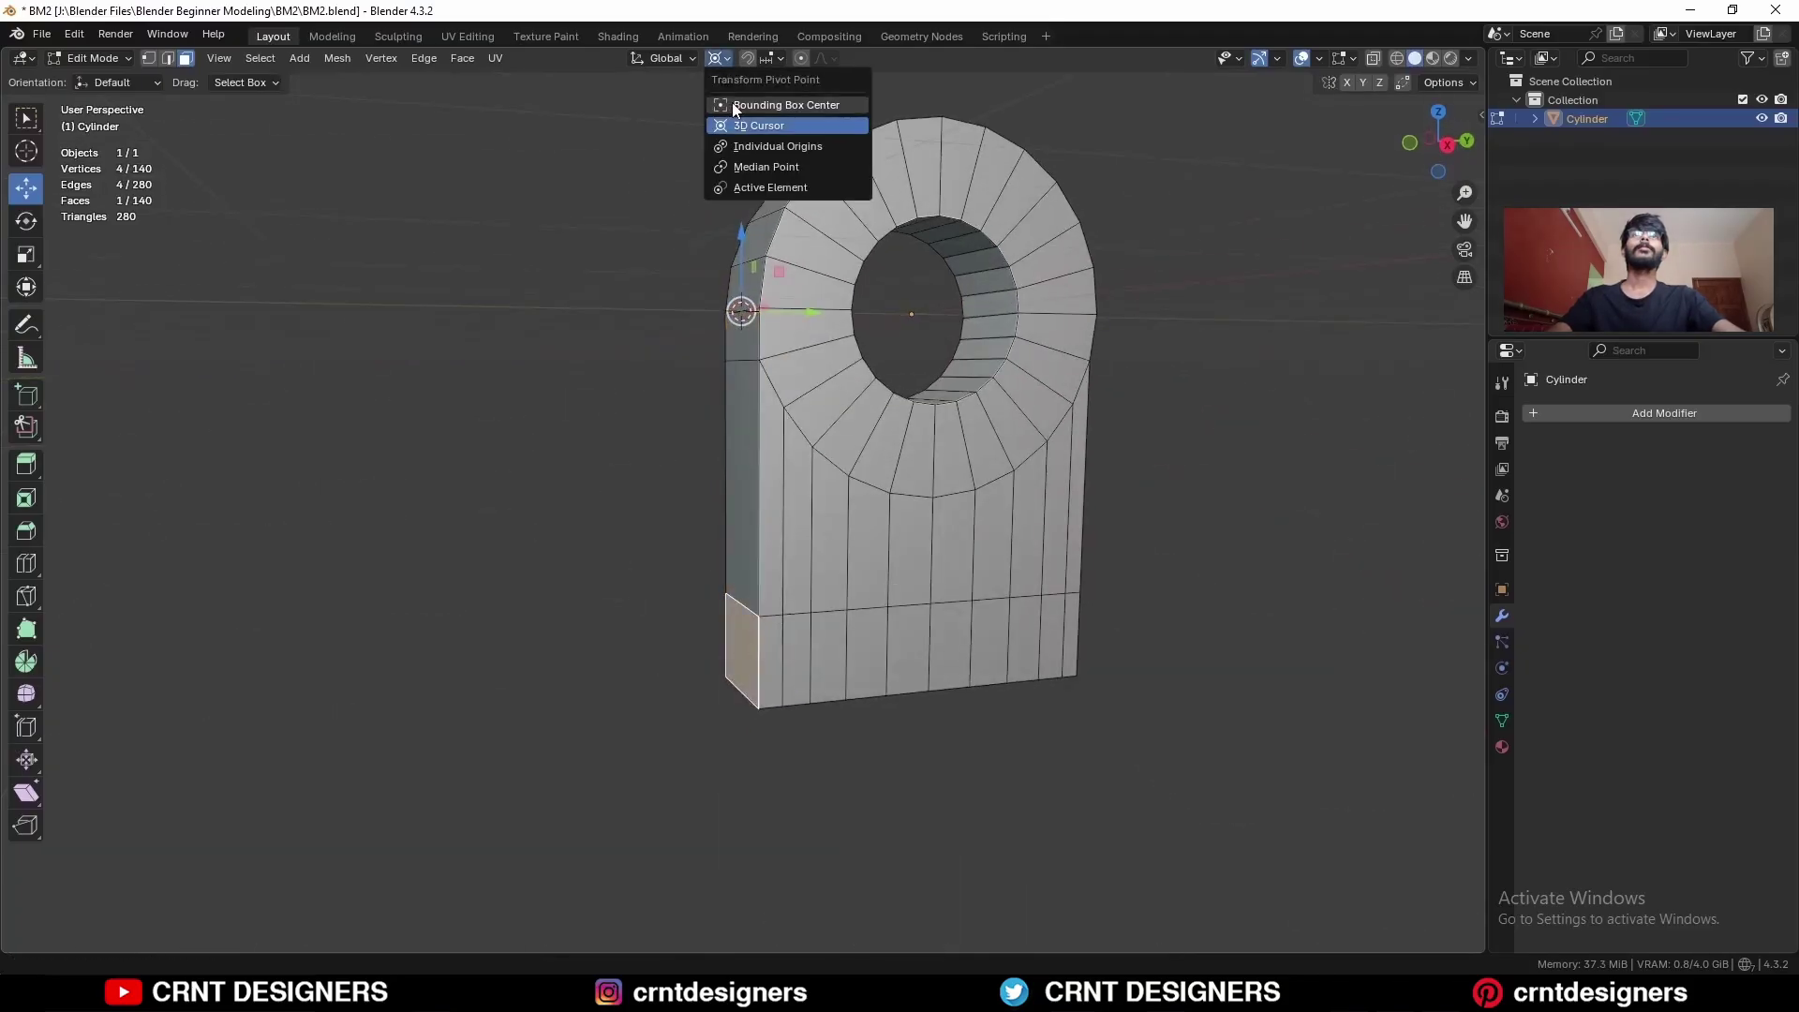
click(732, 104)
click(1447, 146)
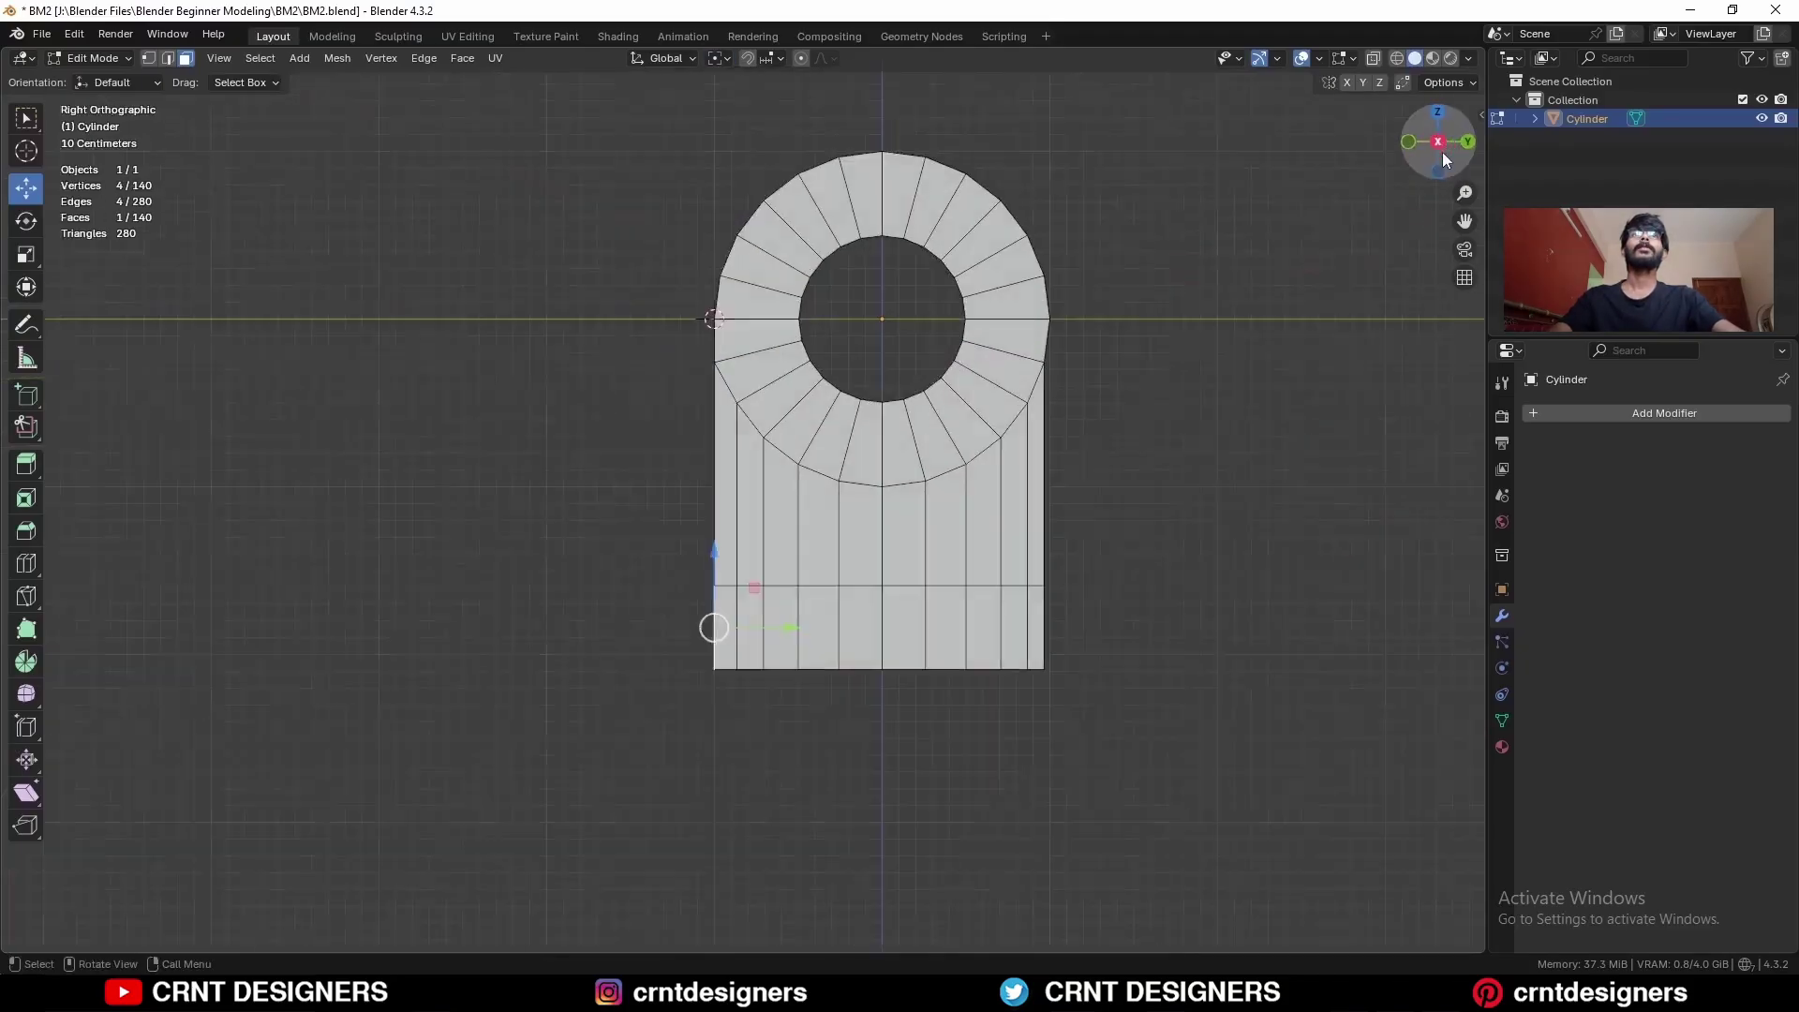
ctrl+middle_drag(829, 712, 872, 570)
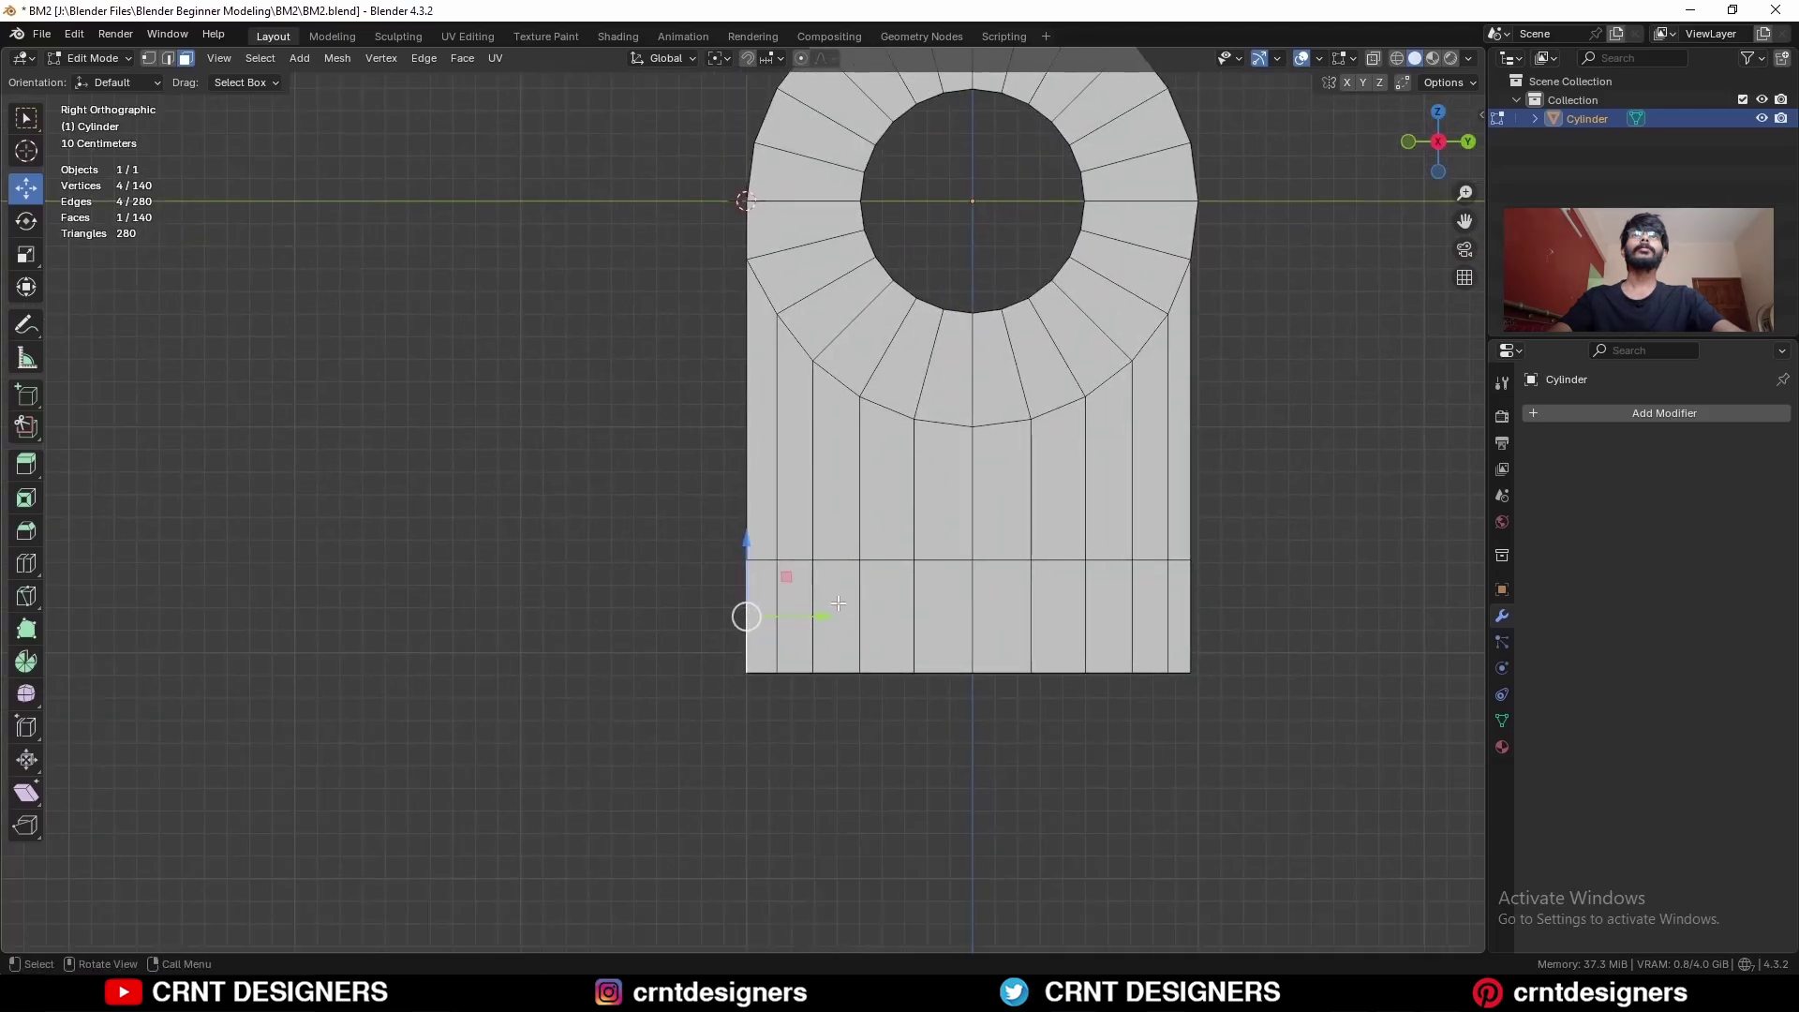
key(e)
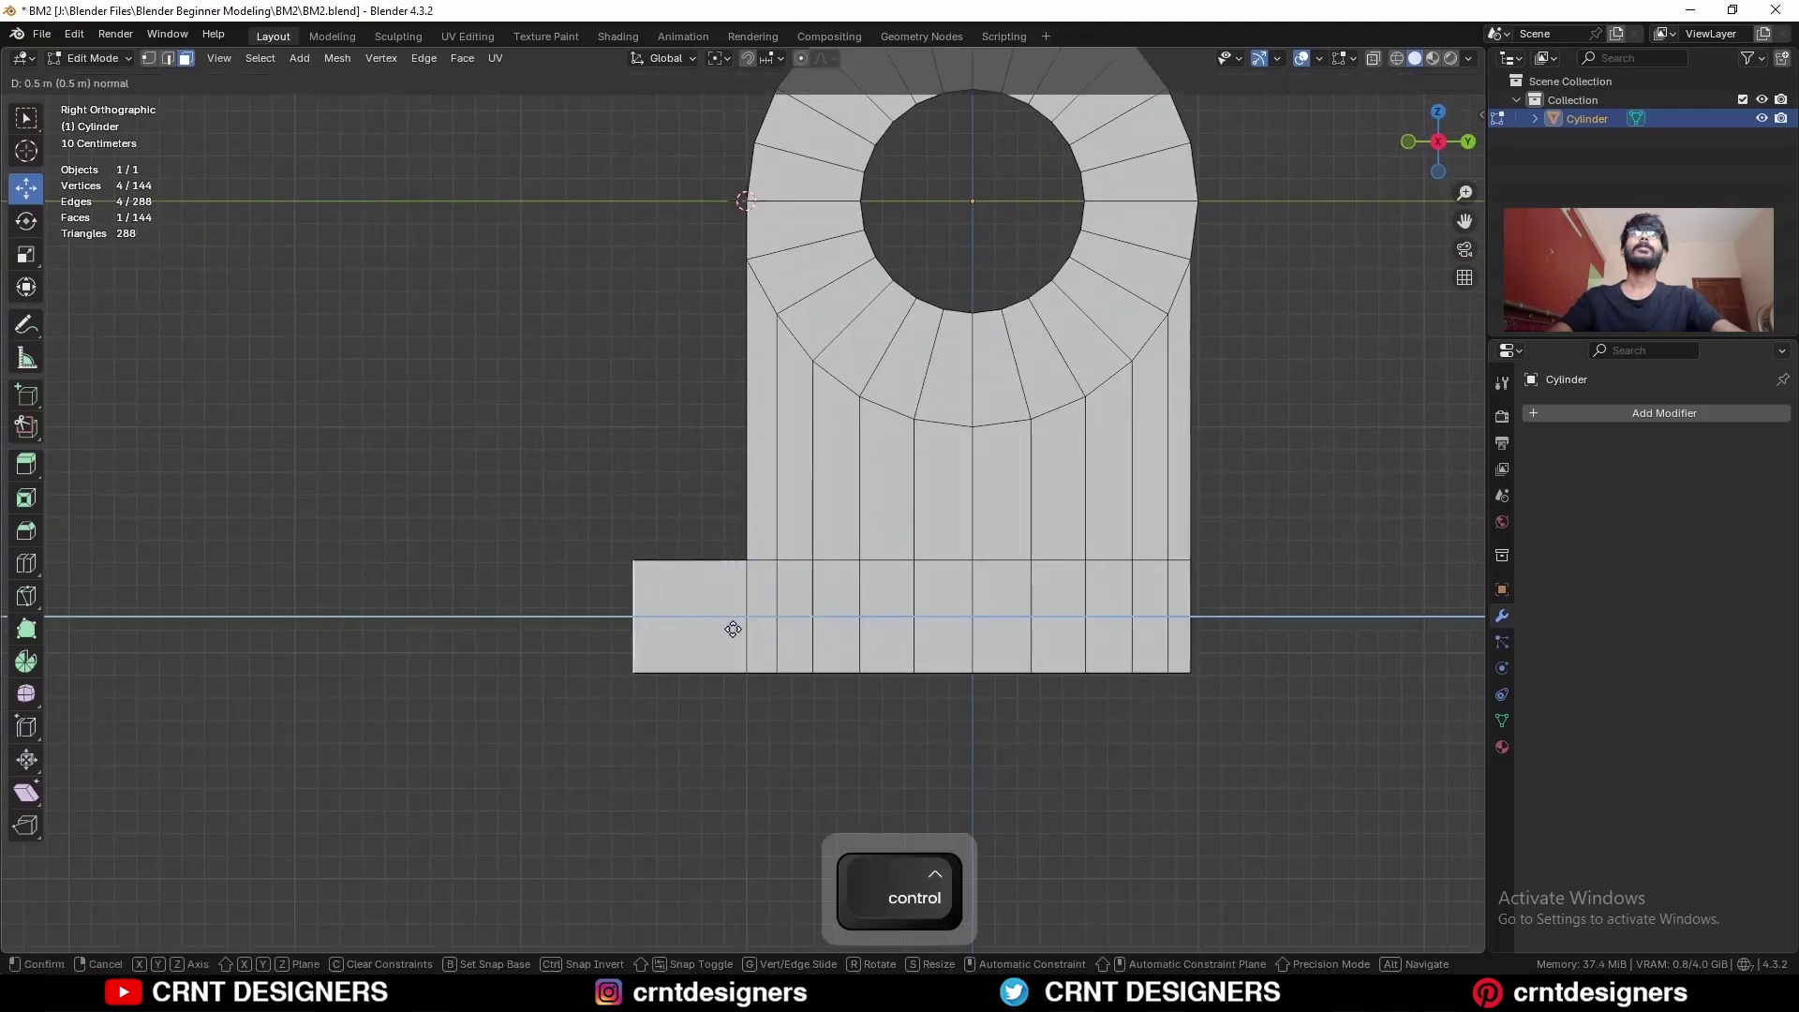
click(732, 631)
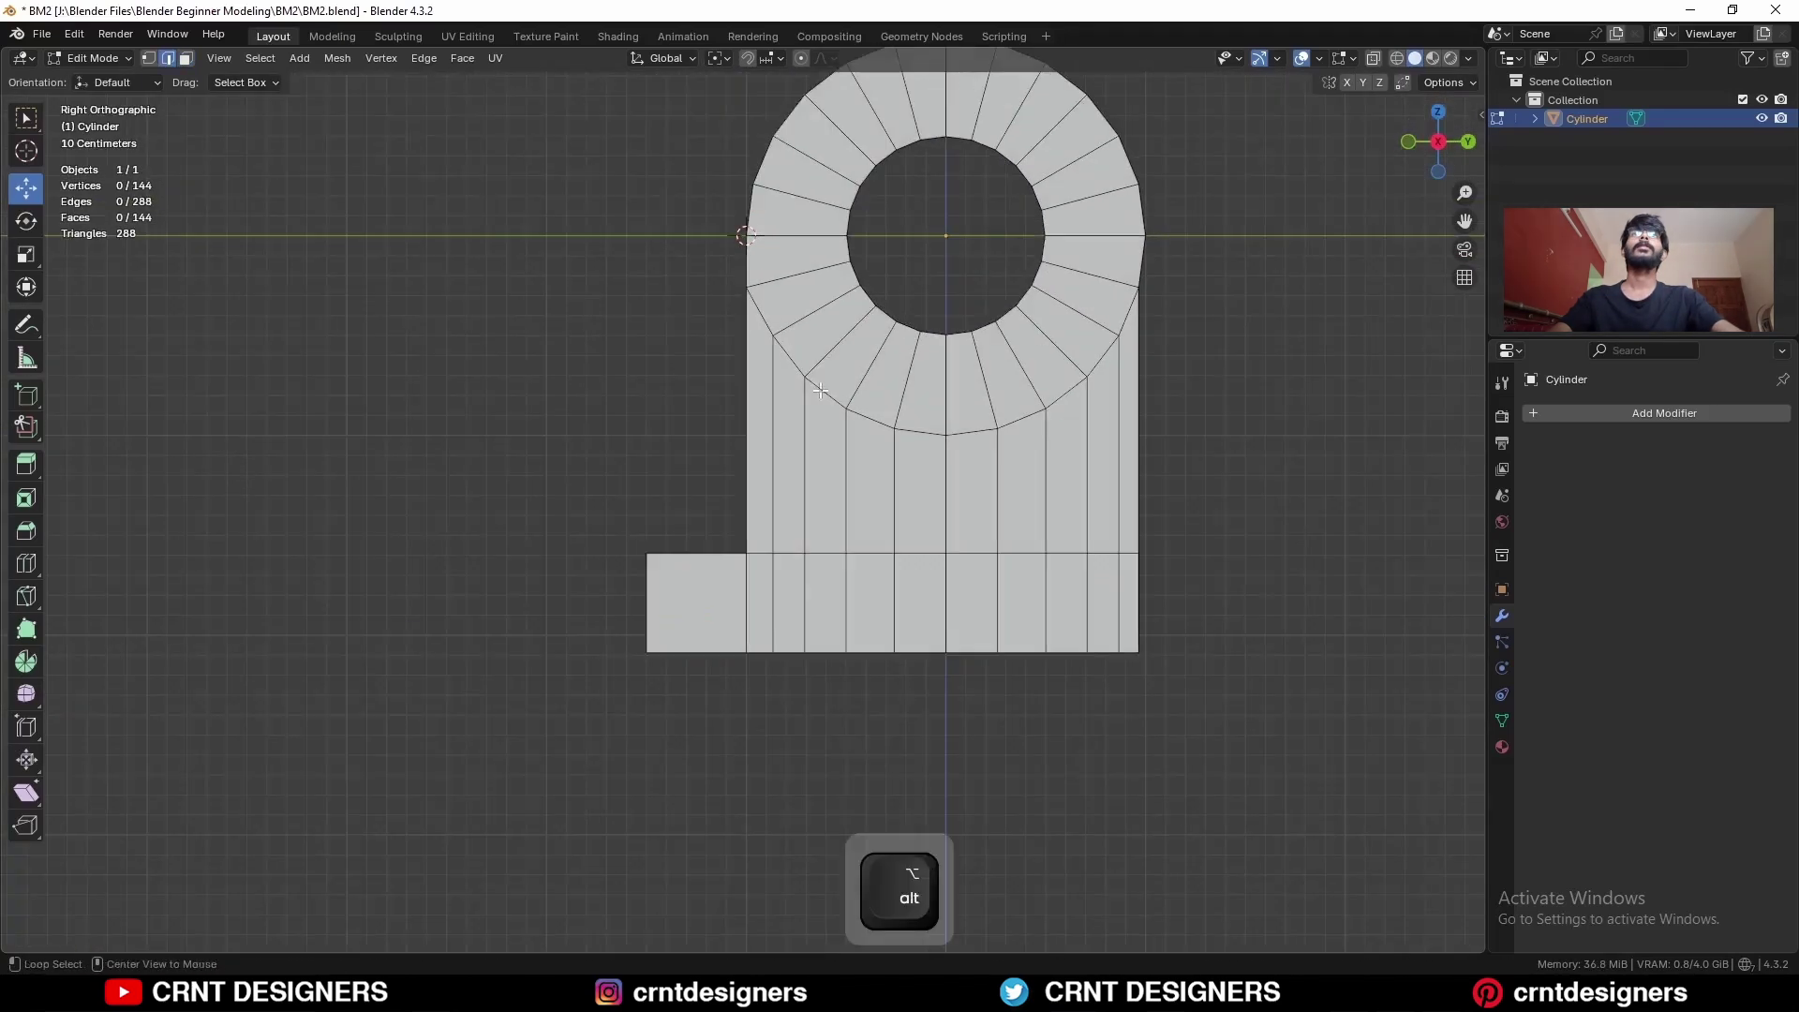
Step: Dissolve the vertical edge lines closest to the foot side on the front and back of the body
key(alt+z)
drag(771, 391, 787, 690)
shift+click(798, 487)
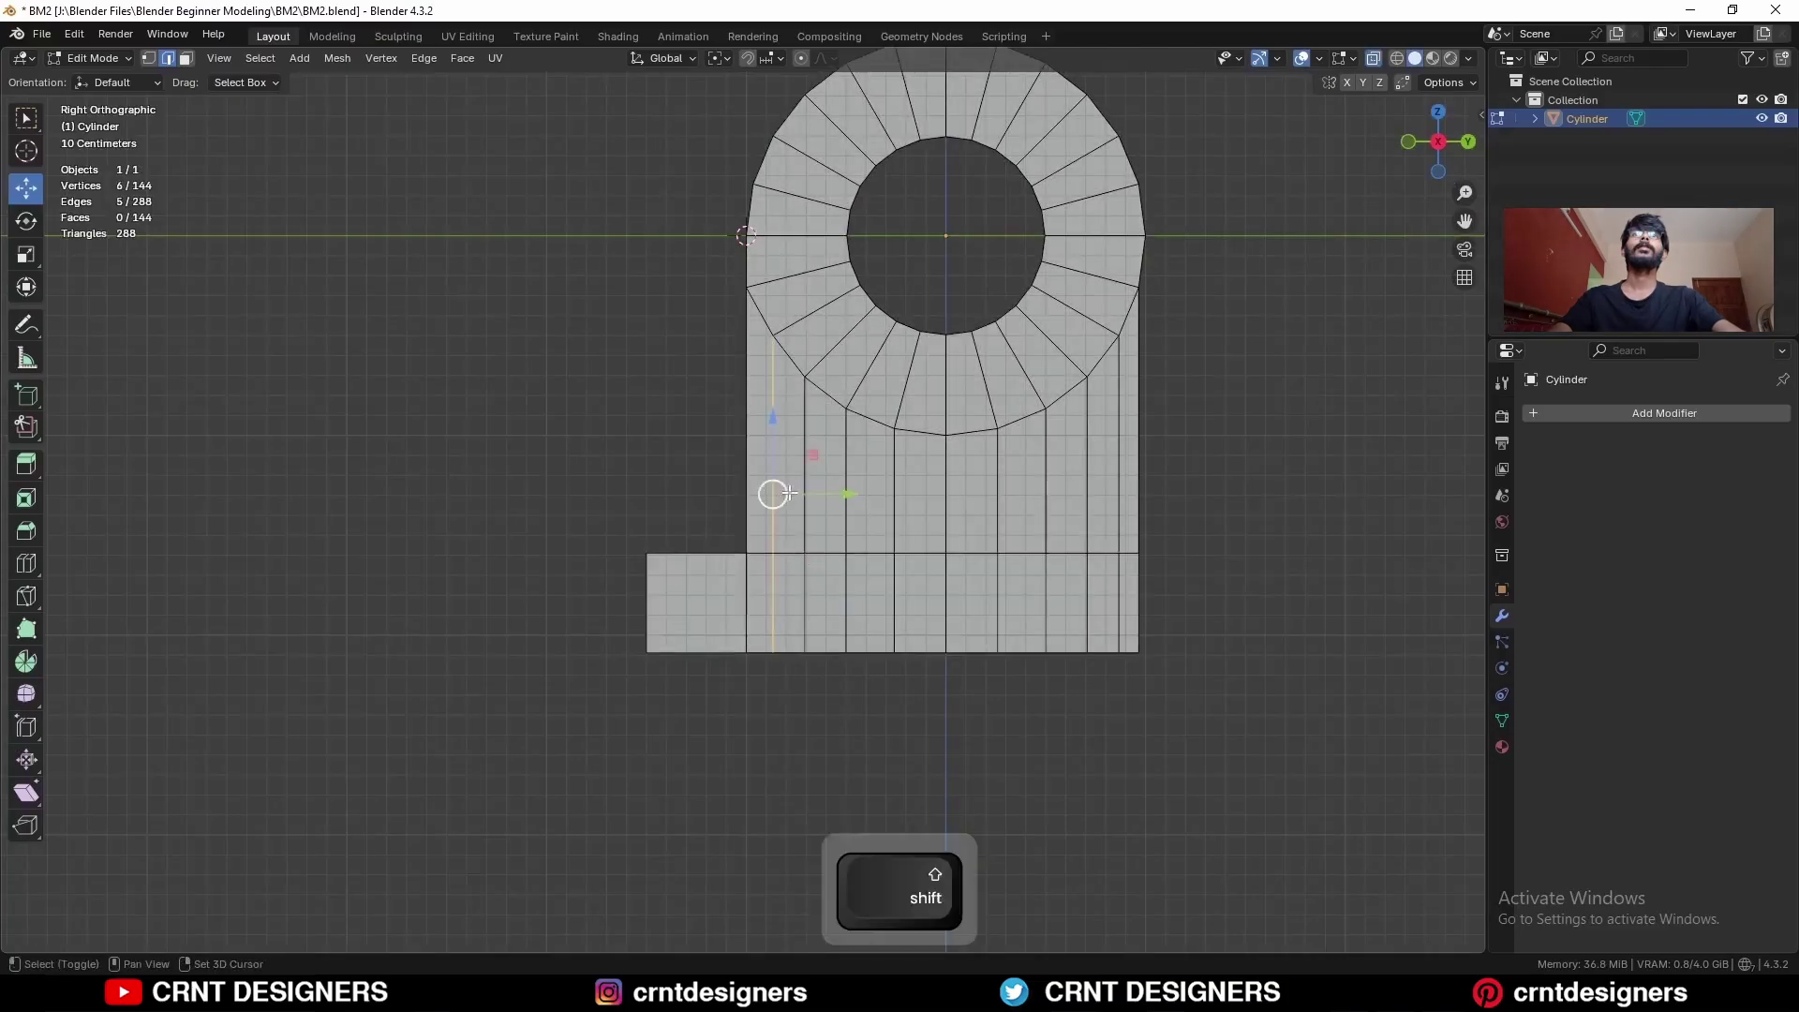
key(ctrl+x)
key(alt+z)
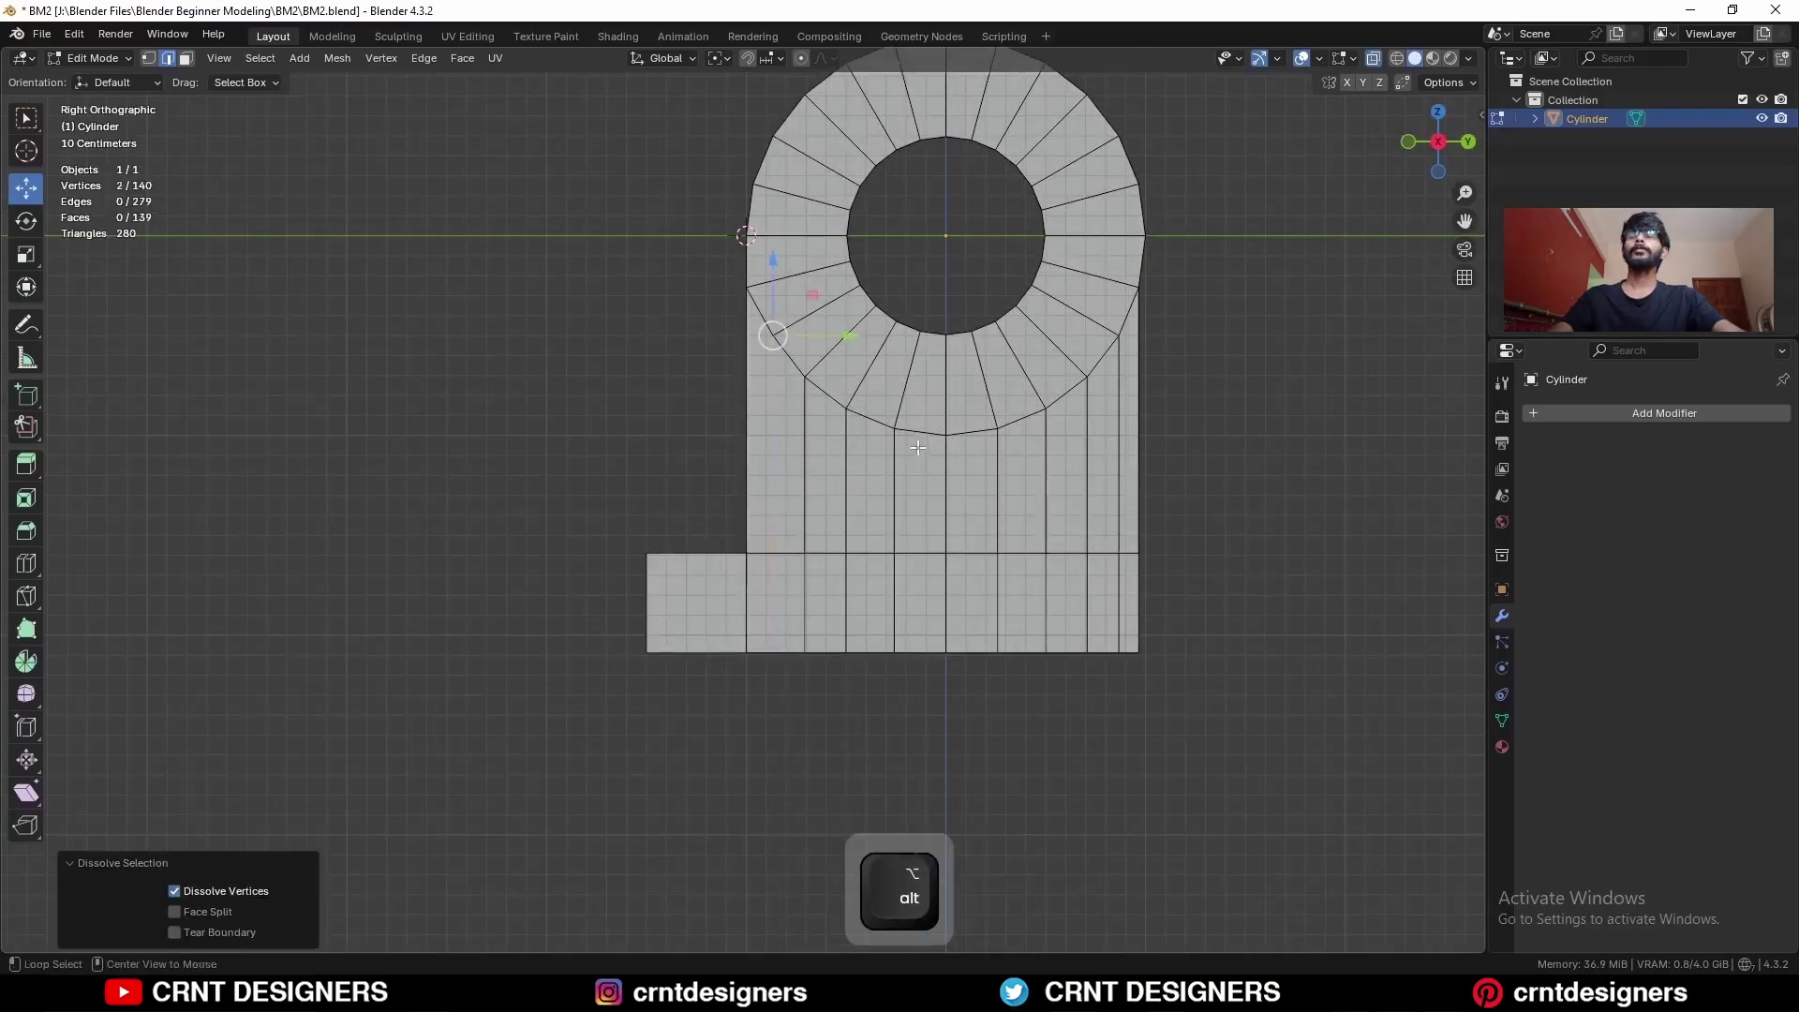
Step: Select the complete outline edge loop on the front face of the body and foot
key(2)
middle_drag(1137, 474, 812, 567)
alt+click(809, 482)
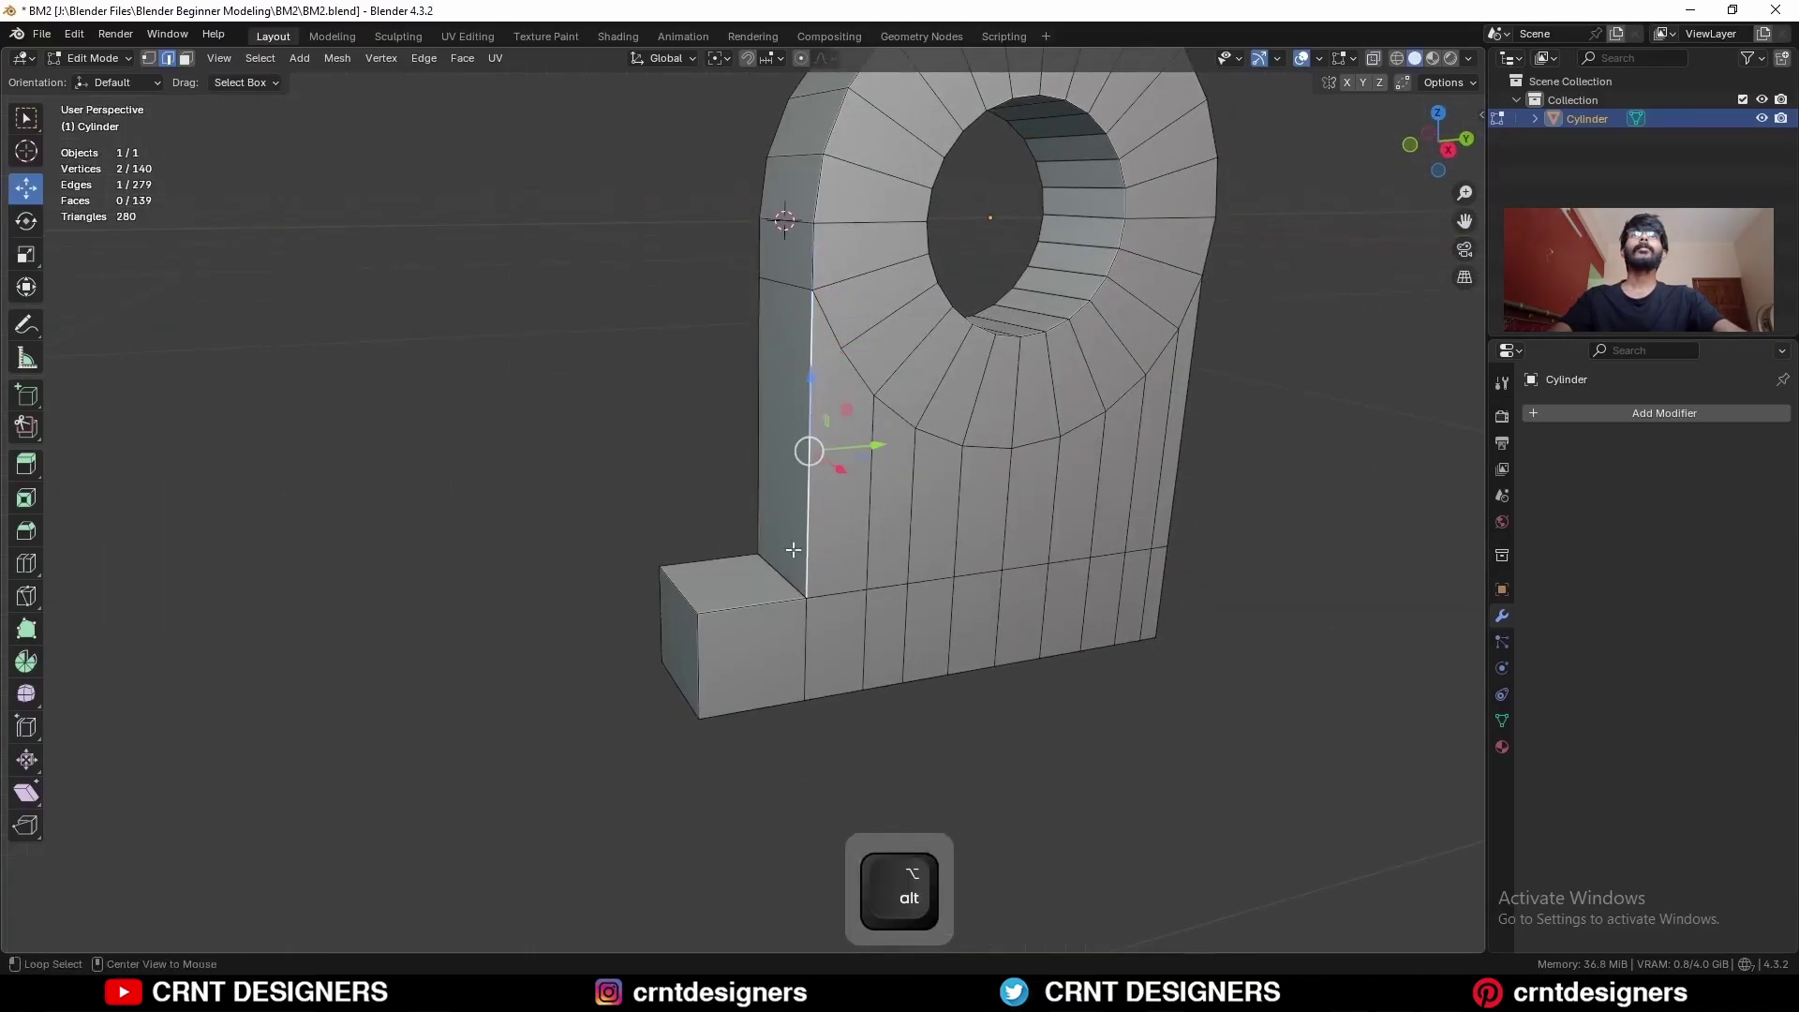
alt+shift+click(775, 606)
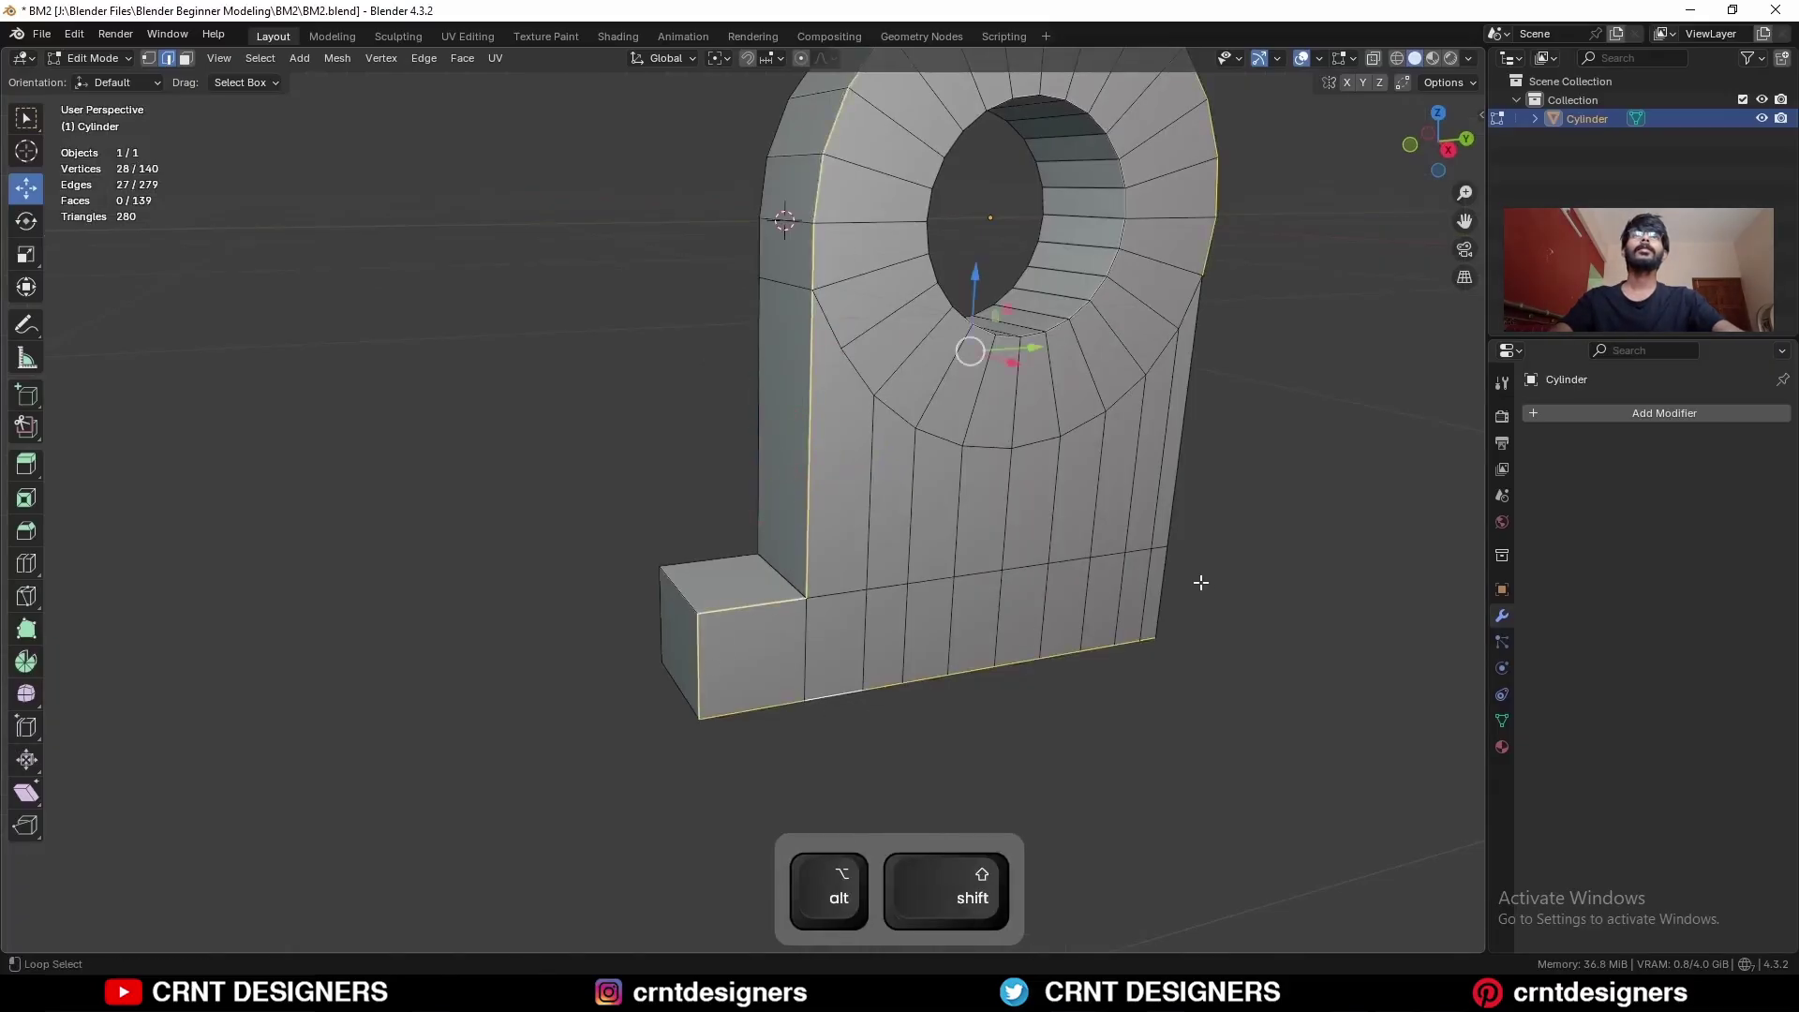
Step: Apply the object's transform in Object Mode and return to Edit Mode
middle_drag(1147, 459, 946, 538)
key(Tab)
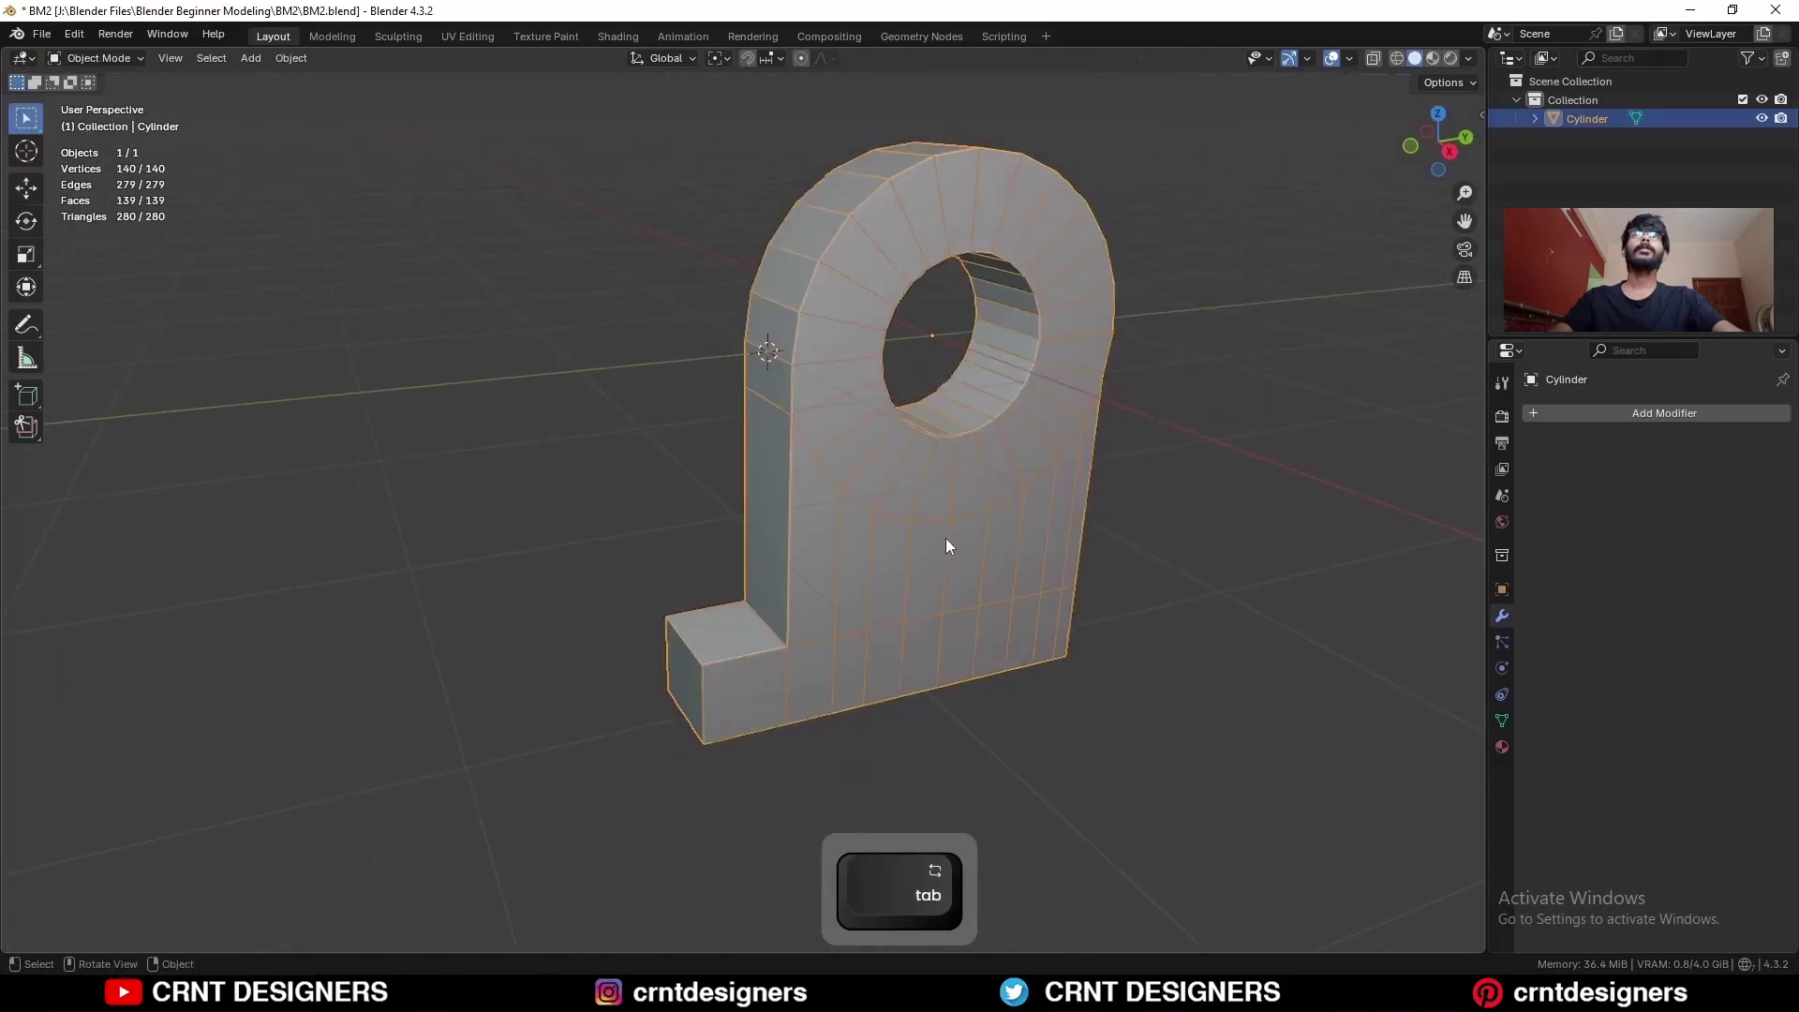
key(ctrl+a)
click(941, 541)
key(Tab)
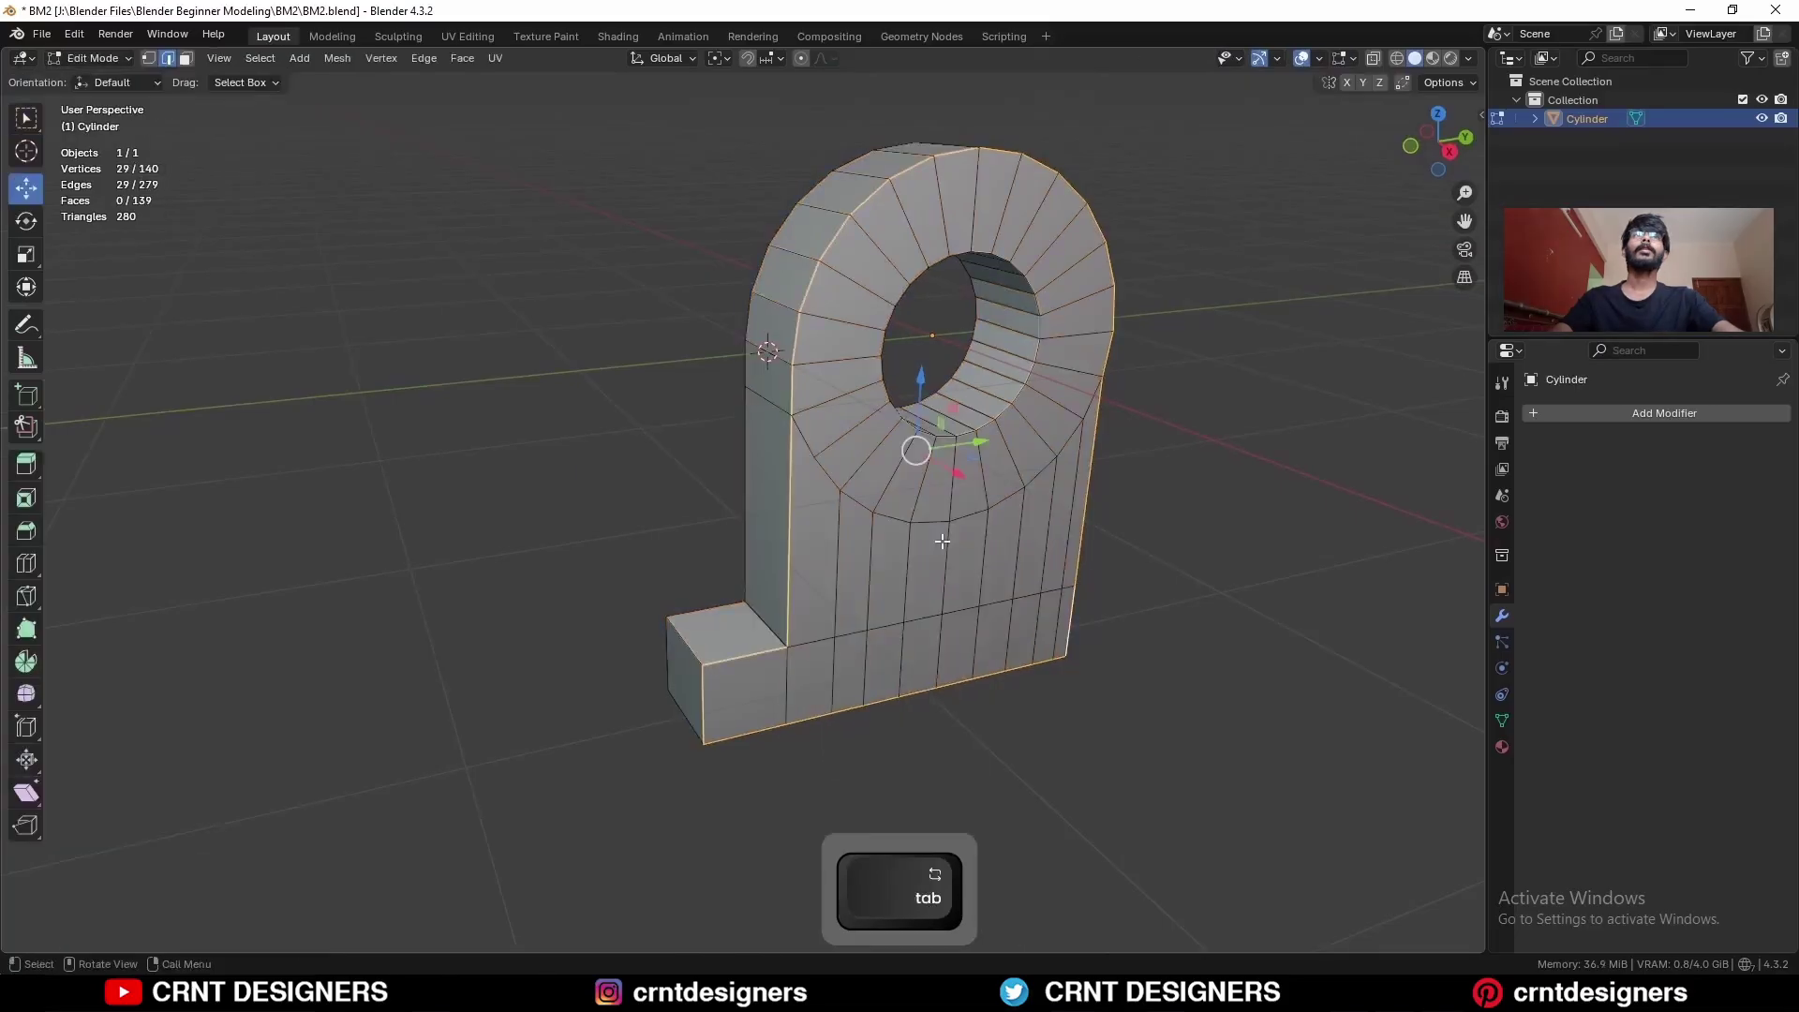
Step: Bevel the front outline, the foot's end edges and the hole's front rim by 0.05 m with 2 segments and shape 1
scroll(691, 652, up, 1)
shift+middle_drag(690, 652, 637, 605)
alt+shift+click(614, 665)
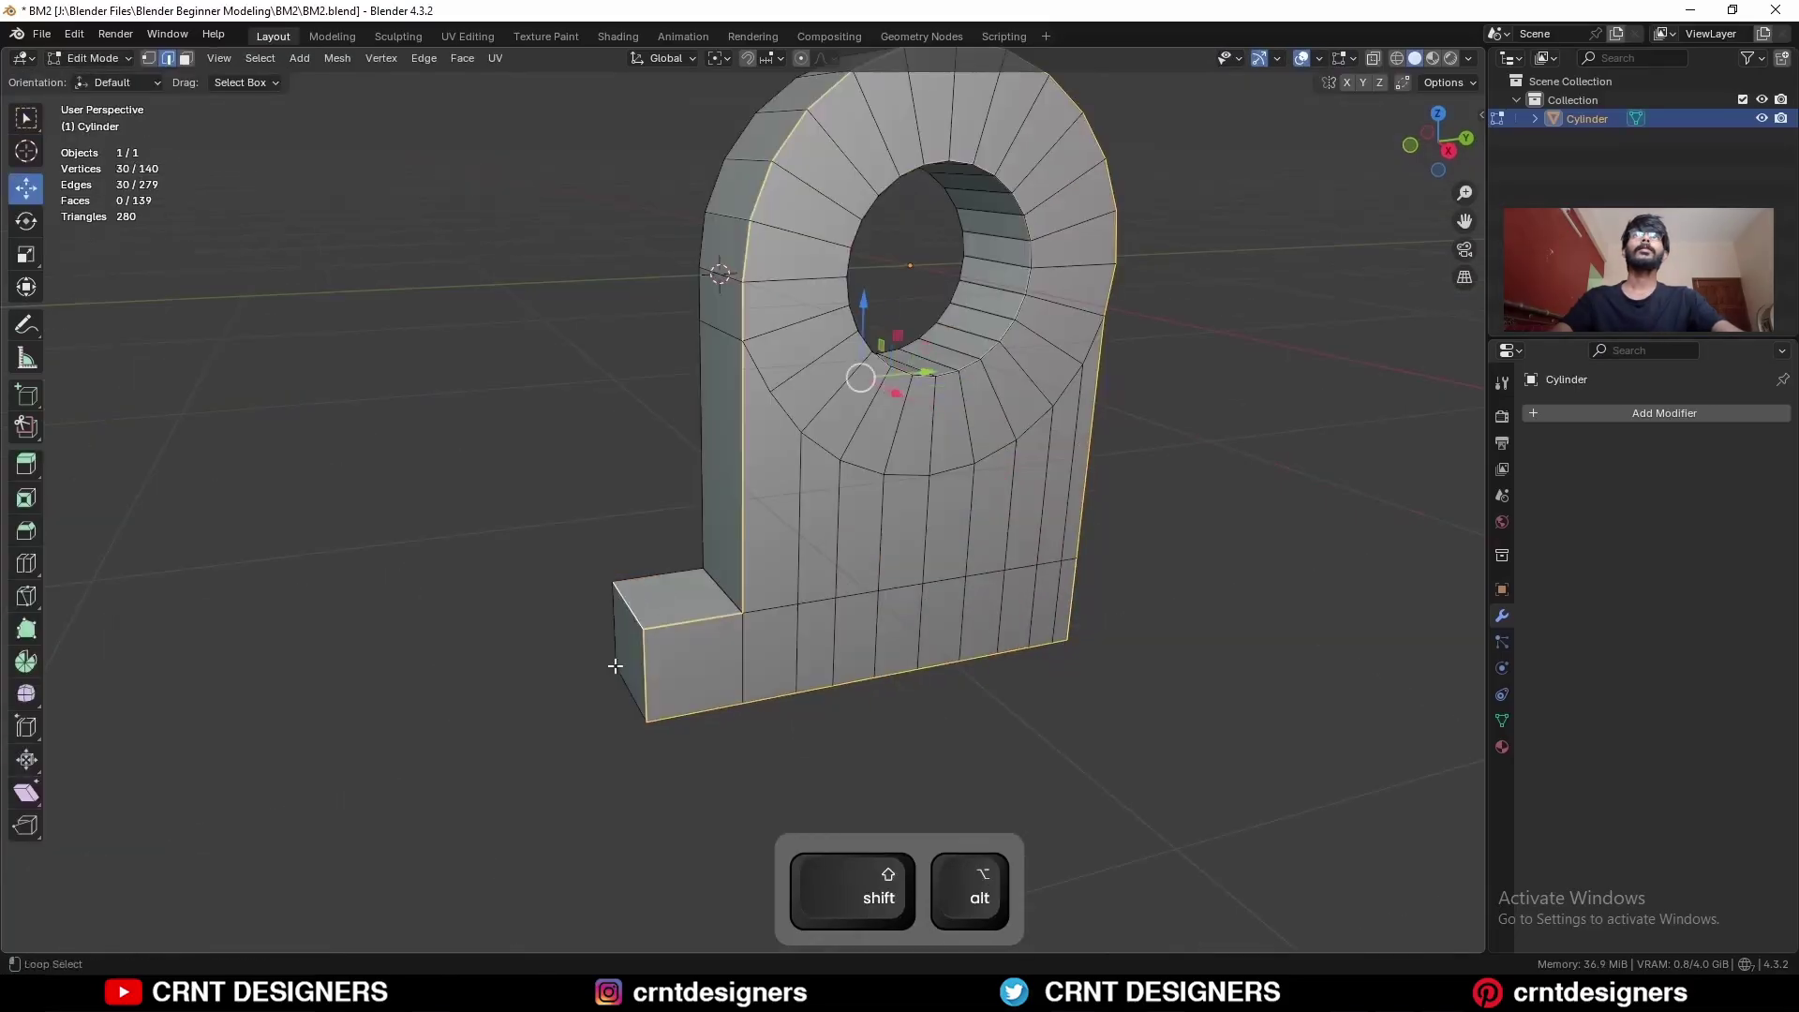
alt+shift+click(1012, 329)
key(ctrl+b)
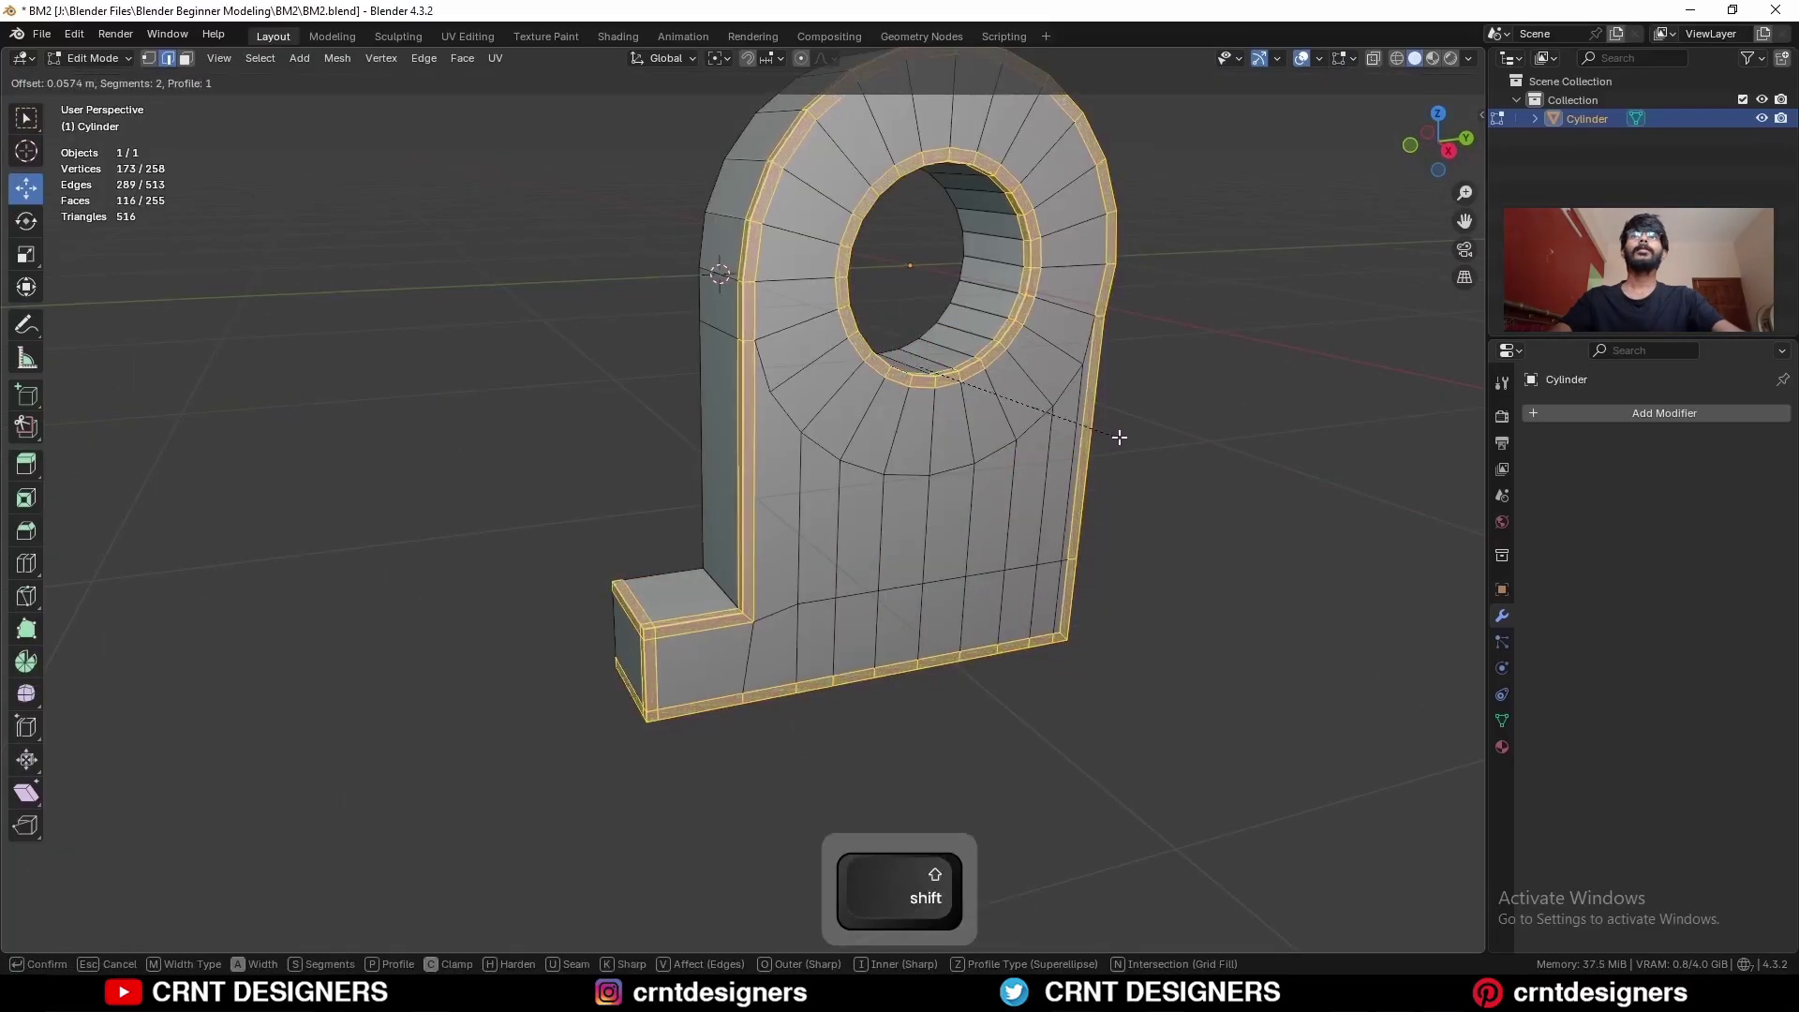
click(1104, 432)
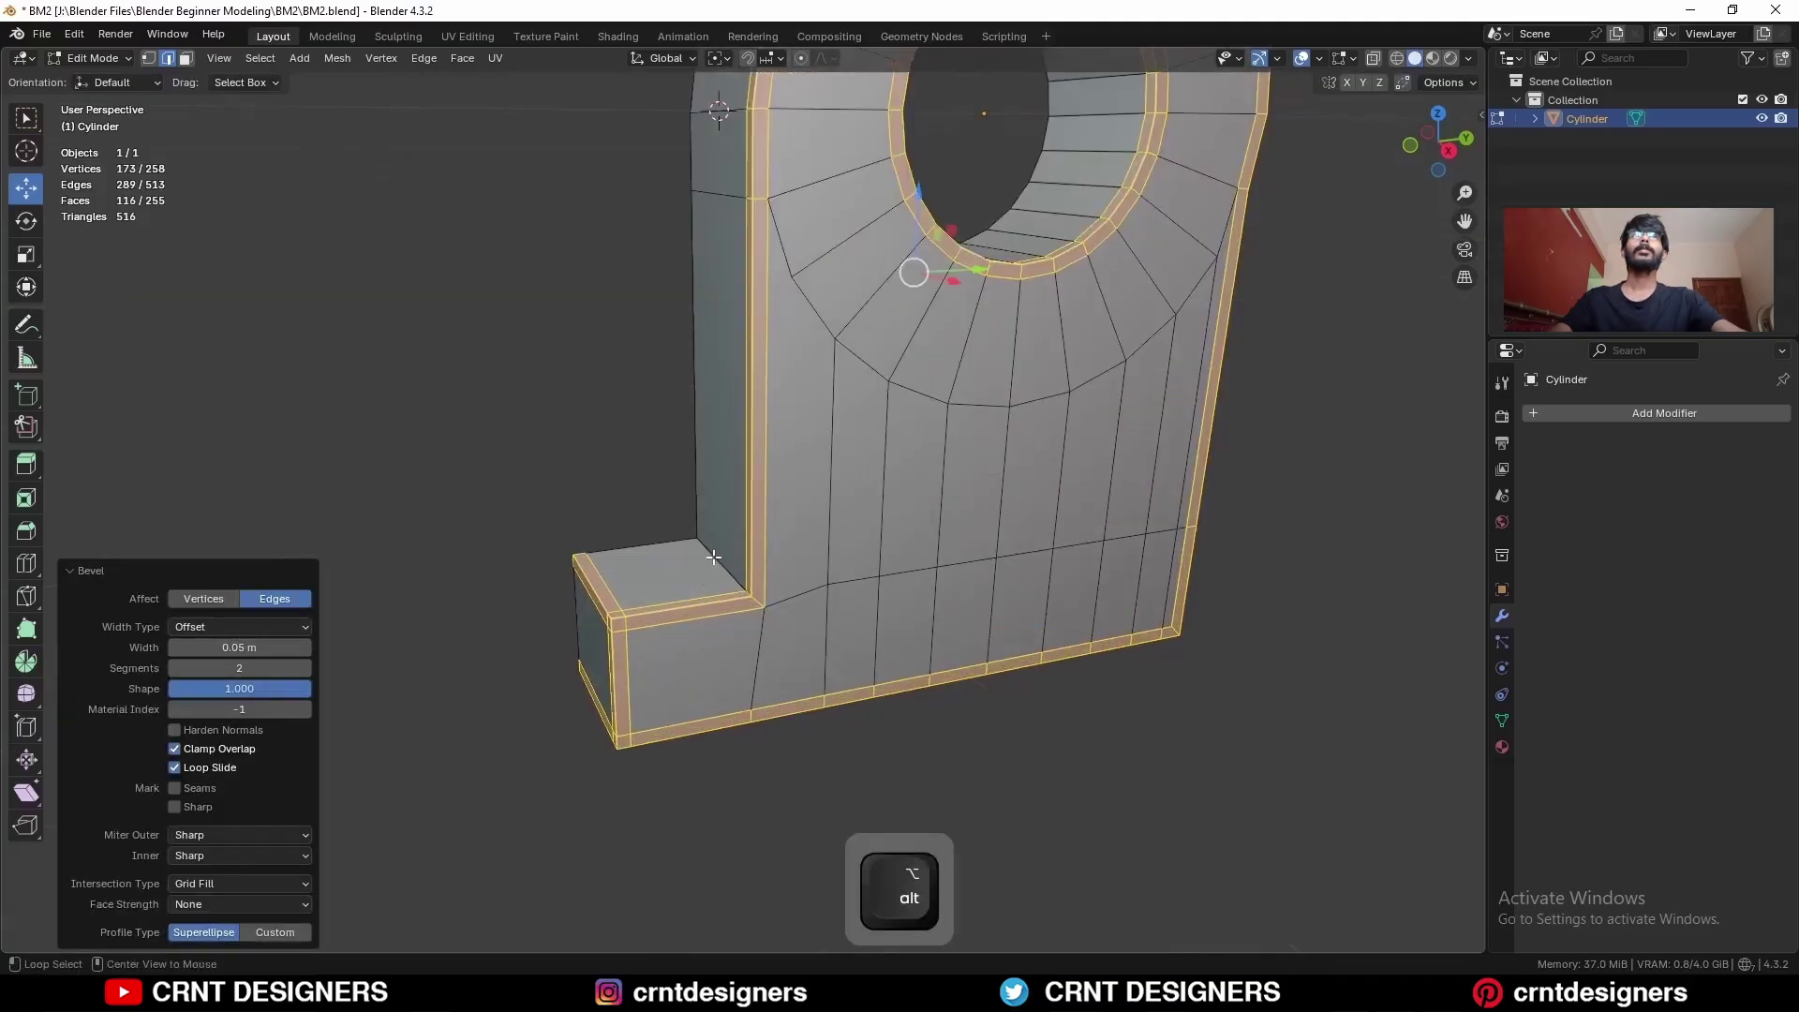
Step: Bevel the inner corner edge between foot and body 0.2 m wide with 4 segments and shape 0.5
alt+click(714, 557)
scroll(727, 562, down, 2)
key(ctrl+b)
click(917, 542)
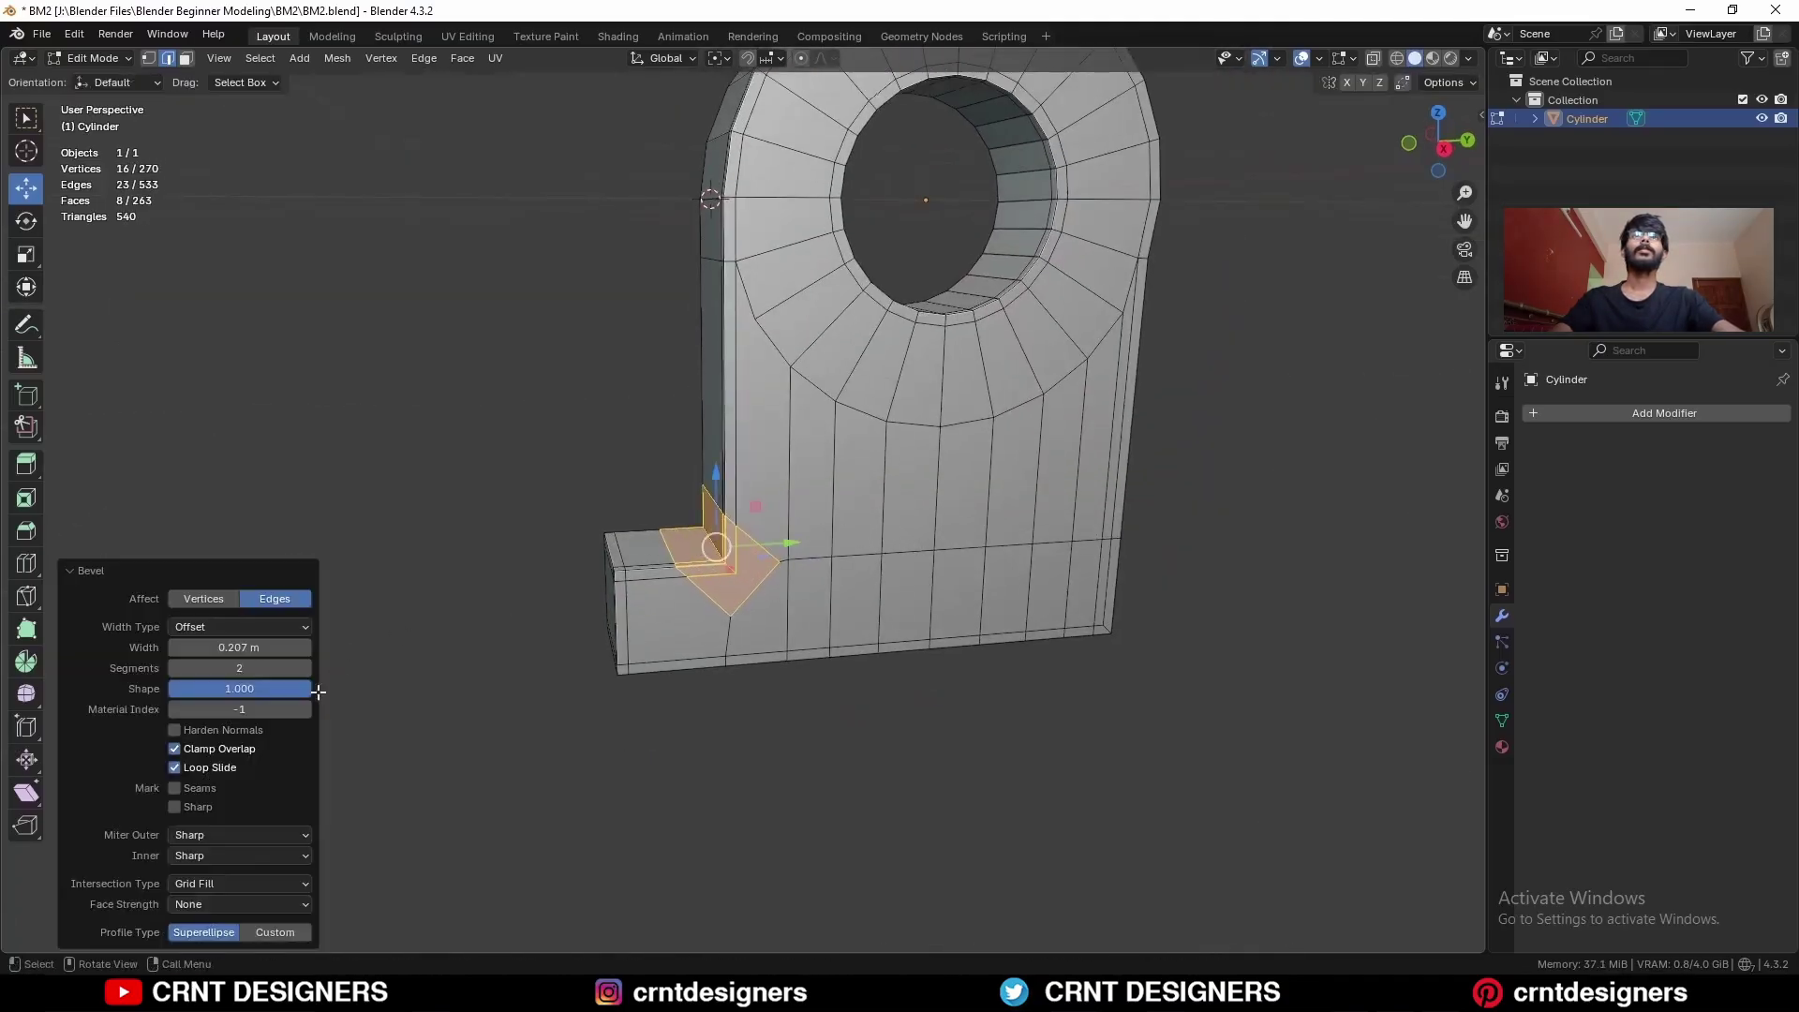
ctrl+drag(251, 687, 217, 688)
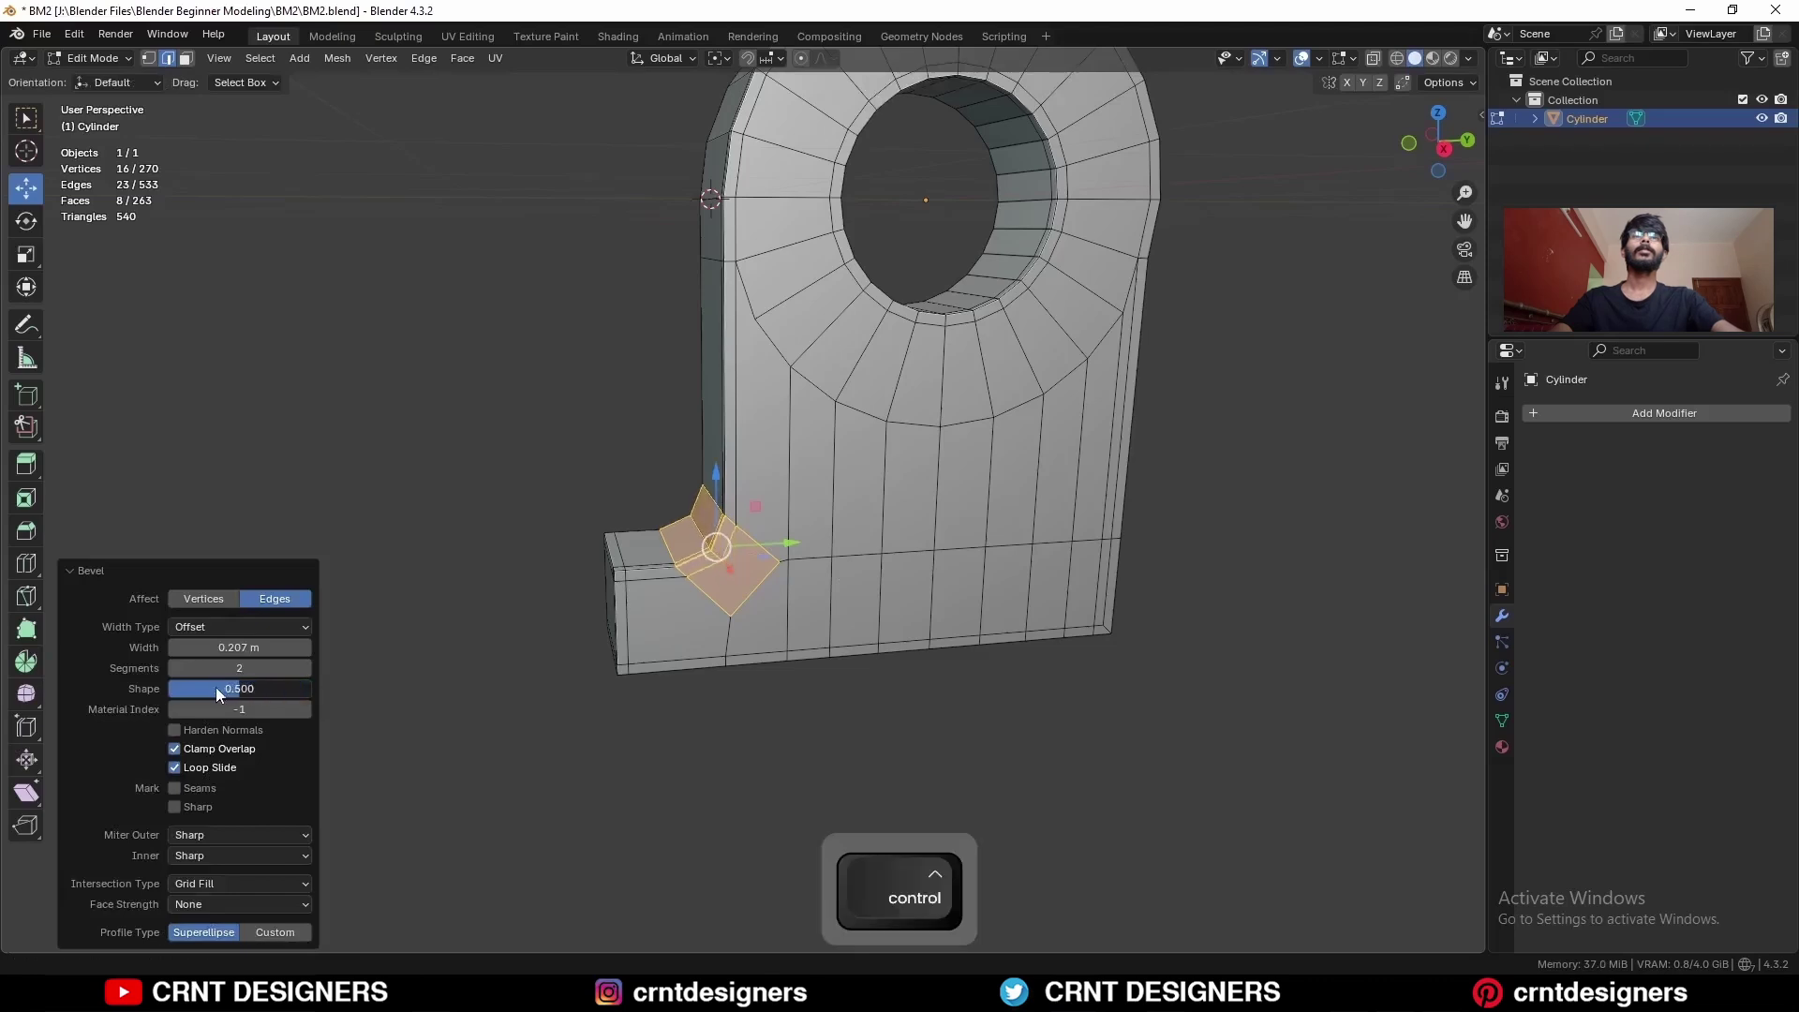
click(305, 668)
click(305, 668)
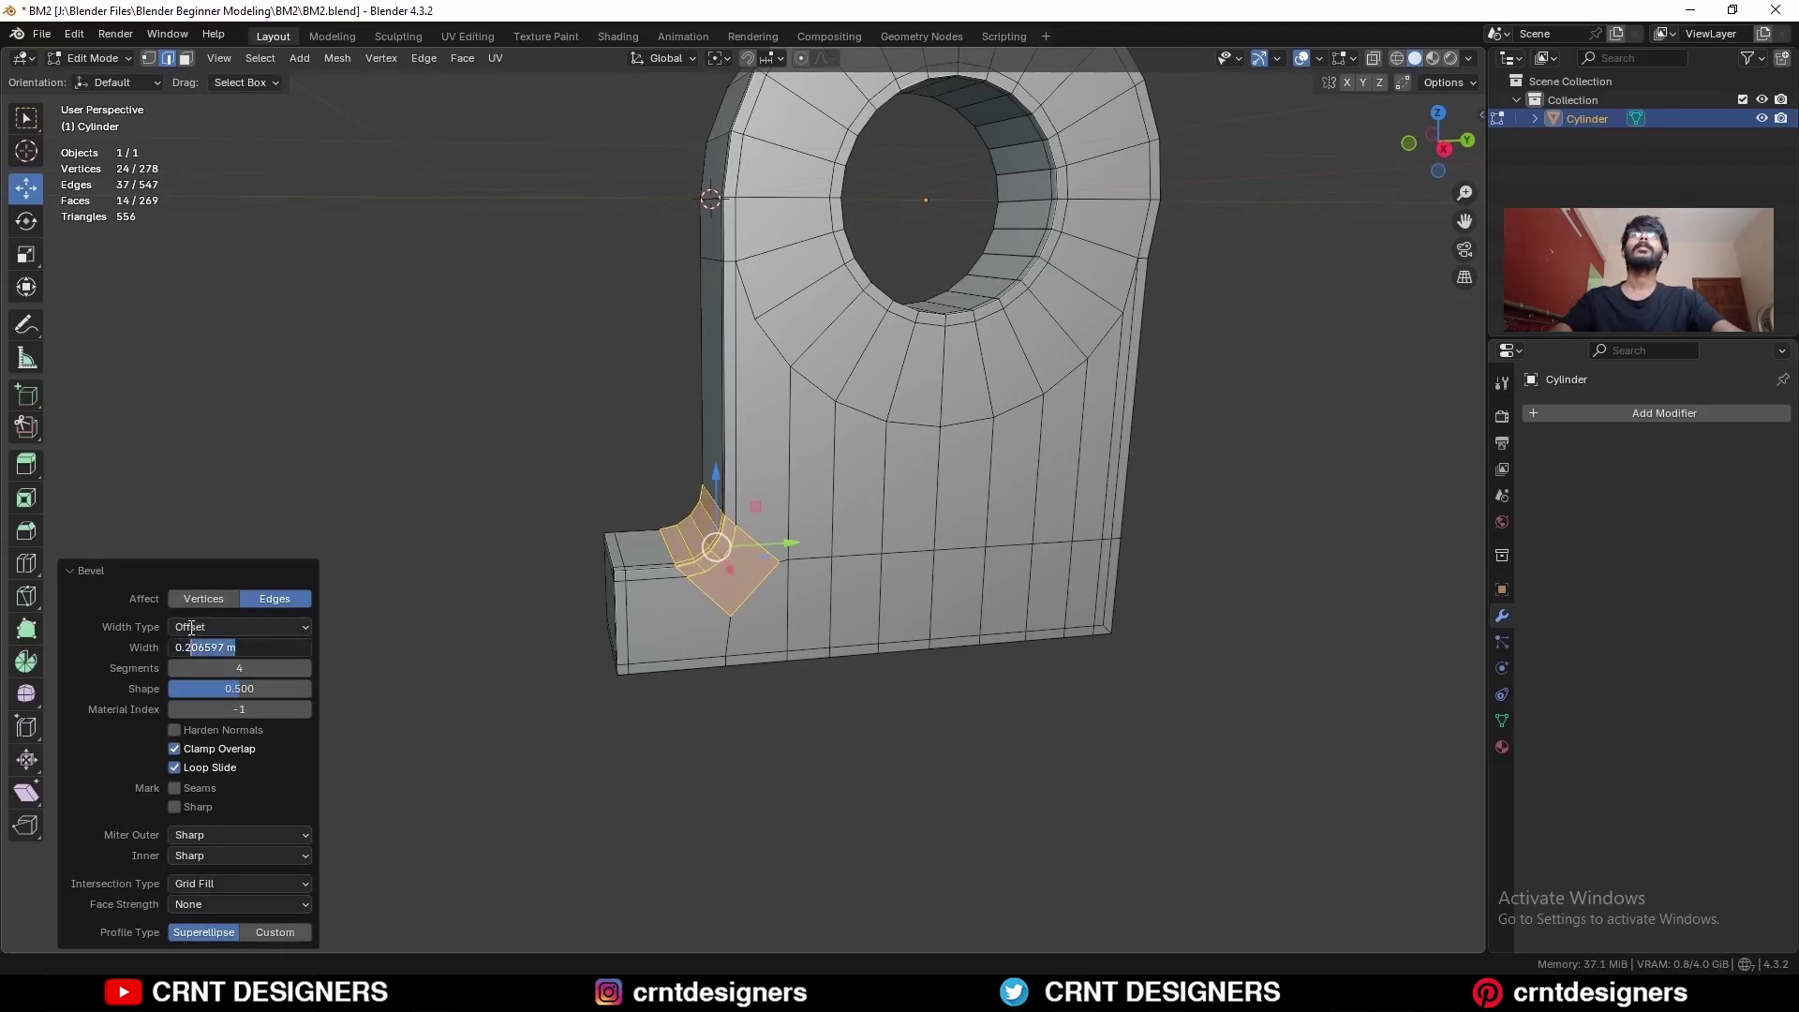
text(2)
key(Return)
Step: Dissolve the stray diagonal and vertical edges around the rounded corner on the front face
middle_drag(731, 449, 808, 454)
key(KP_3)
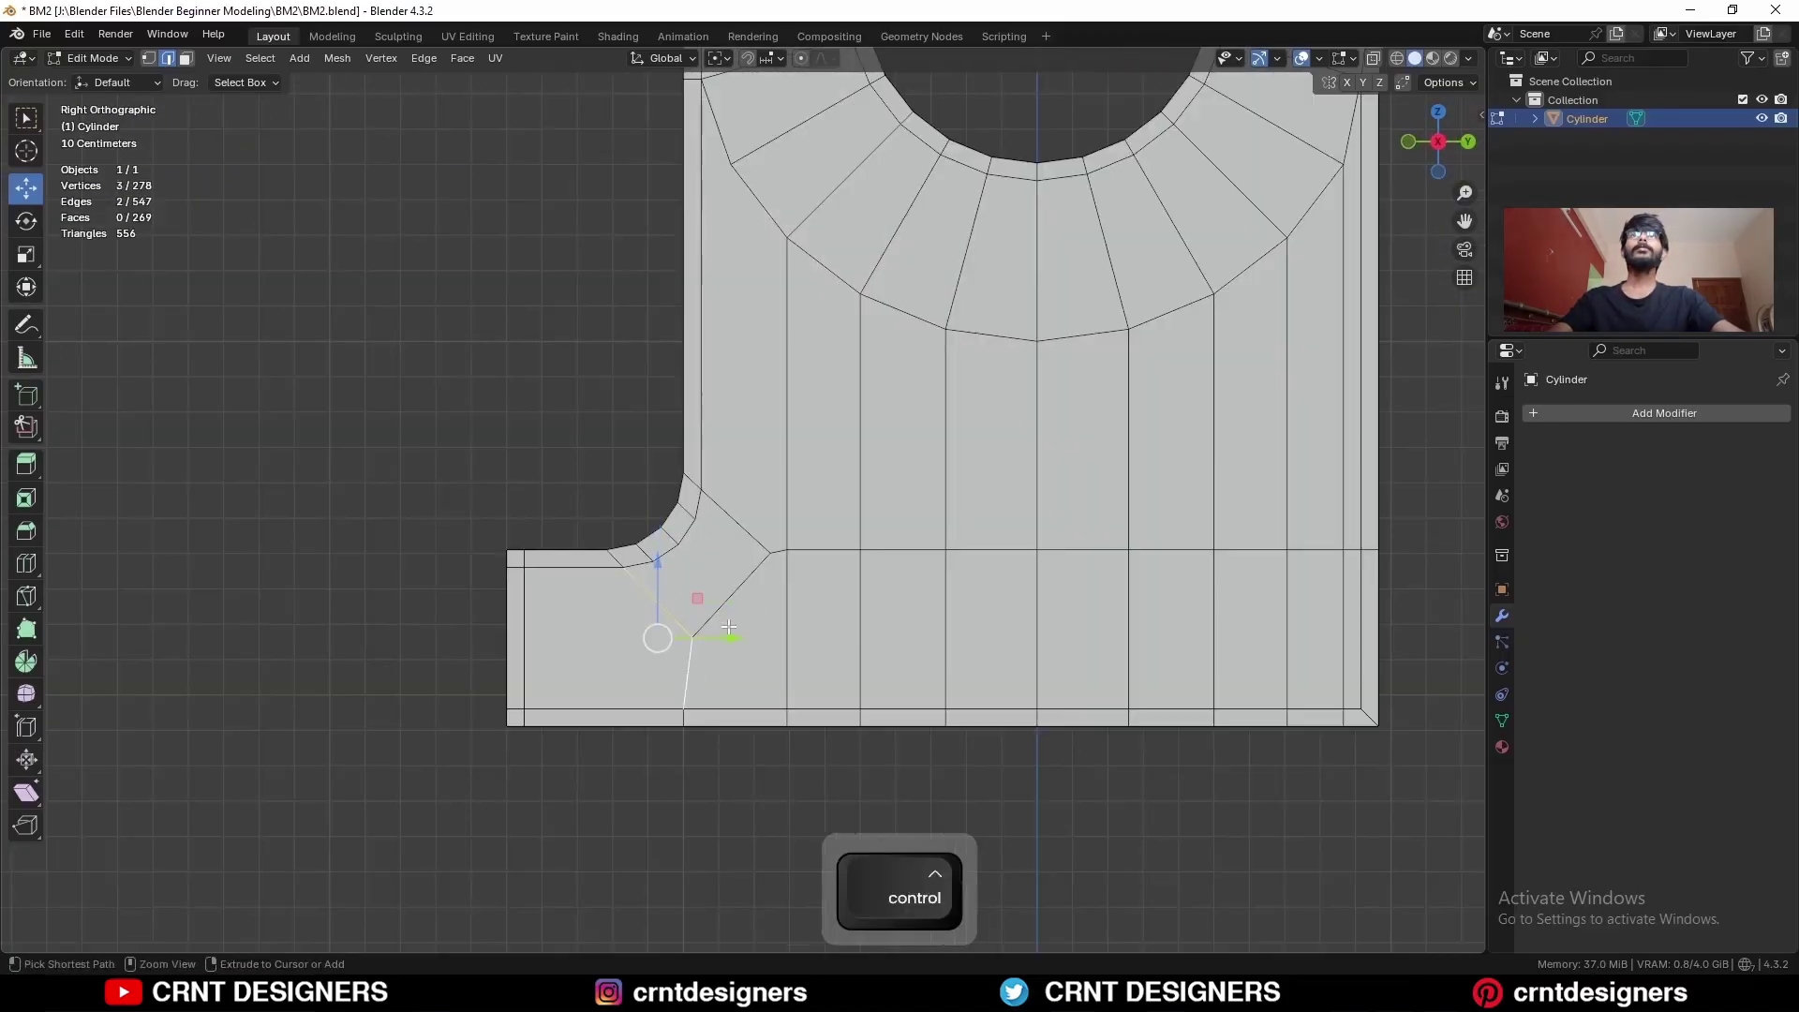
key(ctrl+x)
click(743, 519)
key(ctrl+x)
Step: Symmetrize the entire mesh from +X to -X
scroll(1189, 564, down, 2)
key(a)
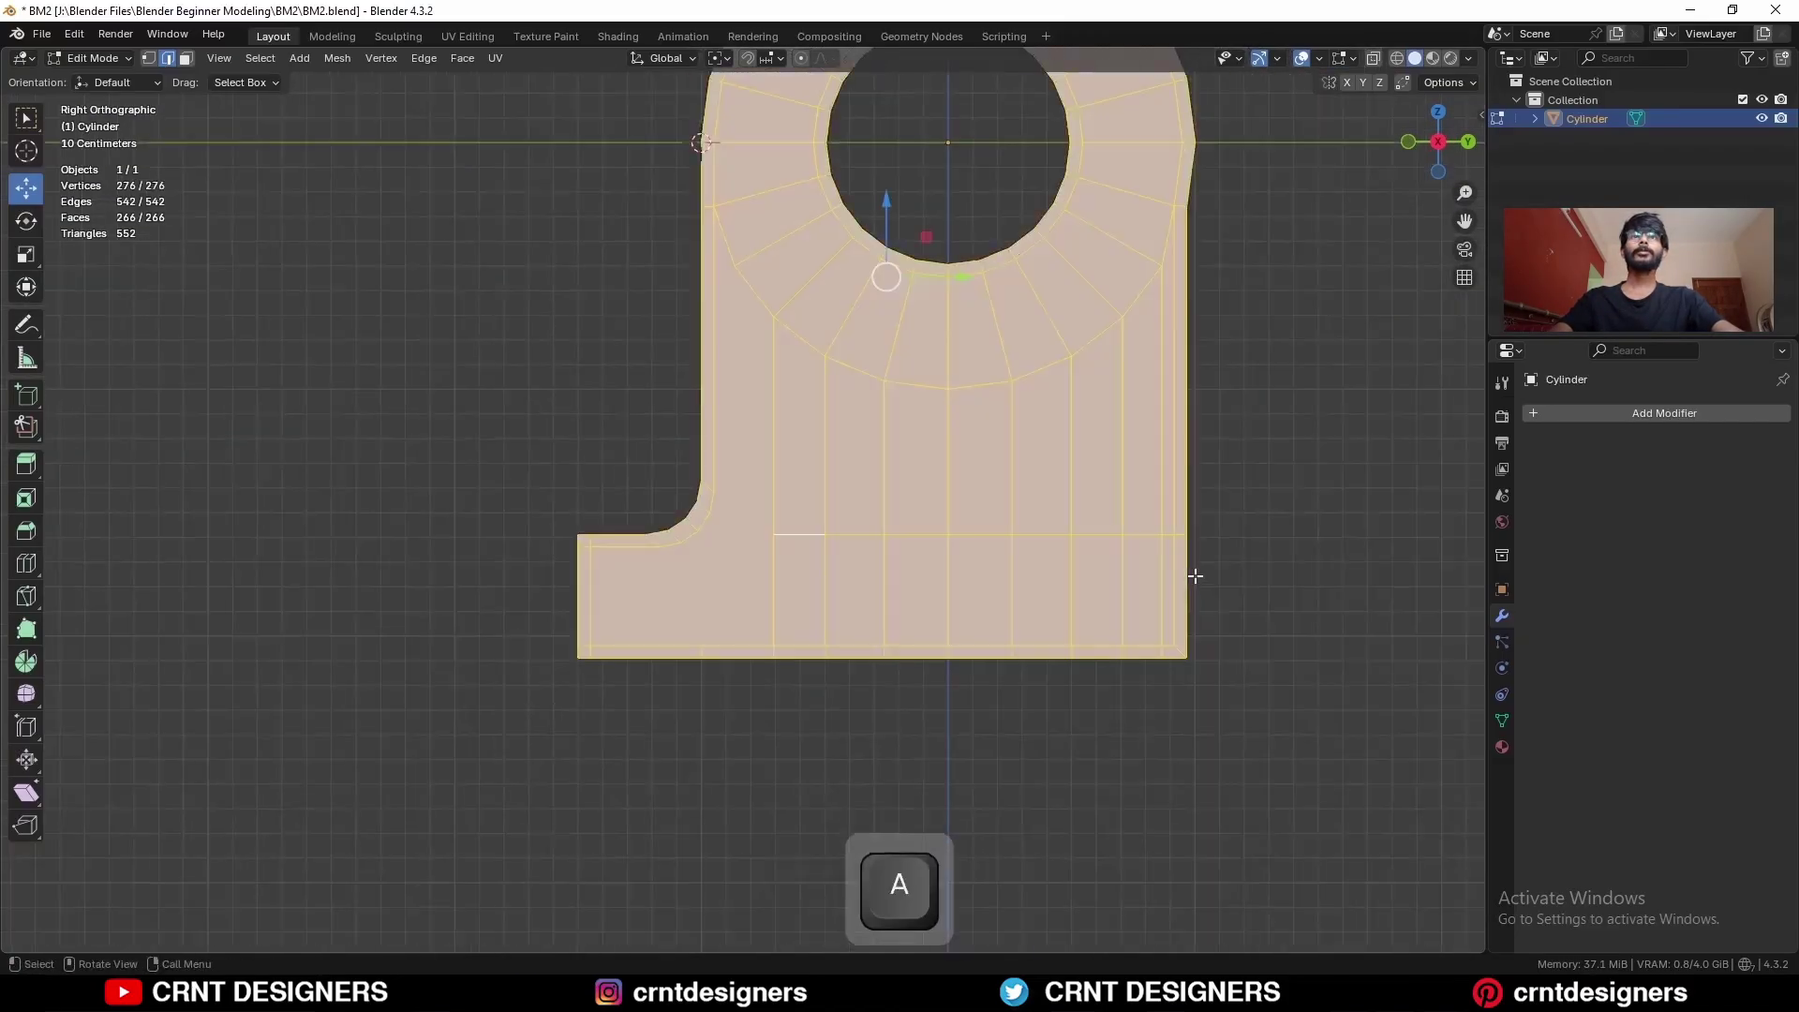
click(338, 58)
click(375, 331)
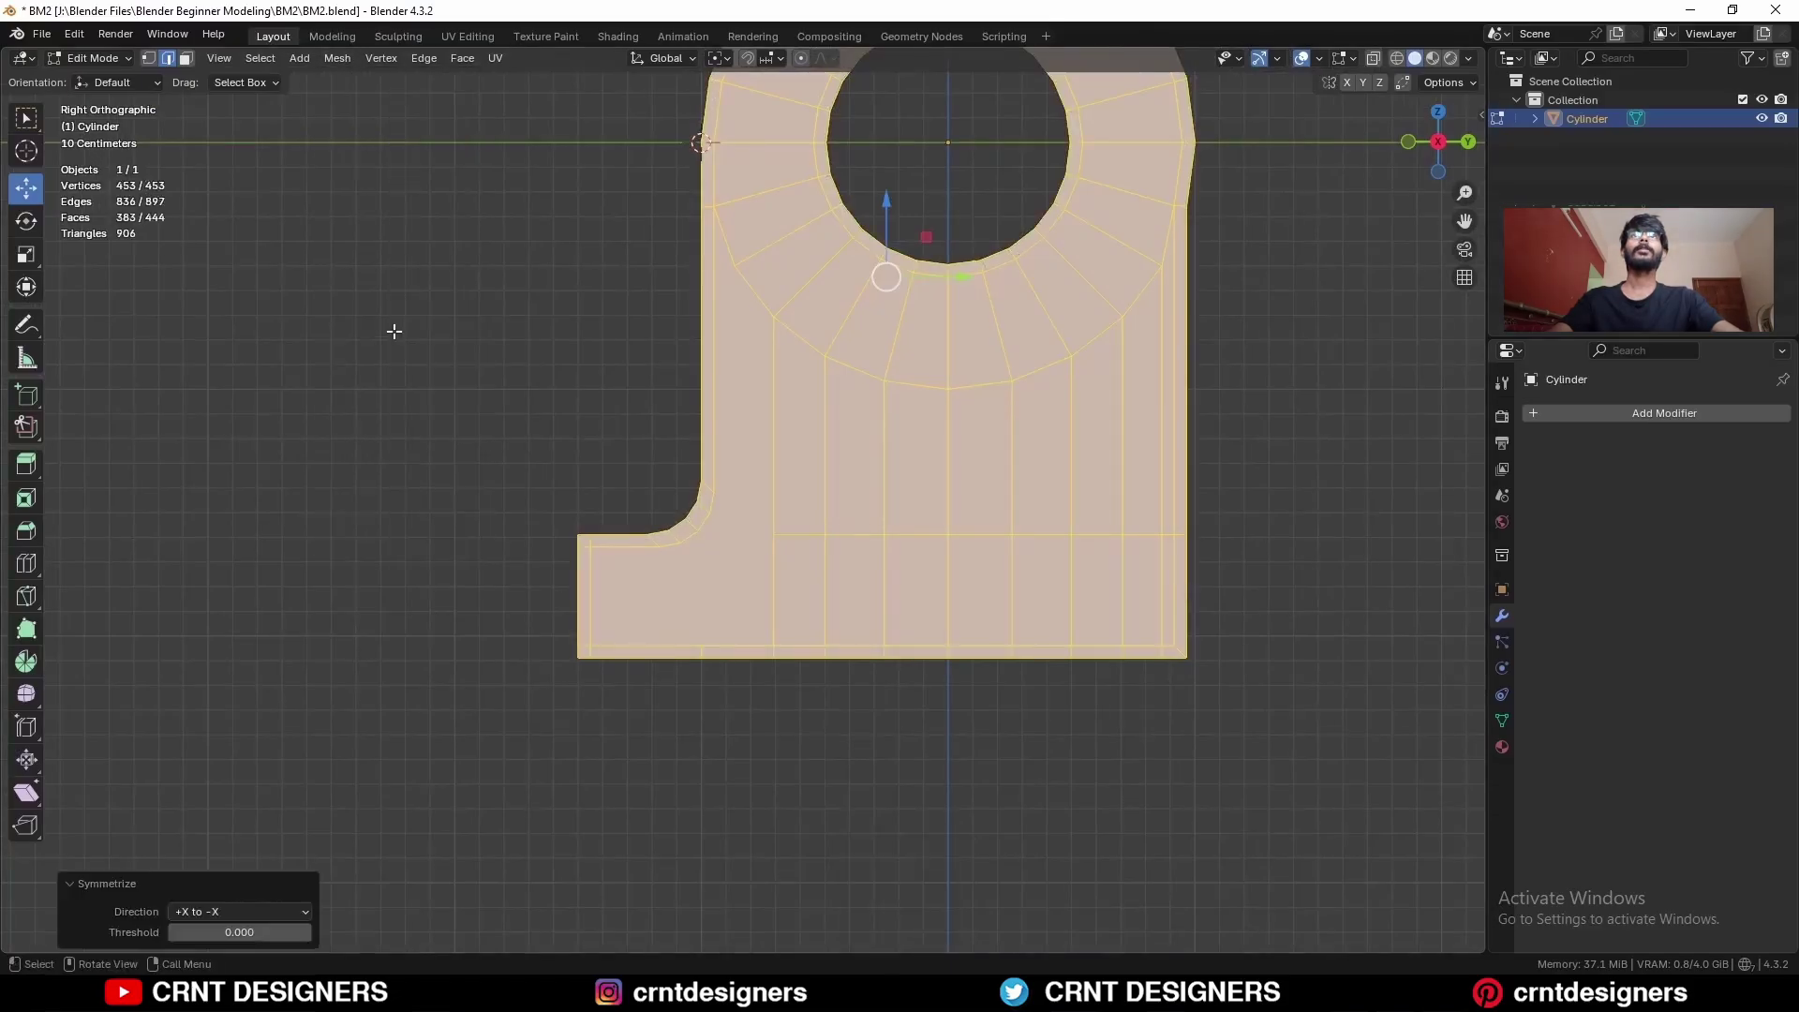
Step: Symmetrize the entire mesh from -Y to +Y so the foot is mirrored to the opposite side
shift+middle_drag(559, 482, 547, 518)
key(a)
click(329, 58)
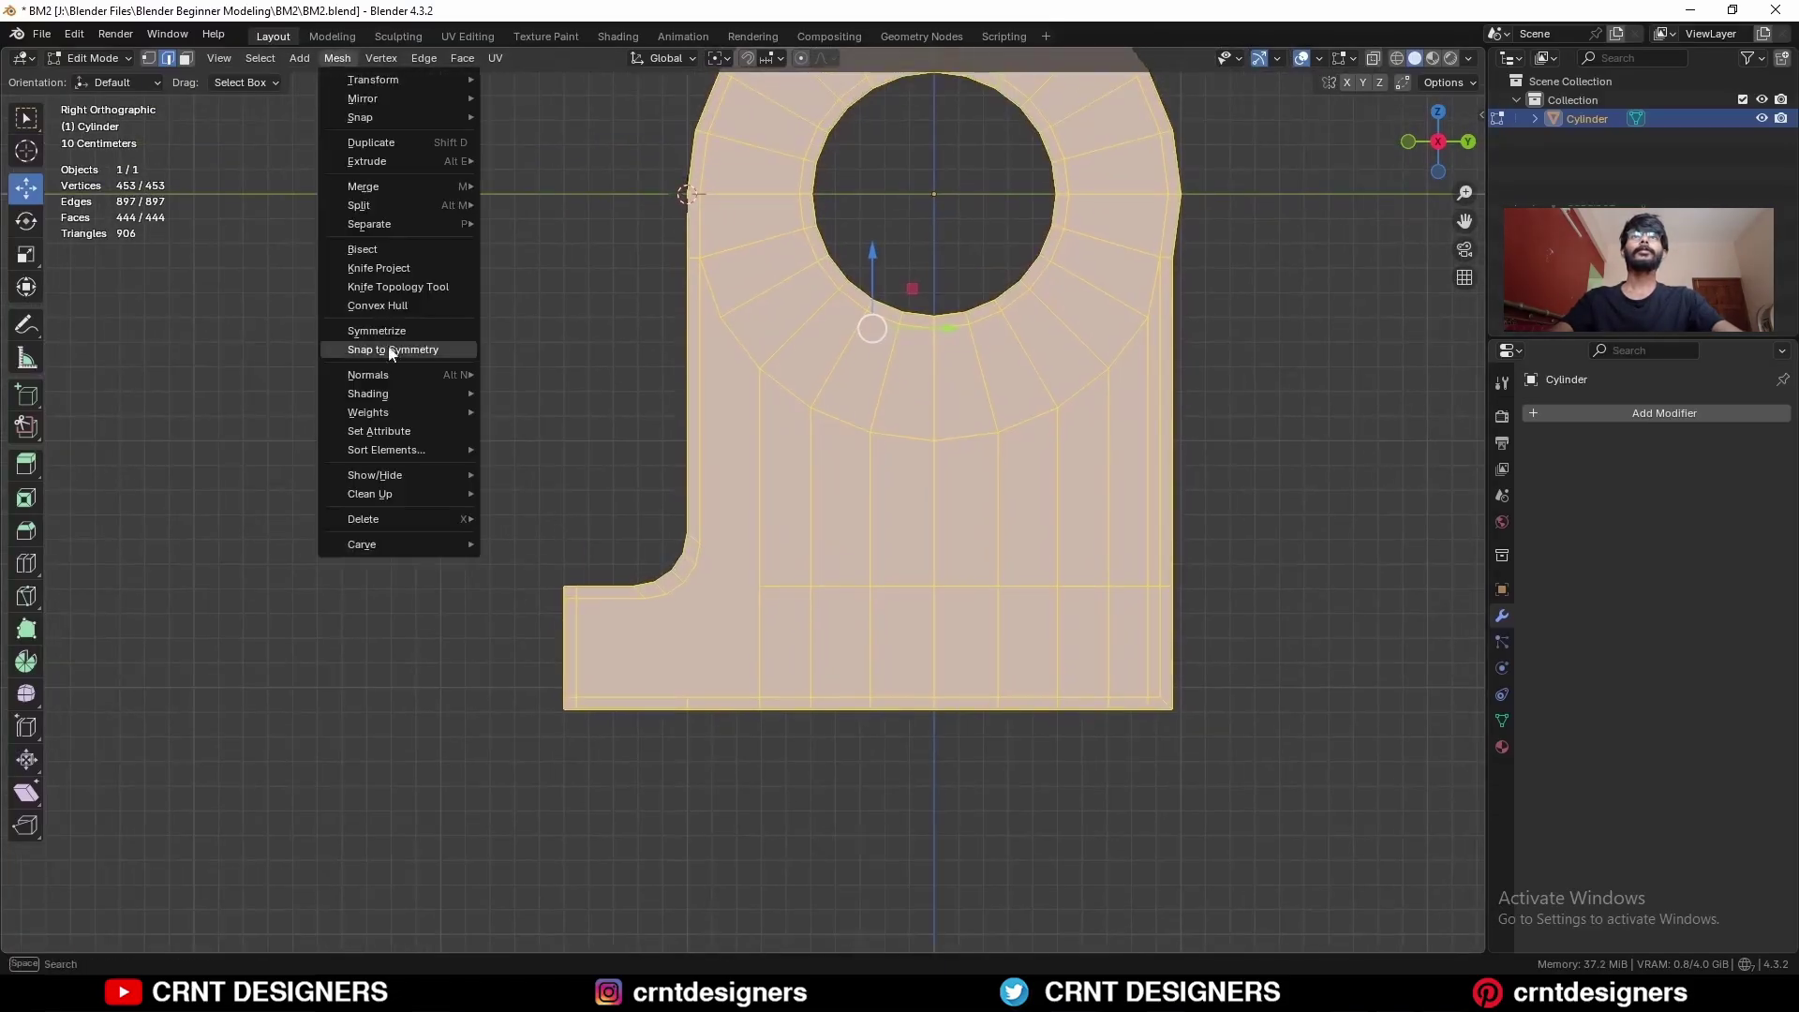
click(384, 345)
click(267, 909)
click(257, 828)
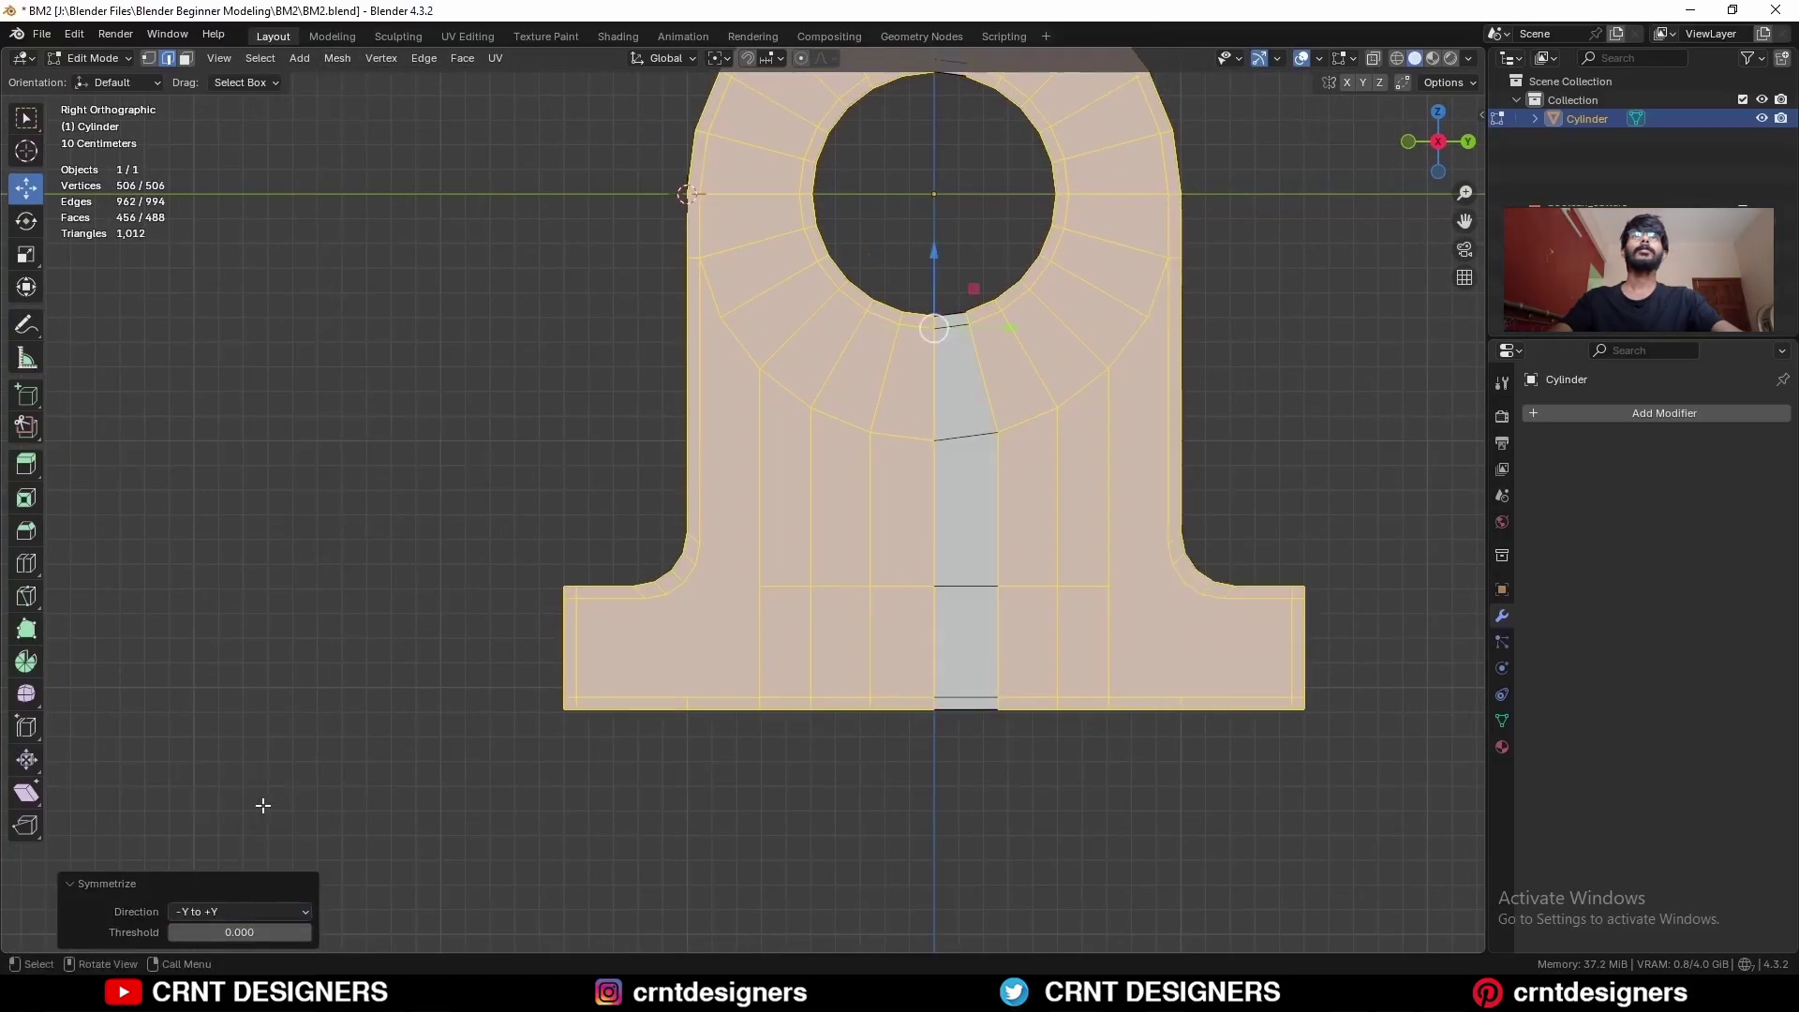
Step: Knife-cut from the rounded corner's middle inner vertex across to the nearest body column and down to the base's lower edge line
key(alt+a)
shift+middle_drag(666, 616, 615, 563)
key(1)
click(27, 596)
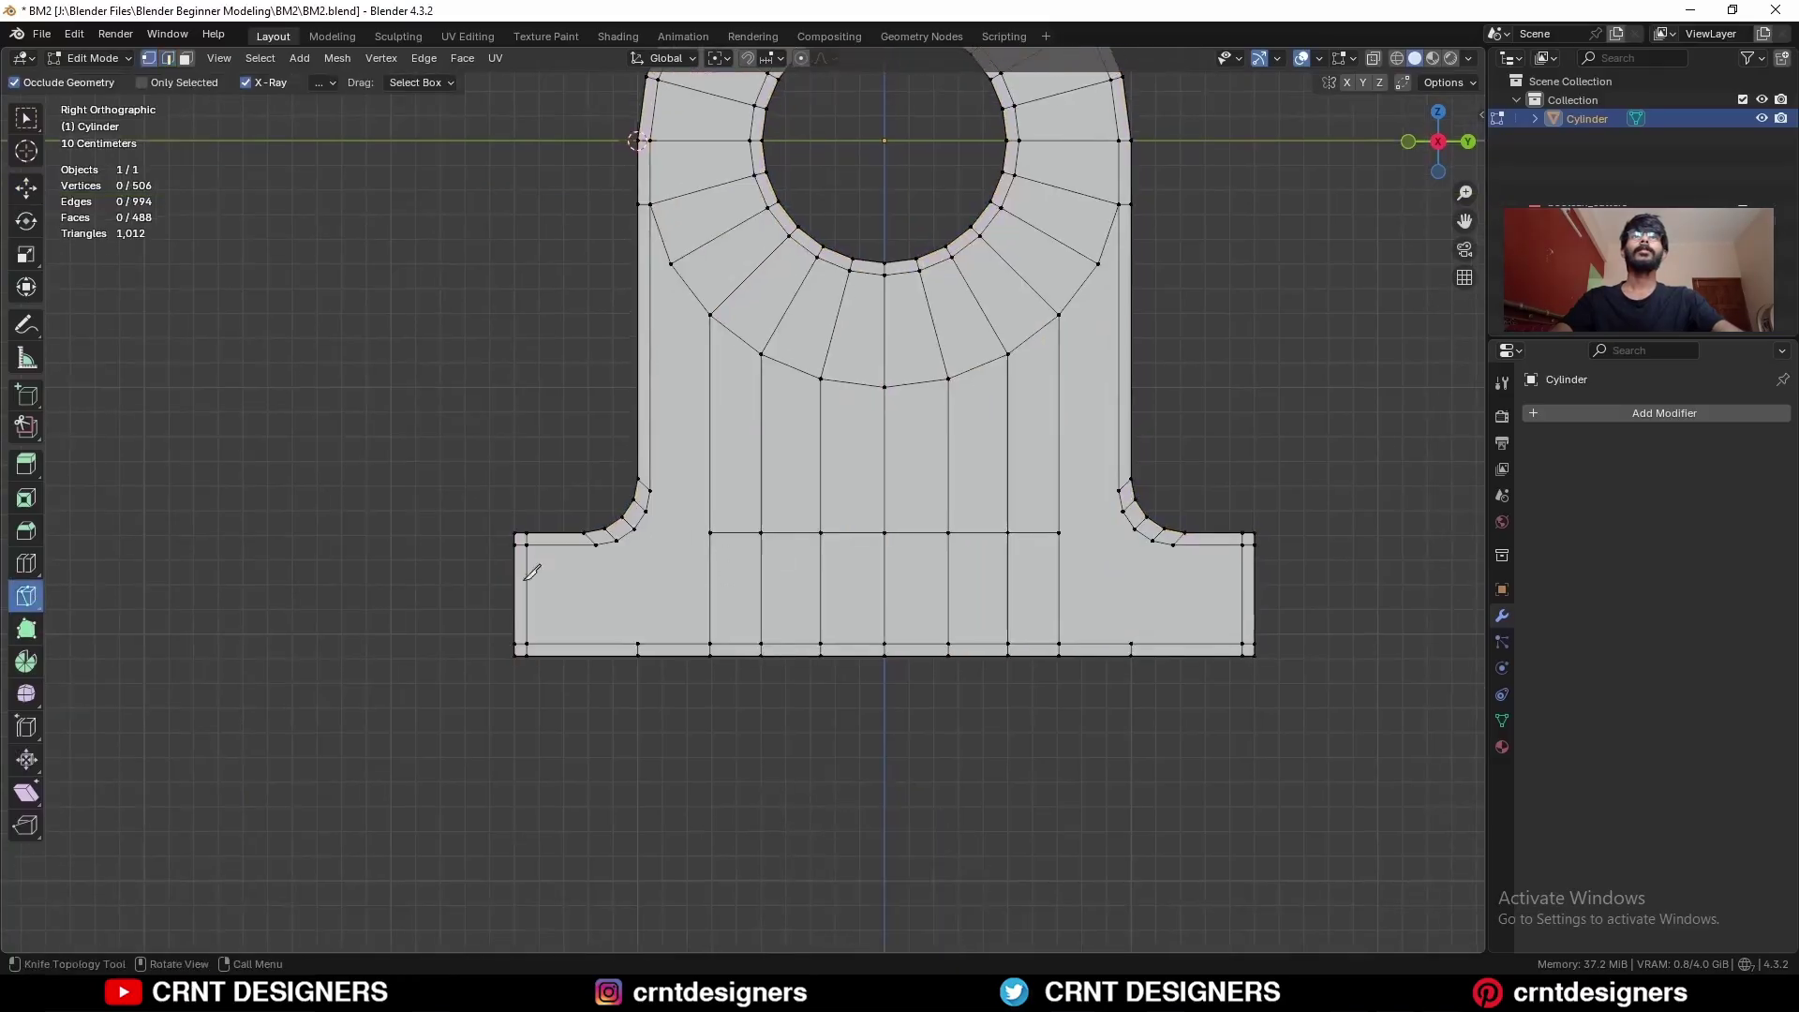
click(634, 528)
click(710, 532)
key(space)
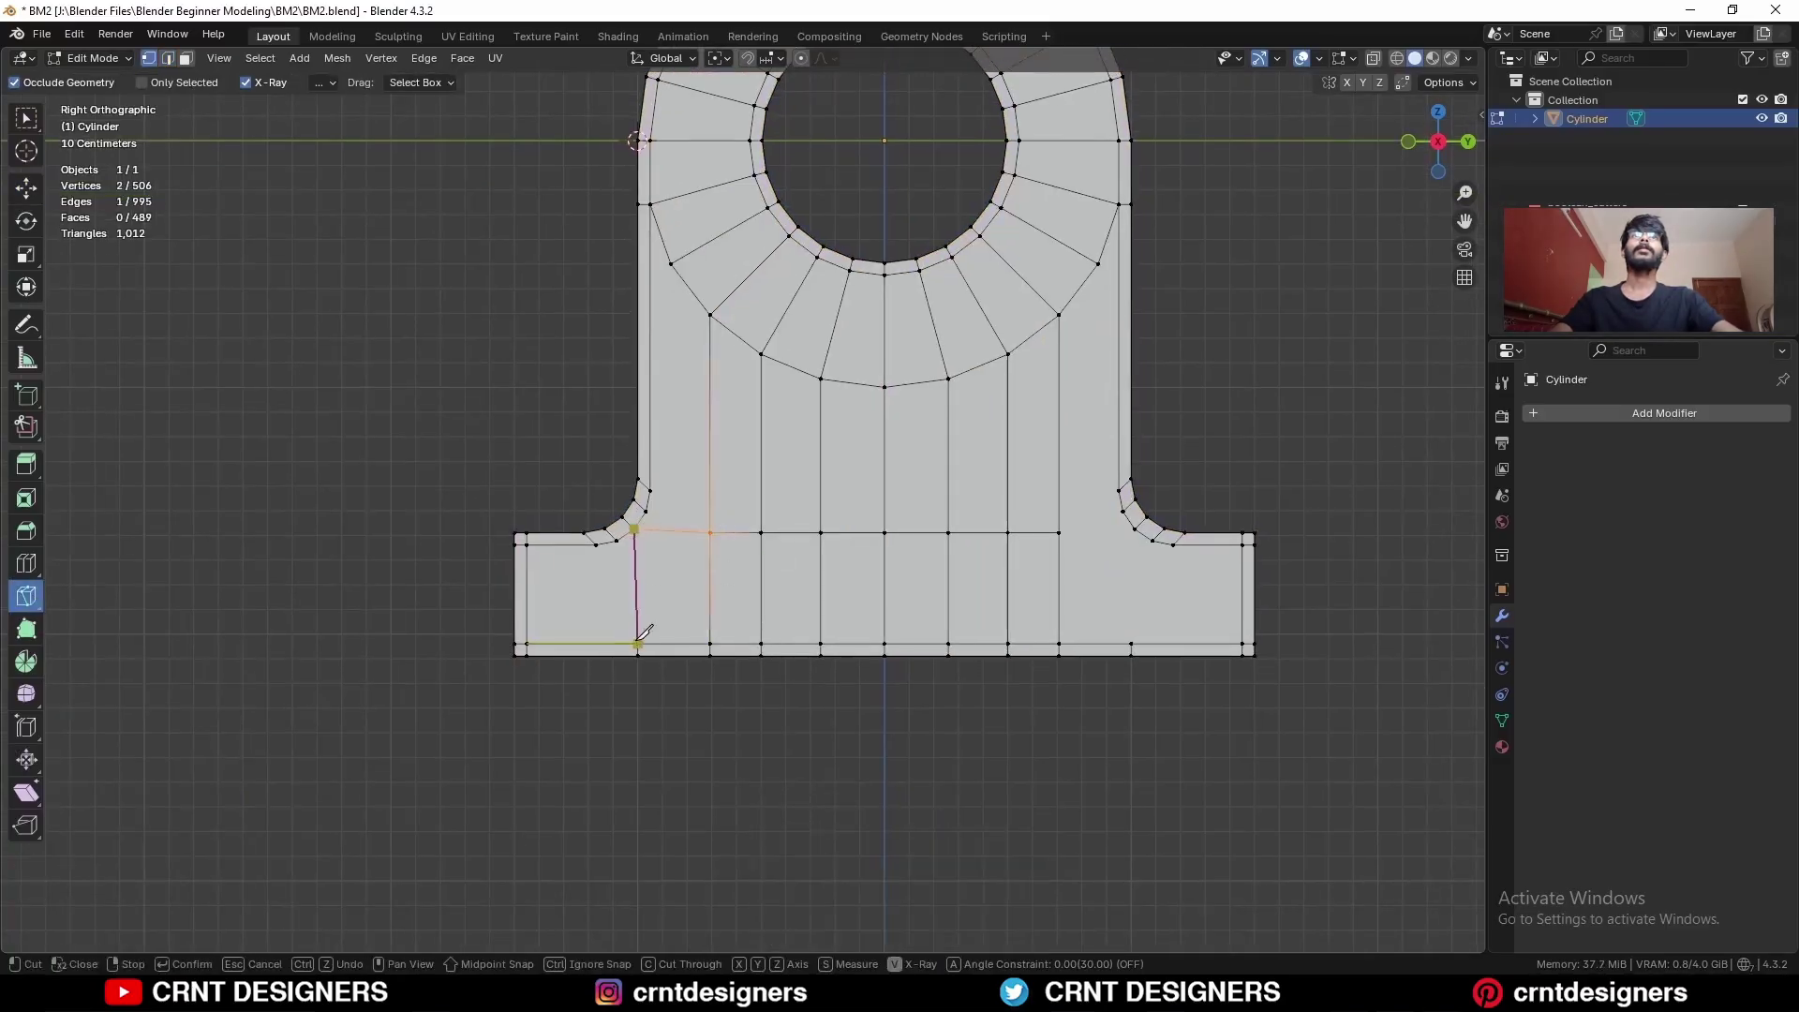
click(638, 643)
key(space)
Step: Knife-cut two vertical cut-through lines from the rounded corner's foot-side vertices down through the bottom of the foot
ctrl+middle_drag(656, 609, 678, 506)
click(511, 570)
key(c)
key(z)
click(506, 768)
key(space)
click(544, 564)
key(c)
key(z)
click(544, 784)
key(space)
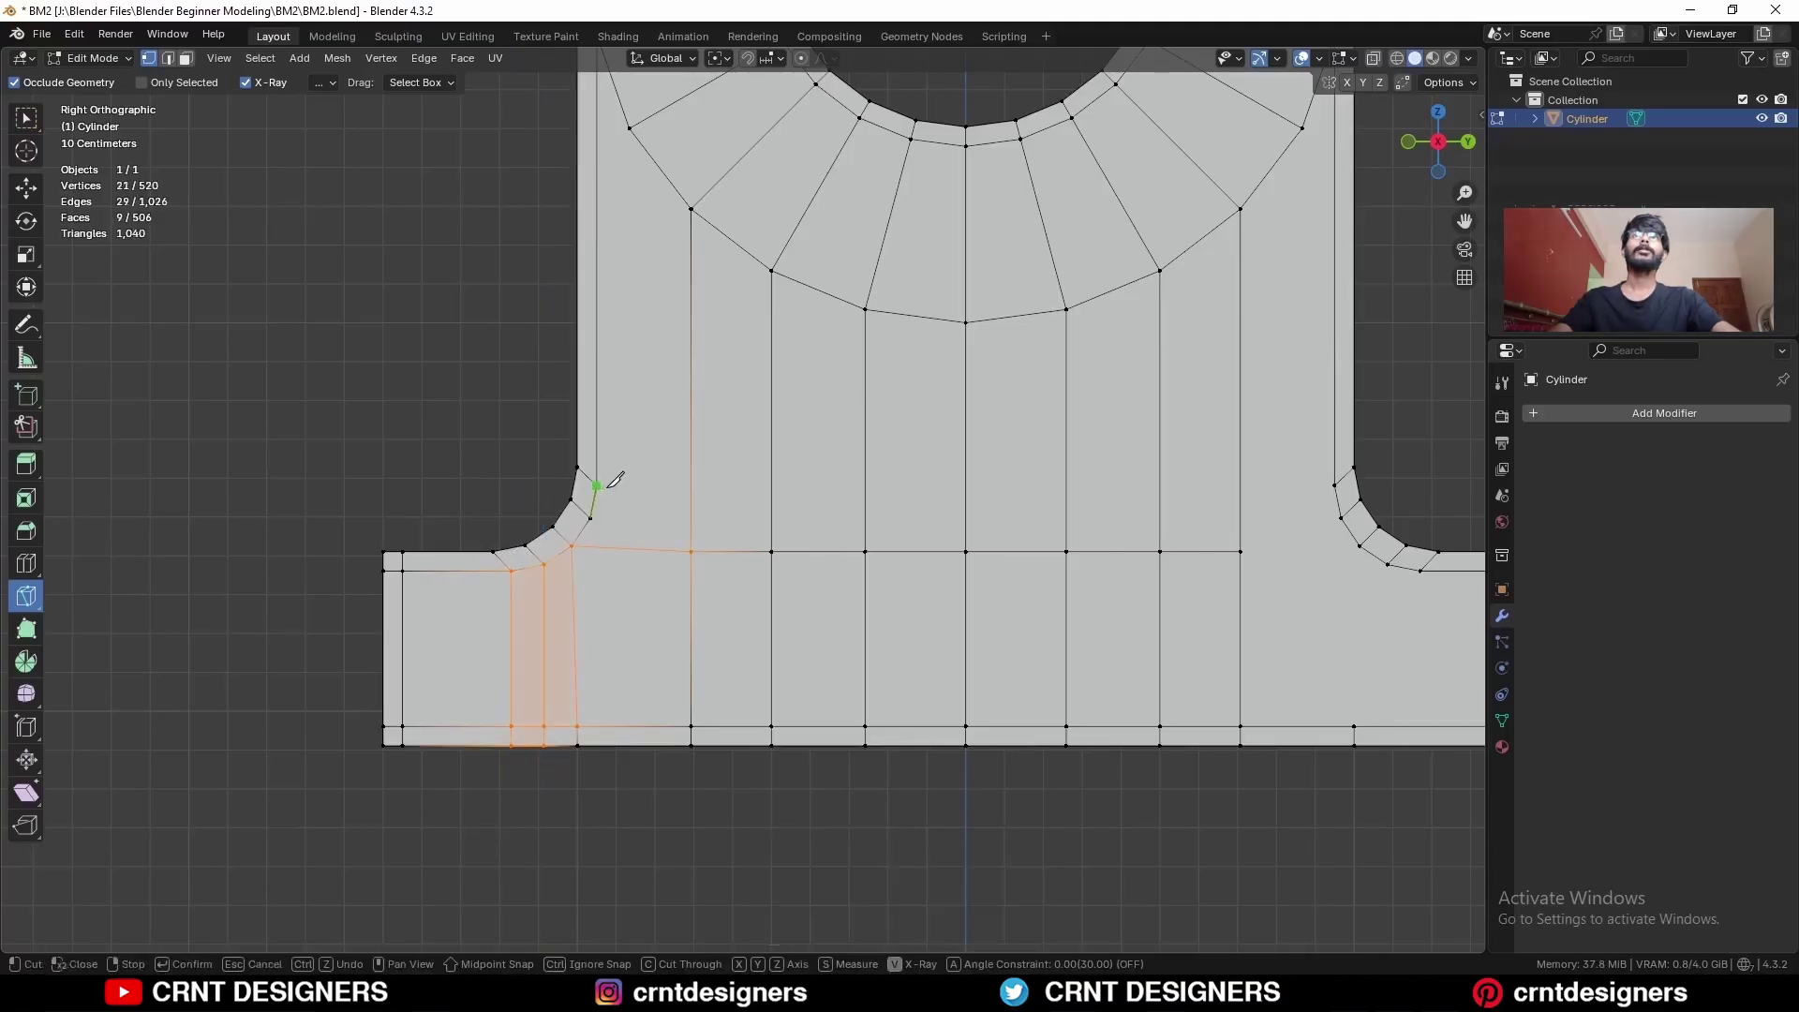
Step: Knife-cut two horizontal cut-through lines along Y from the rounded corner's upper vertices to the body's center line
click(595, 485)
key(c)
key(y)
click(966, 485)
key(space)
click(590, 518)
key(c)
click(966, 518)
key(space)
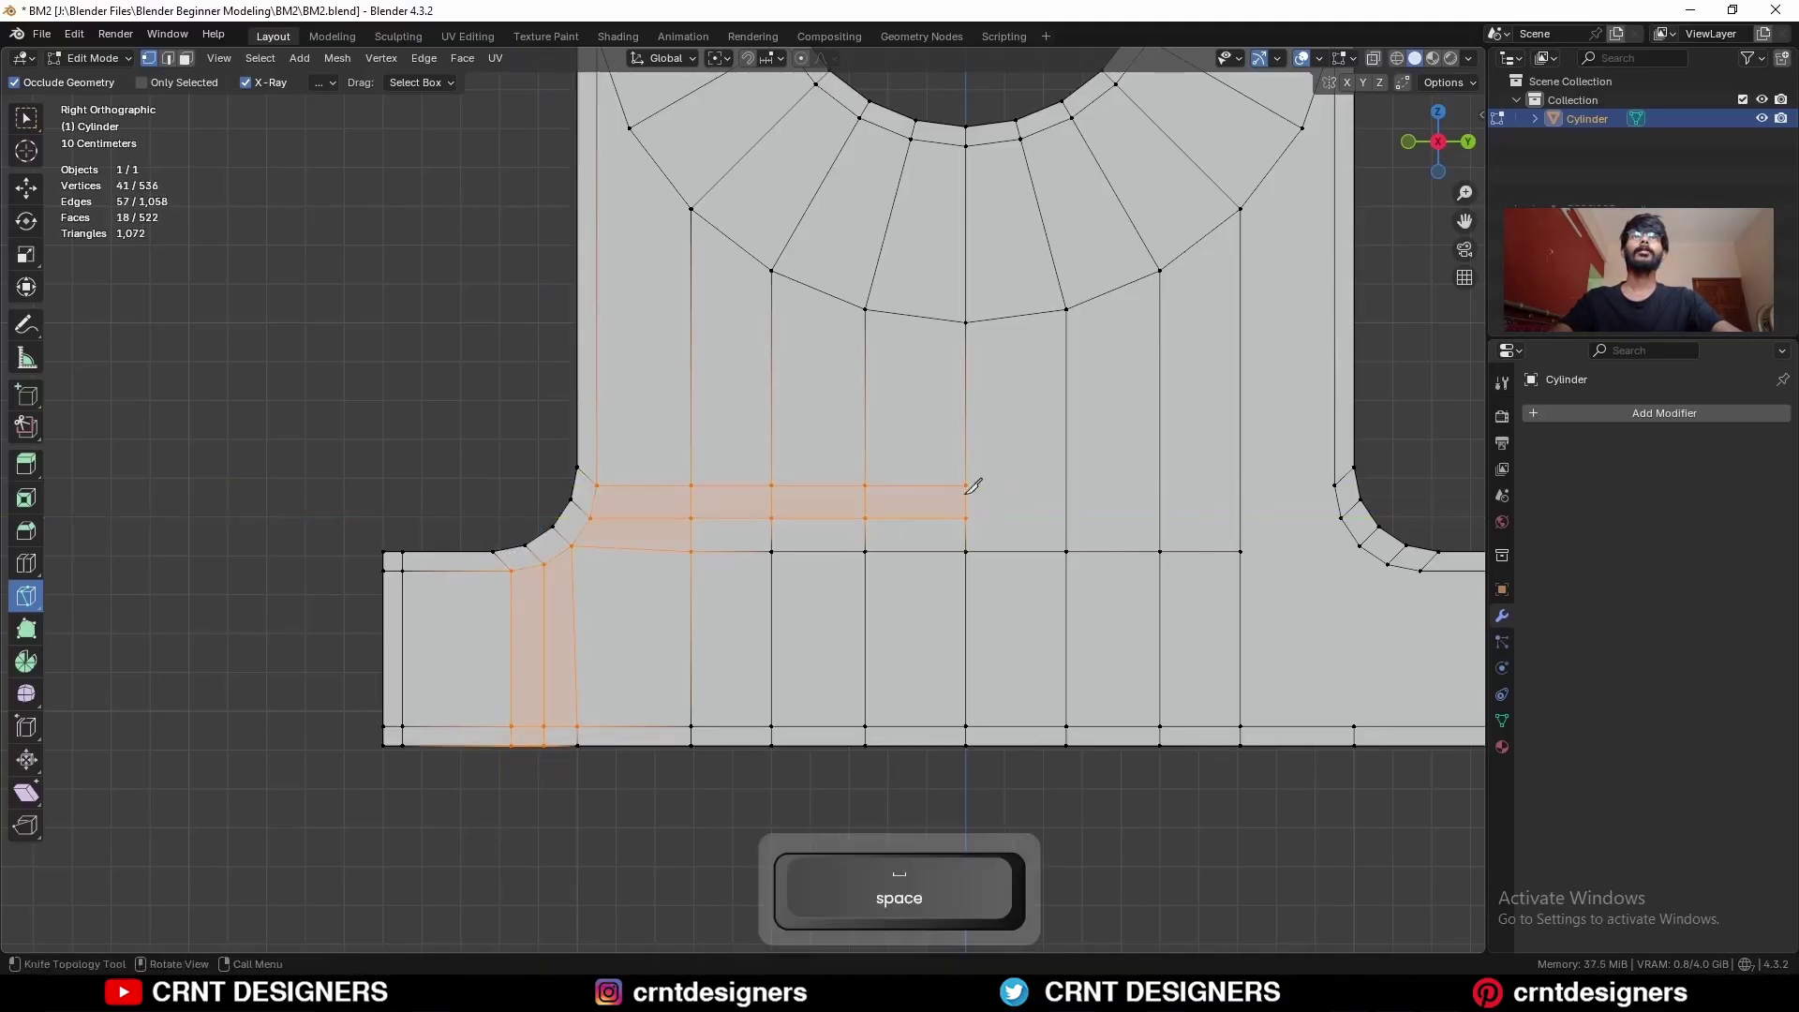
Step: Knife-cut a horizontal cut-through line from the ring's lower outer vertex out past the body's side edge
shift+middle_drag(957, 469, 944, 585)
ctrl+middle_drag(944, 585, 820, 607)
mouse_move(634, 625)
shift+middle_down()
mouse_move(630, 537)
mouse_move(641, 607)
shift+middle_up()
click(699, 370)
key(c)
key(x)
click(488, 353)
key(space)
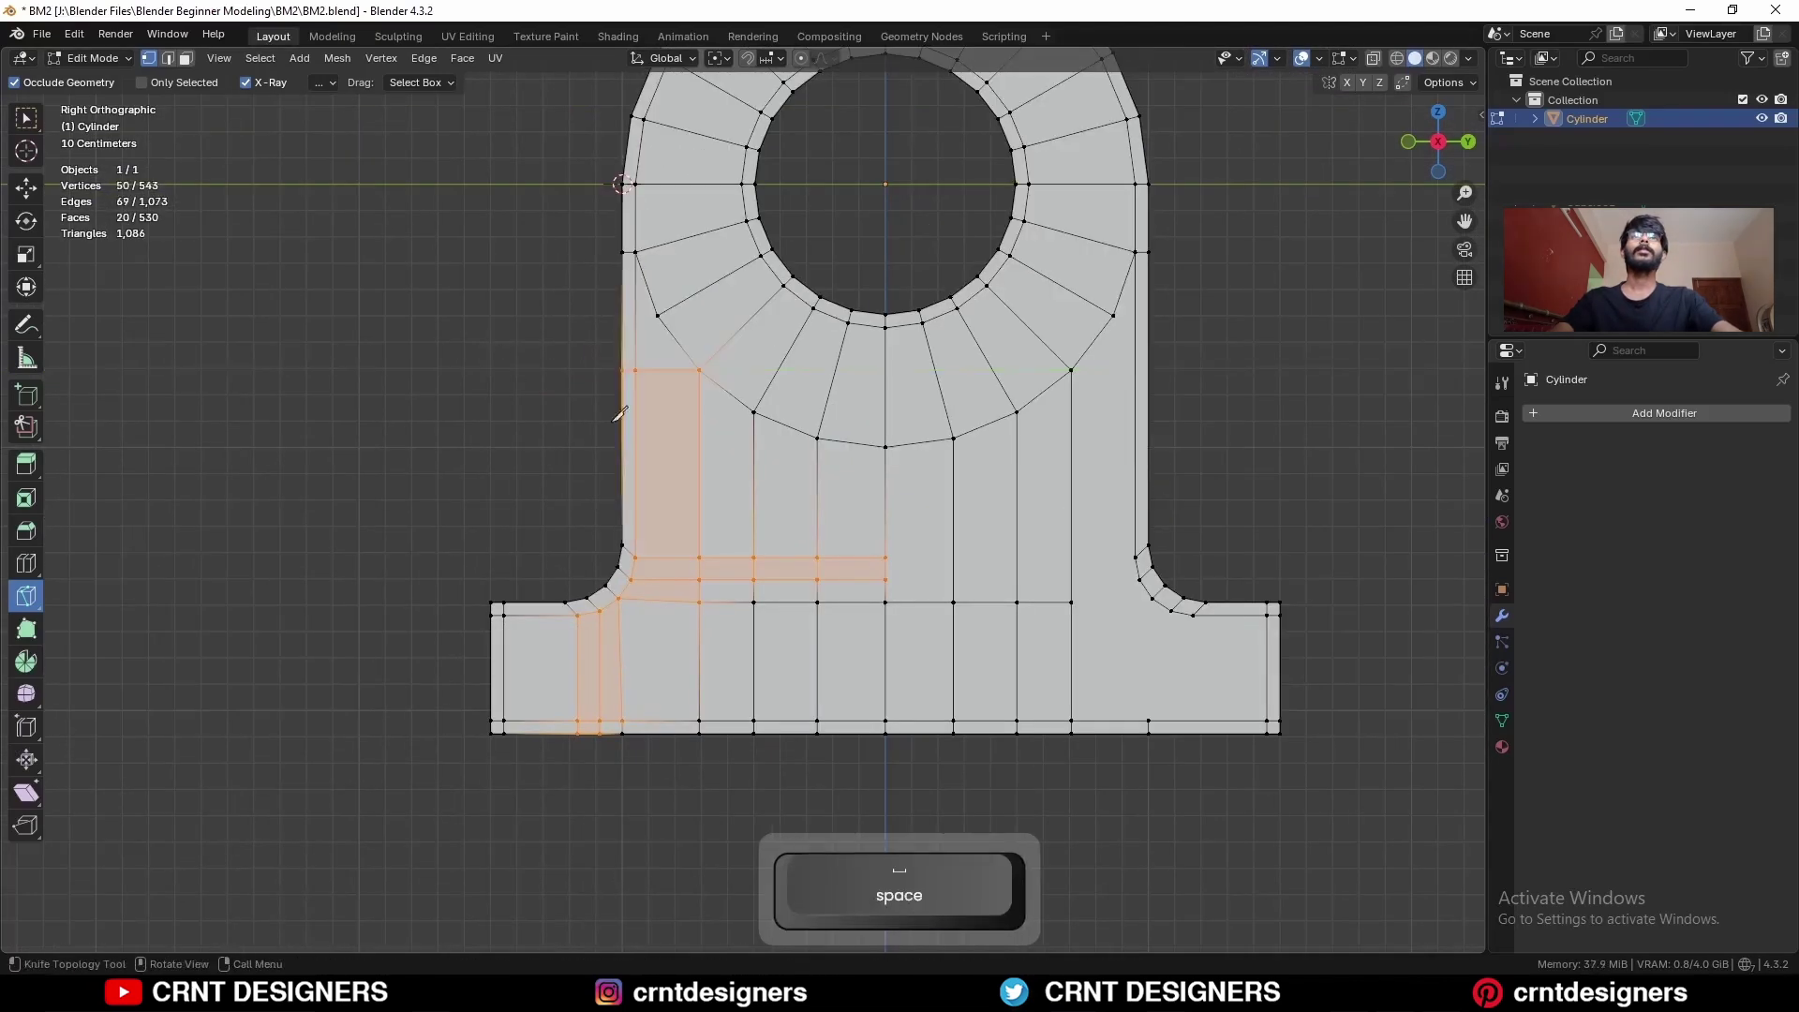
Step: Add two centered loop cuts across the body columns below the ring and one across the foot
key(ctrl+r)
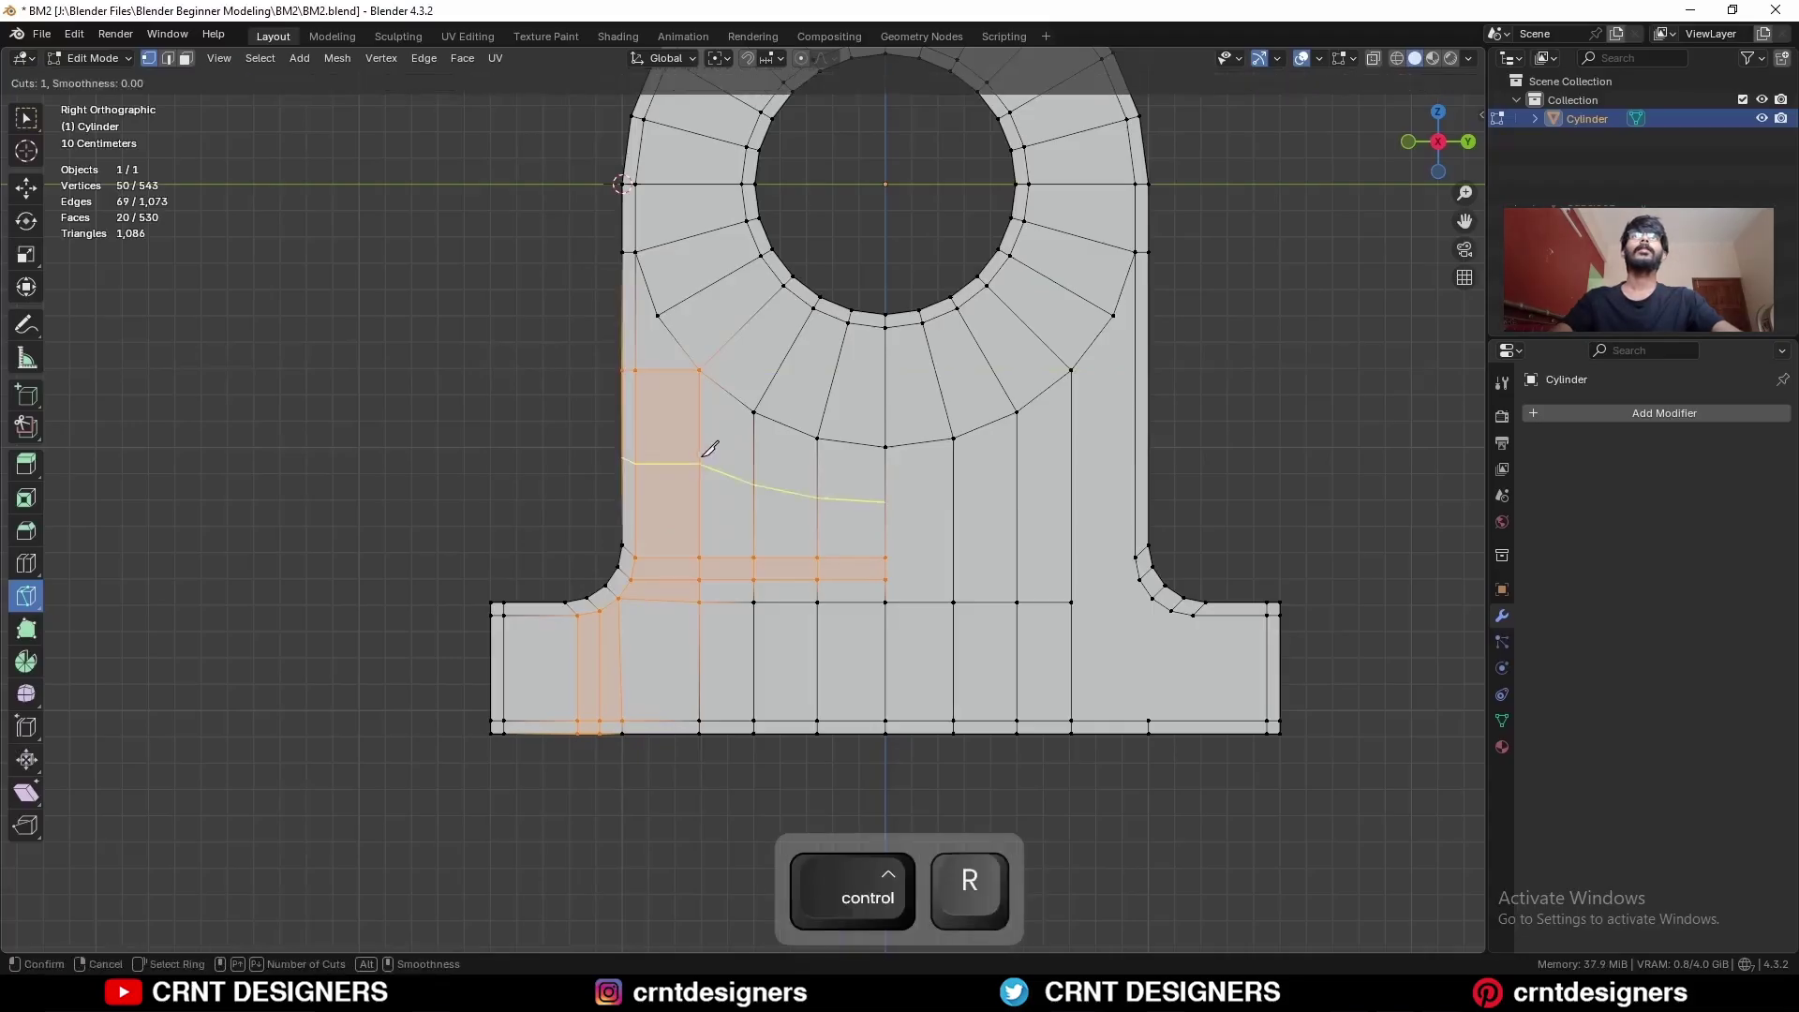
click(693, 464)
right_click(675, 441)
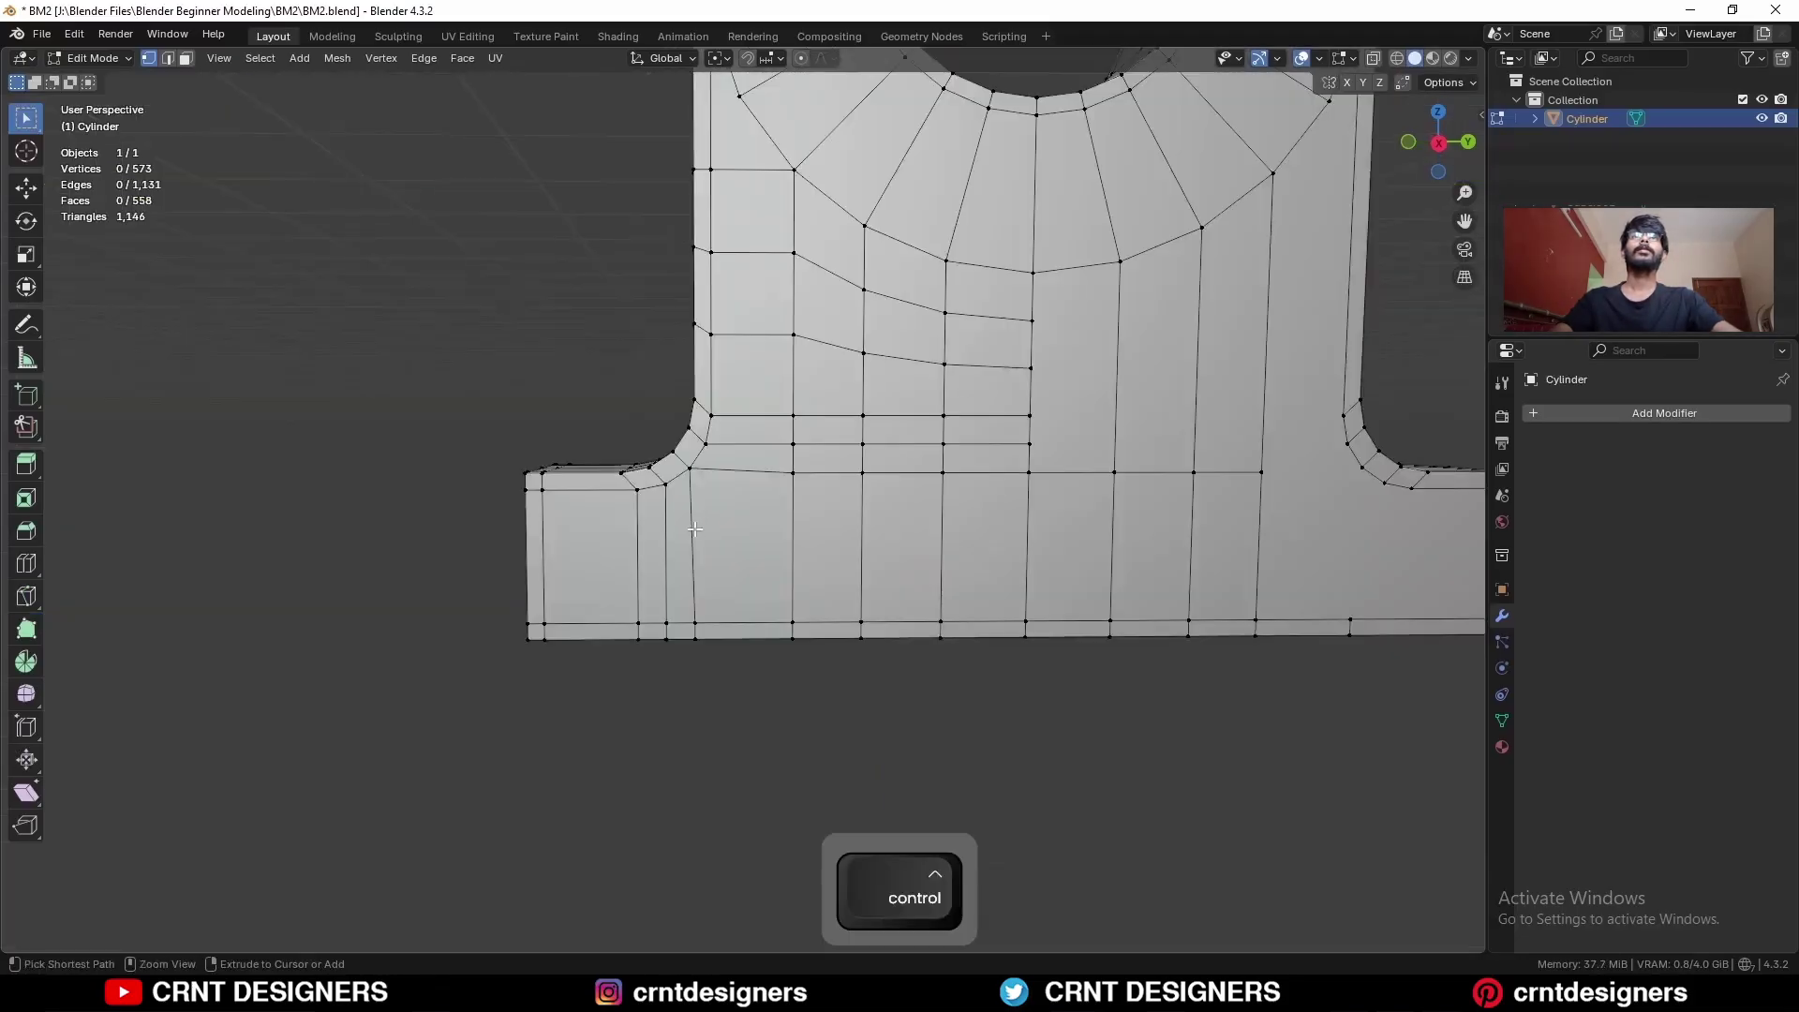
key(ctrl+r)
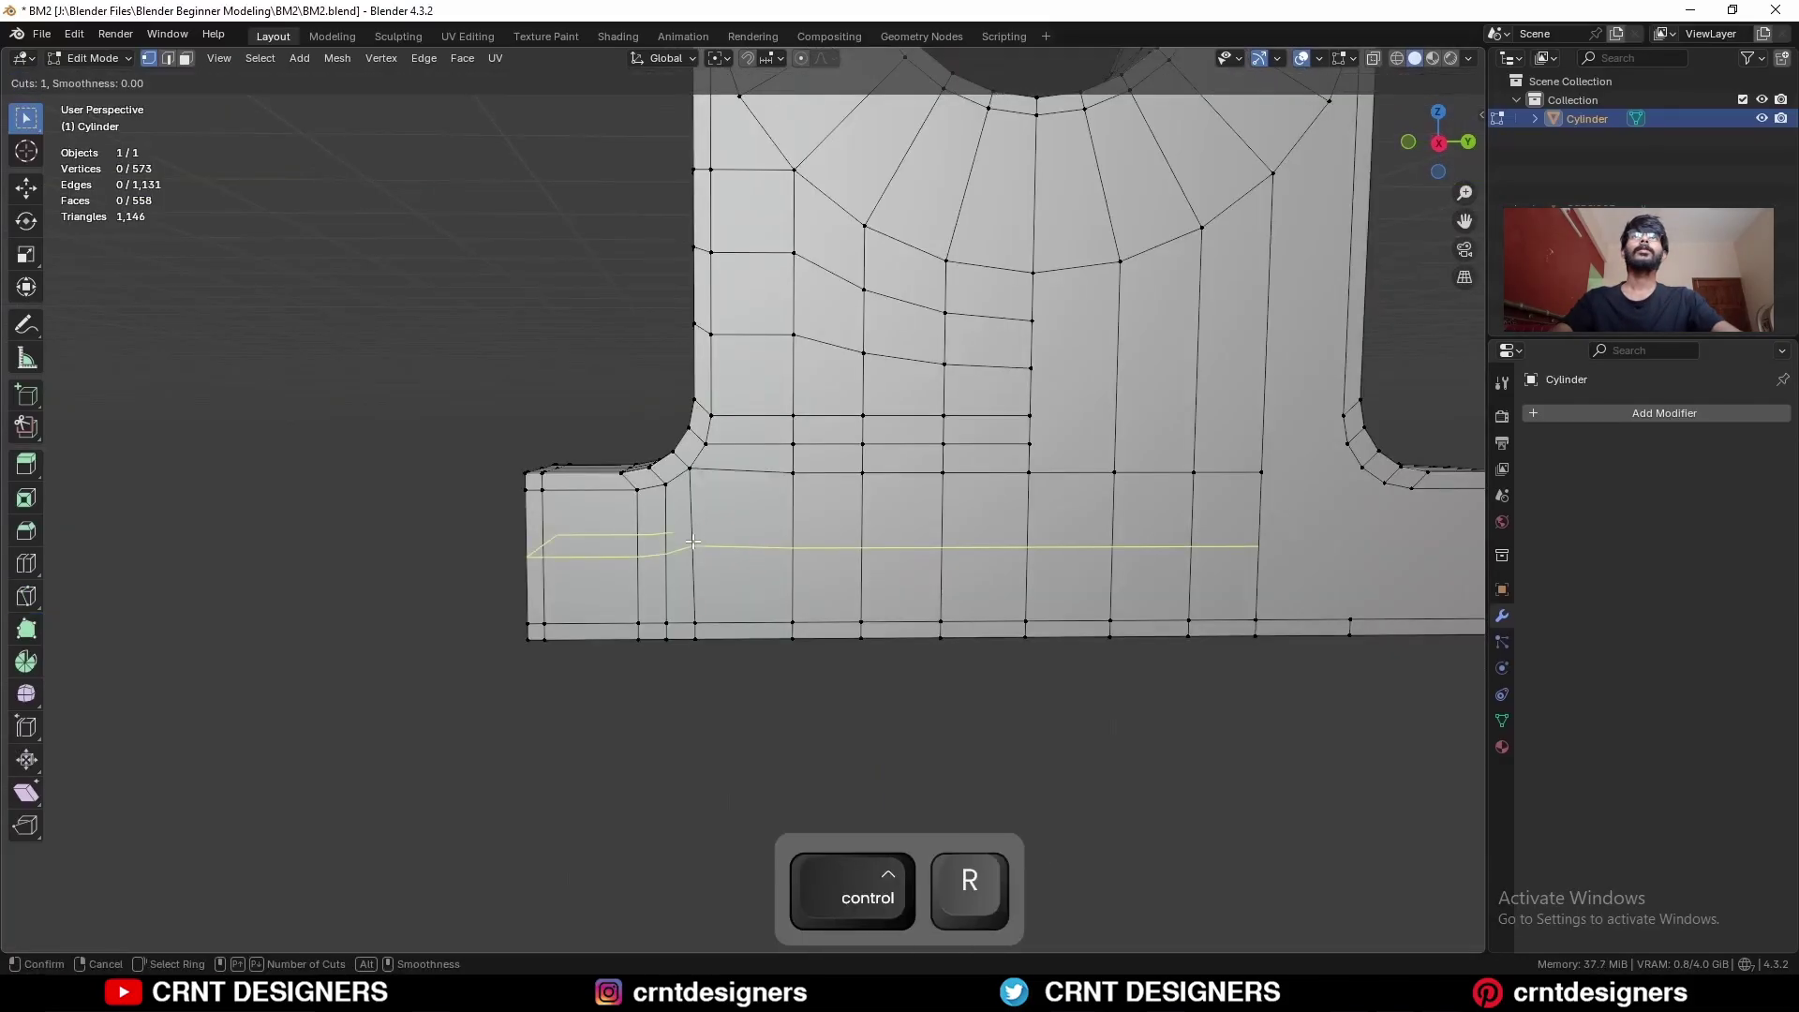
click(653, 526)
right_click(653, 531)
Step: Merge the three adjacent foot vertices below the rounded corner into one, and the three column vertices beside it into another
ctrl+click(655, 585)
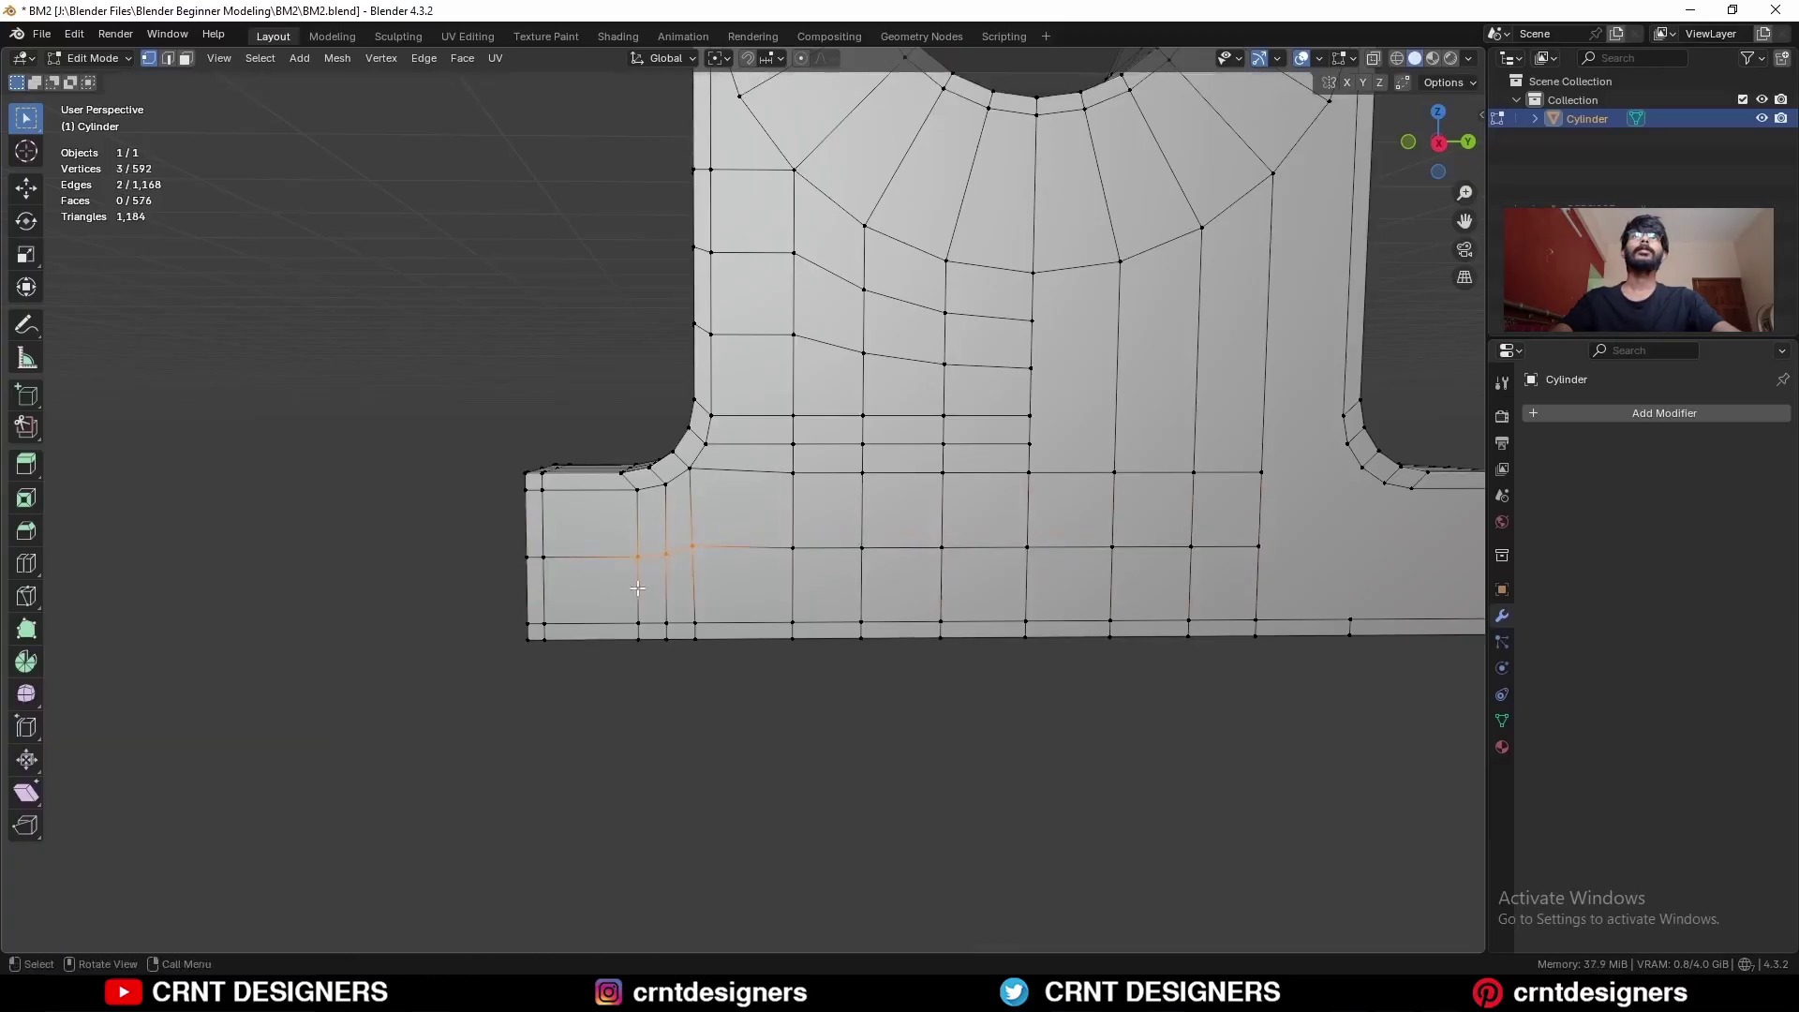
key(m)
click(688, 555)
drag(770, 398, 813, 489)
key(m)
click(784, 458)
Step: Dissolve the middle edges running from the rounded corner to the two merged vertices
key(2)
shift+click(680, 520)
key(ctrl+x)
scroll(683, 552, down, 1)
alt+shift+click(671, 577)
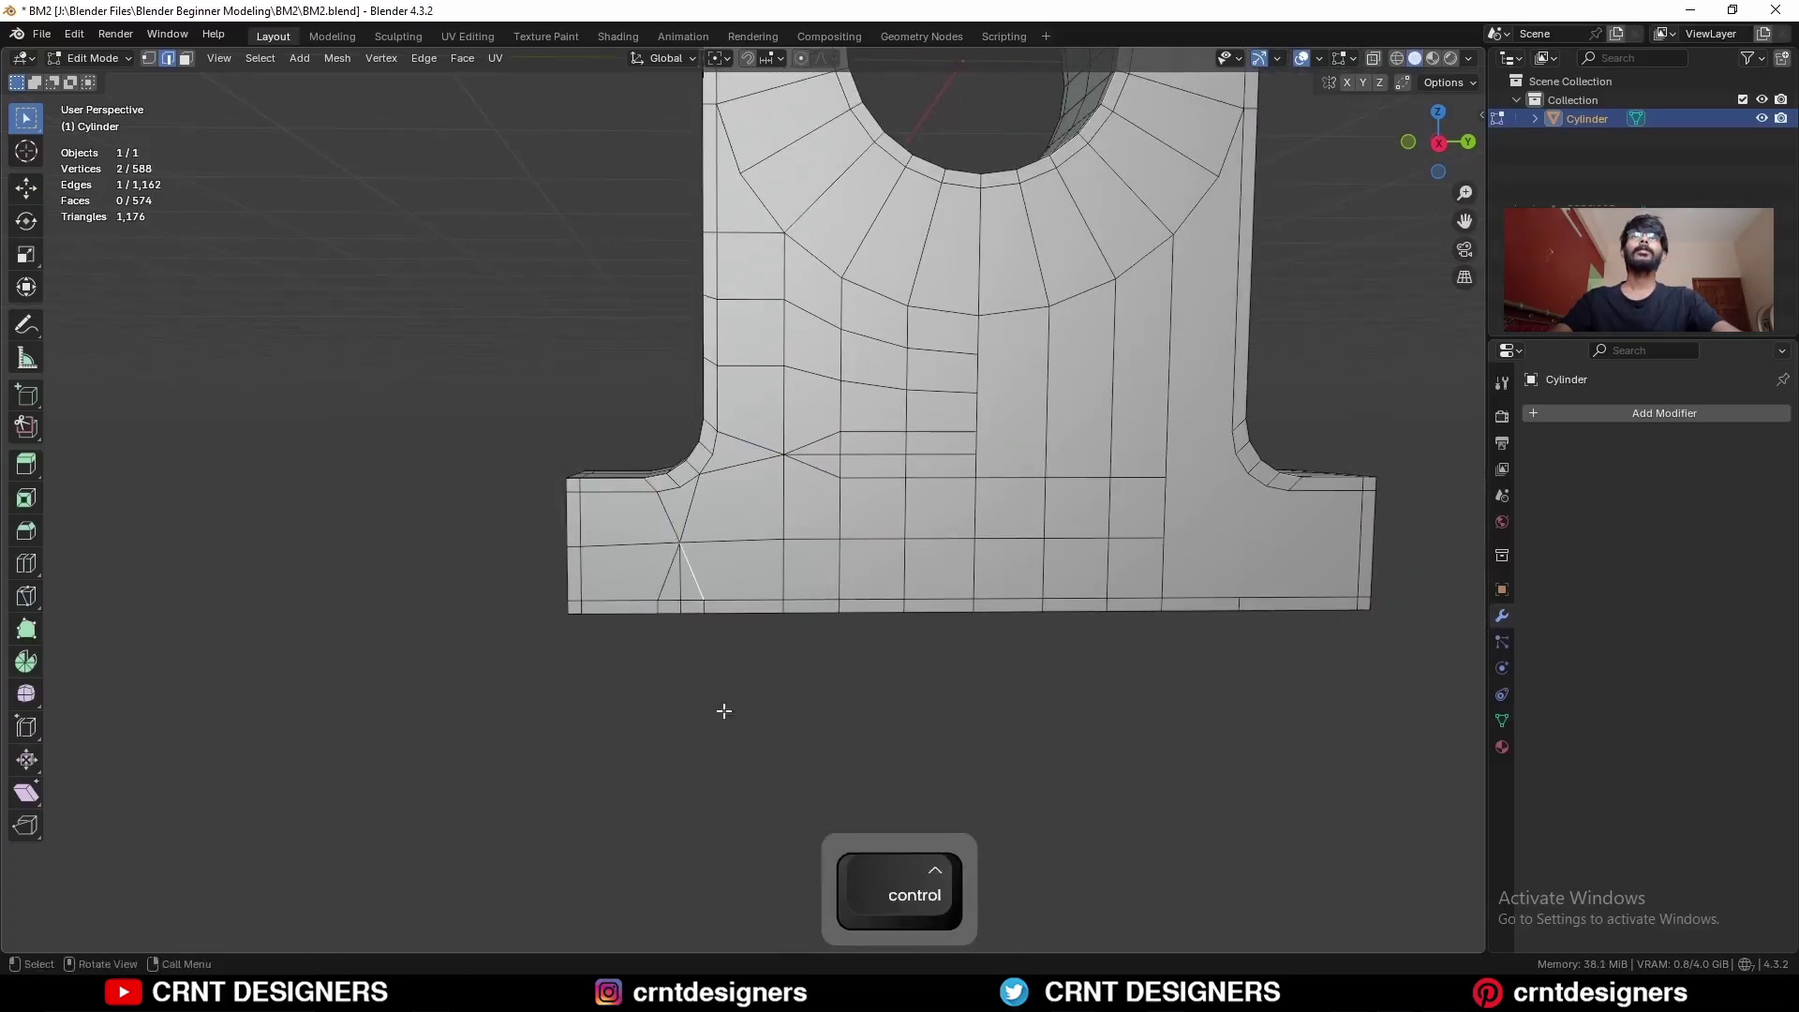
Step: Symmetrize the entire mesh again, using the +X to -X direction
shift+middle_drag(755, 525, 735, 655)
key(a)
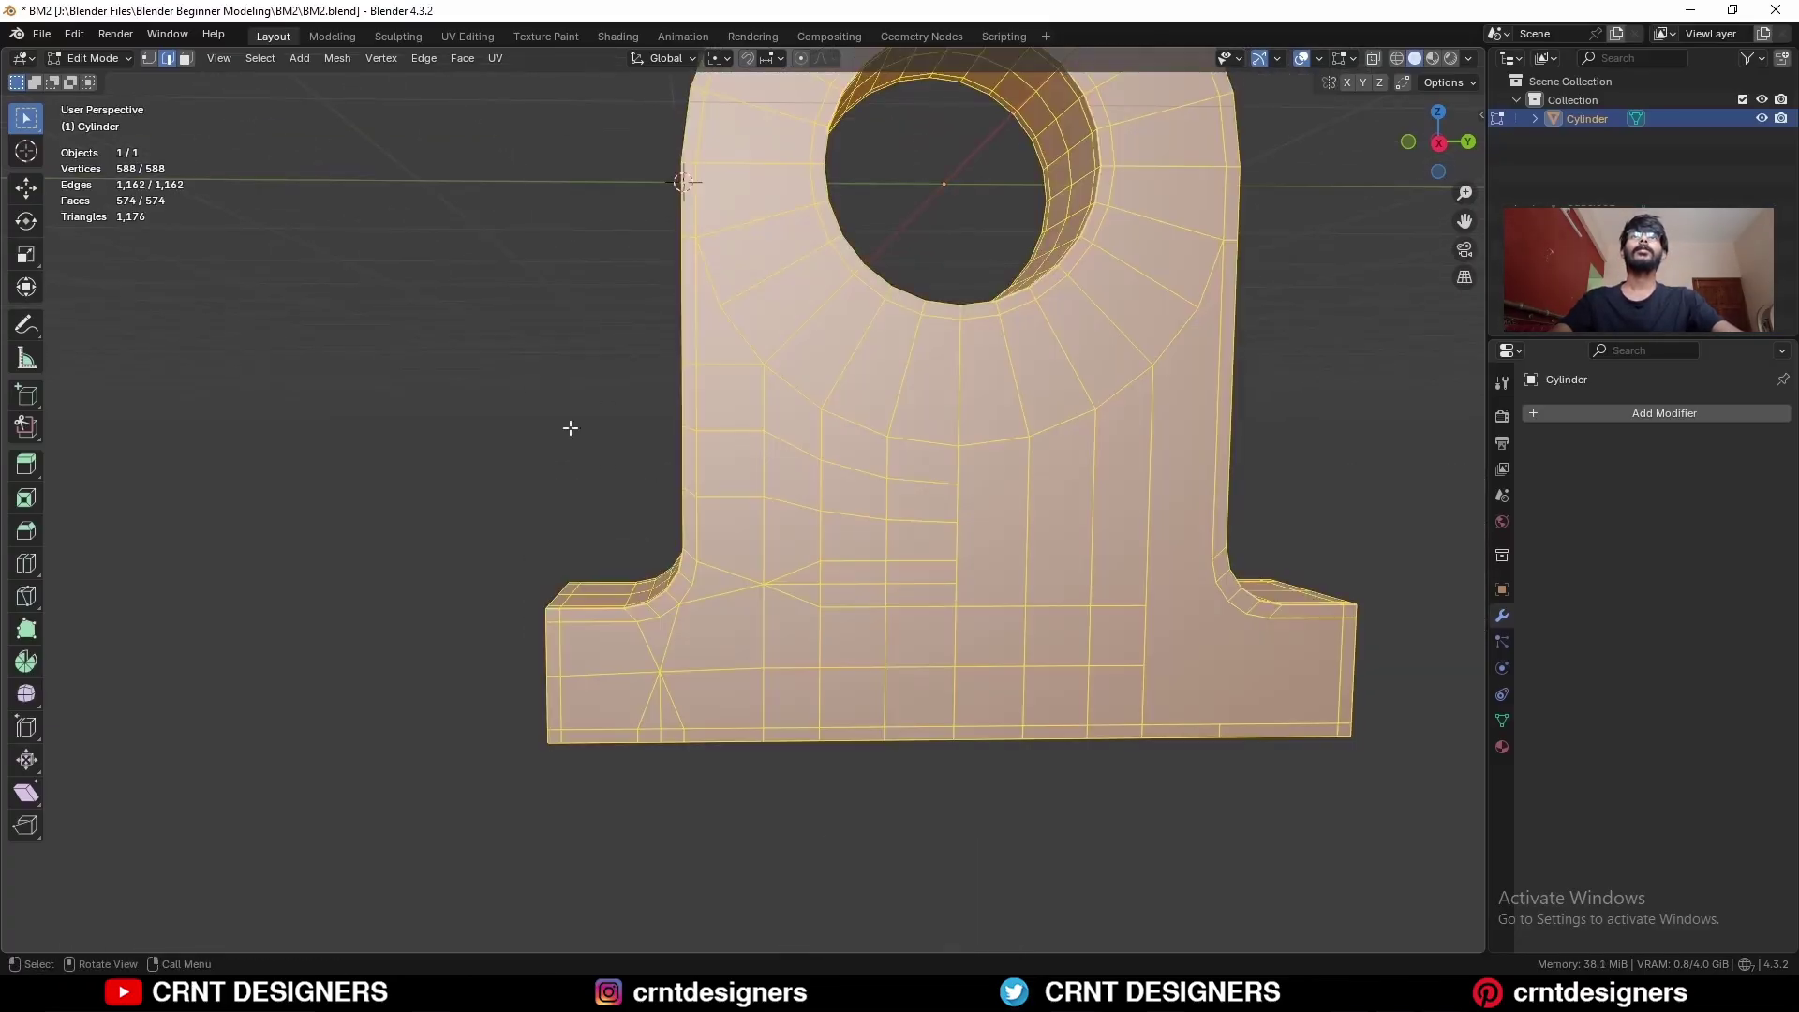
click(341, 62)
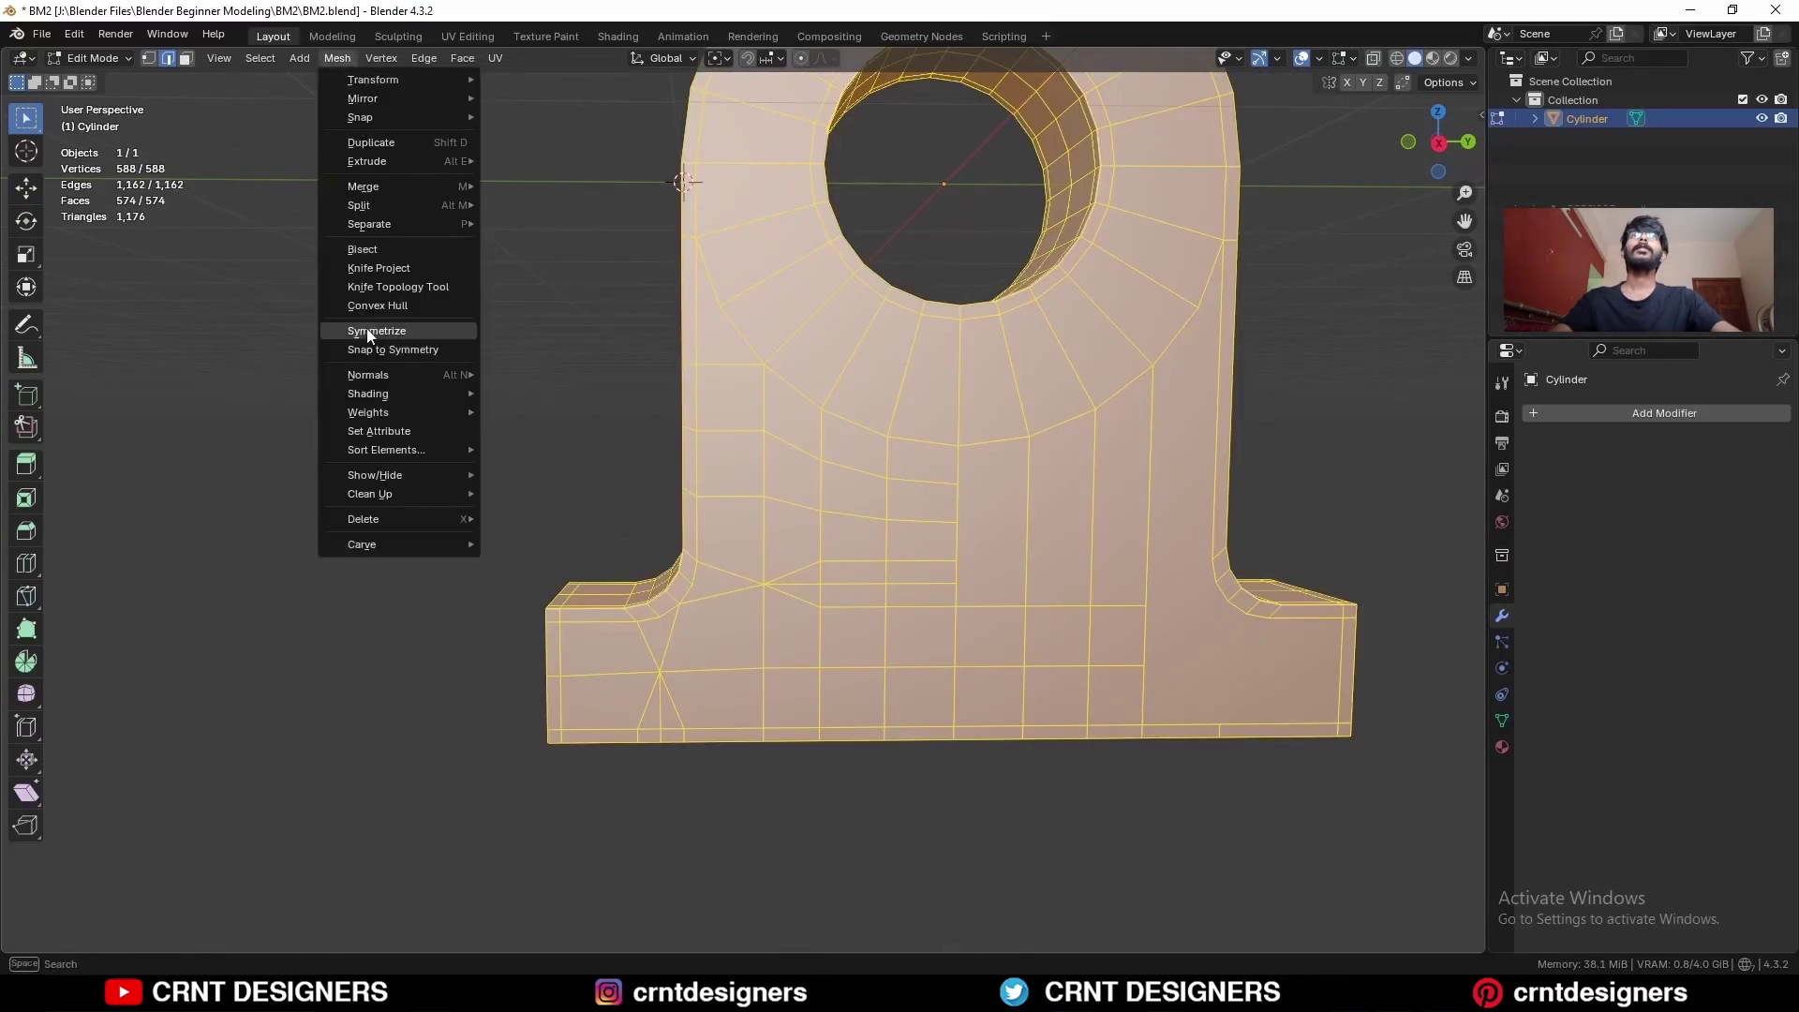
click(367, 328)
click(267, 911)
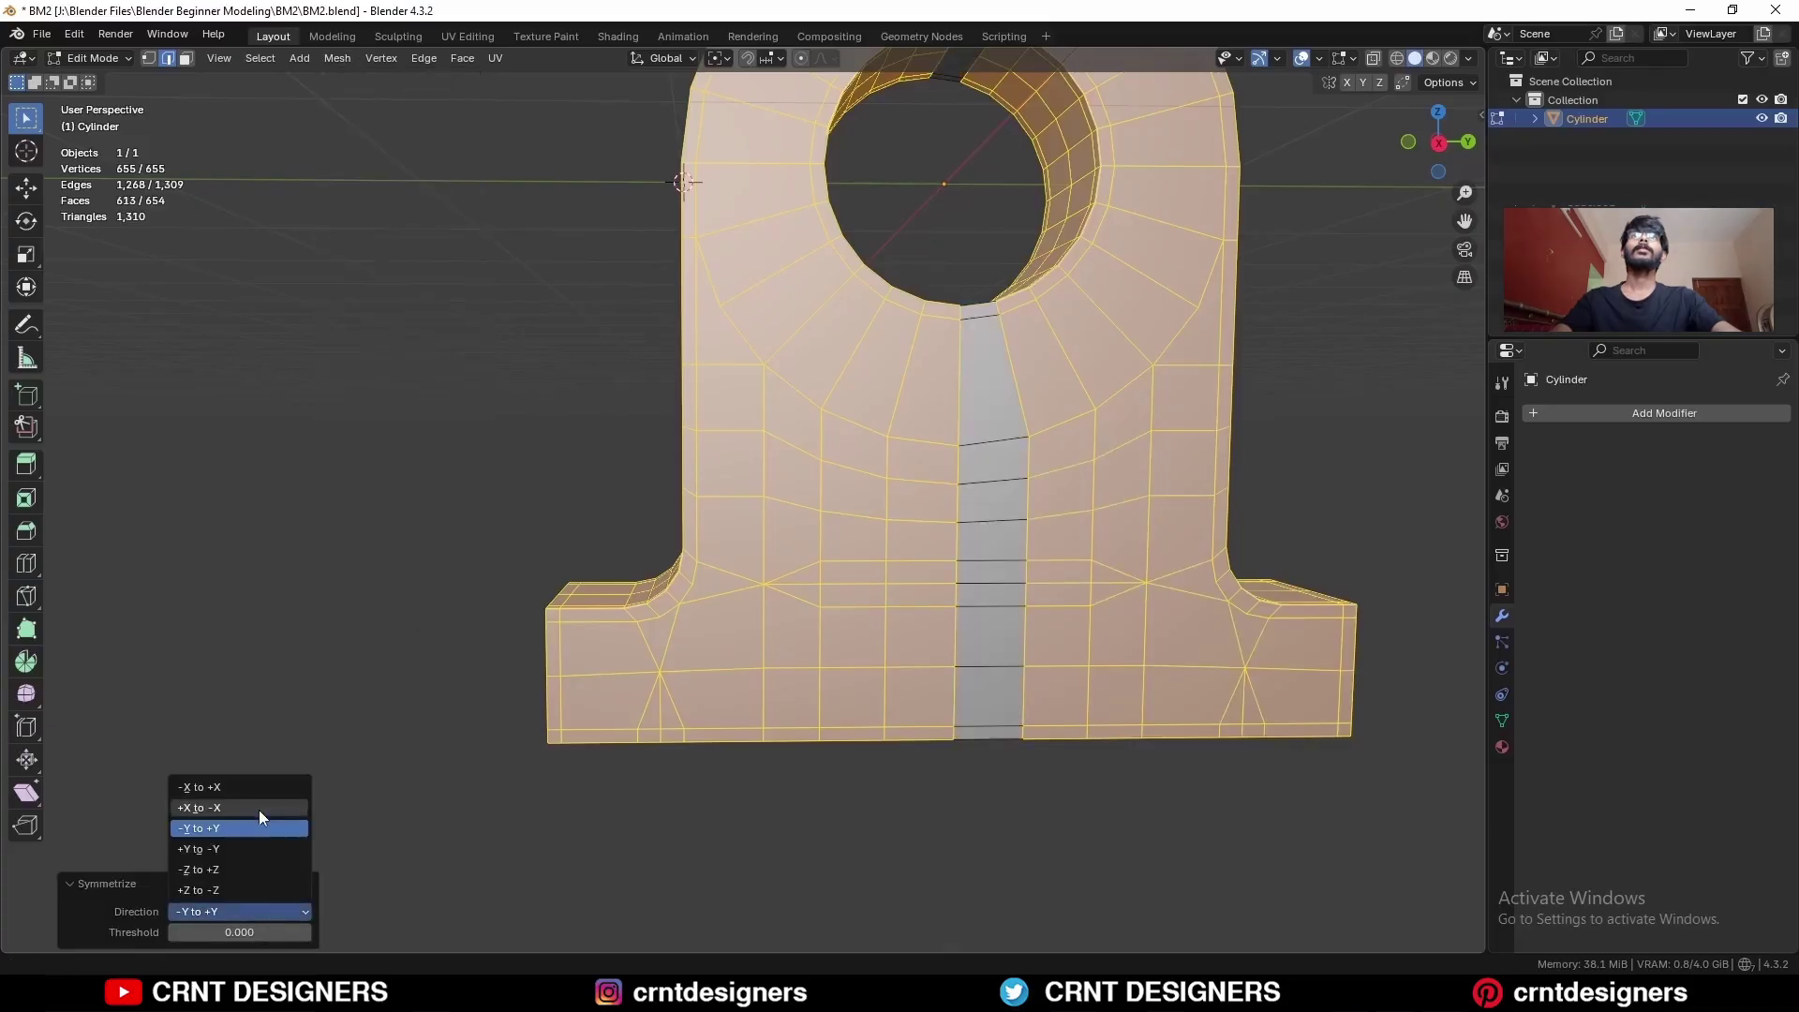
click(256, 808)
Step: Dissolve the outer edge lines beside the center line leaving each merged vertex in the body and foot
key(alt+a)
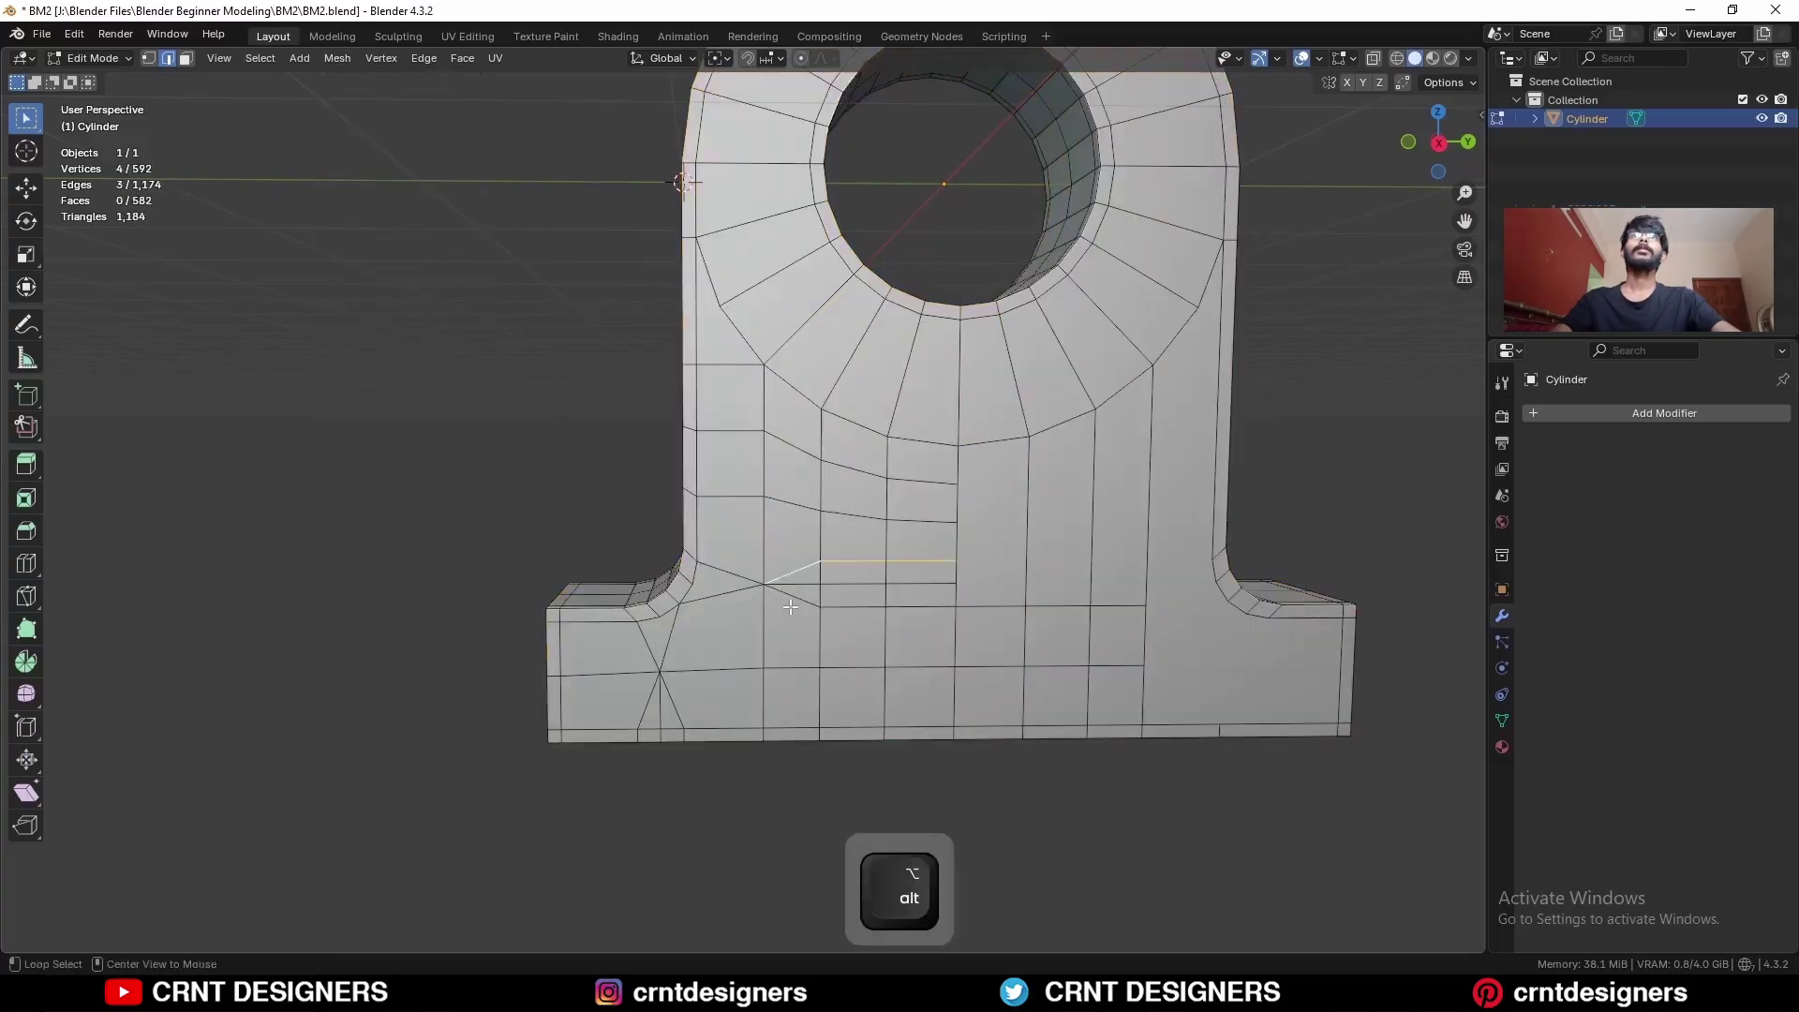
alt+shift+click(645, 717)
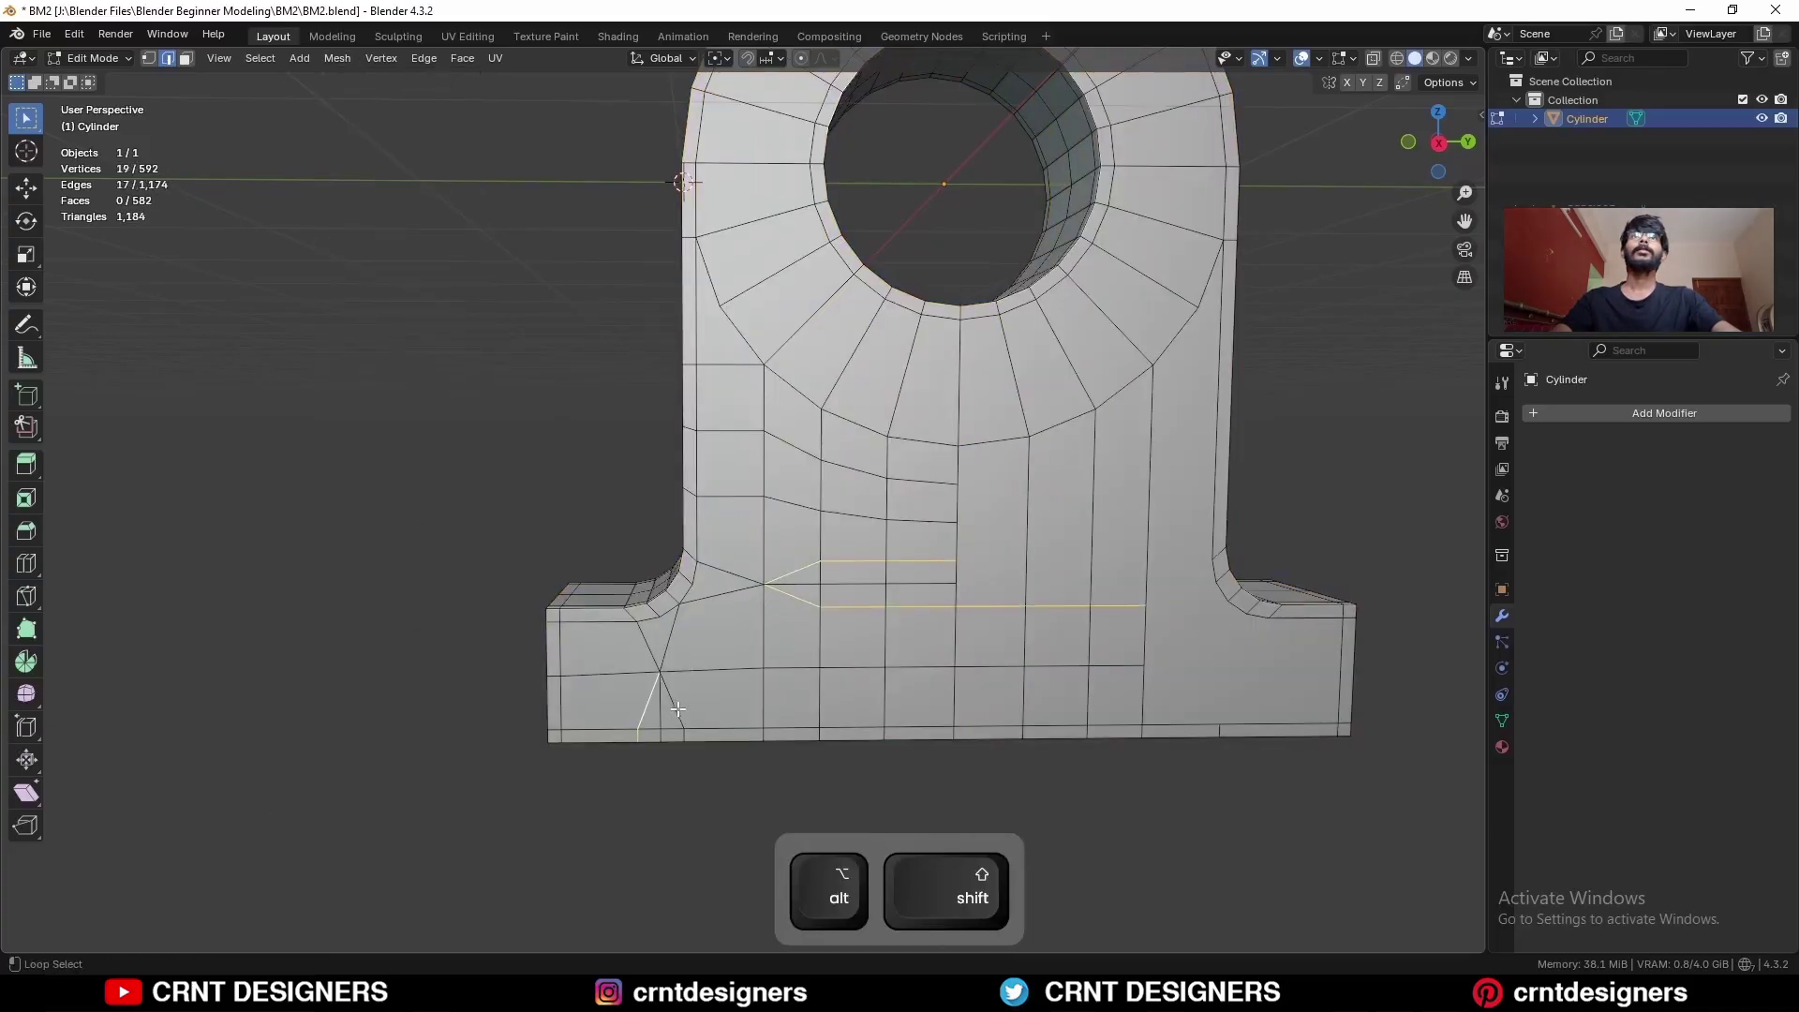
key(ctrl+x)
middle_drag(677, 722, 803, 572)
Step: Add a Subdivision modifier at level 2 in Object Mode, hide the overlays and shade the bracket smooth
key(Tab)
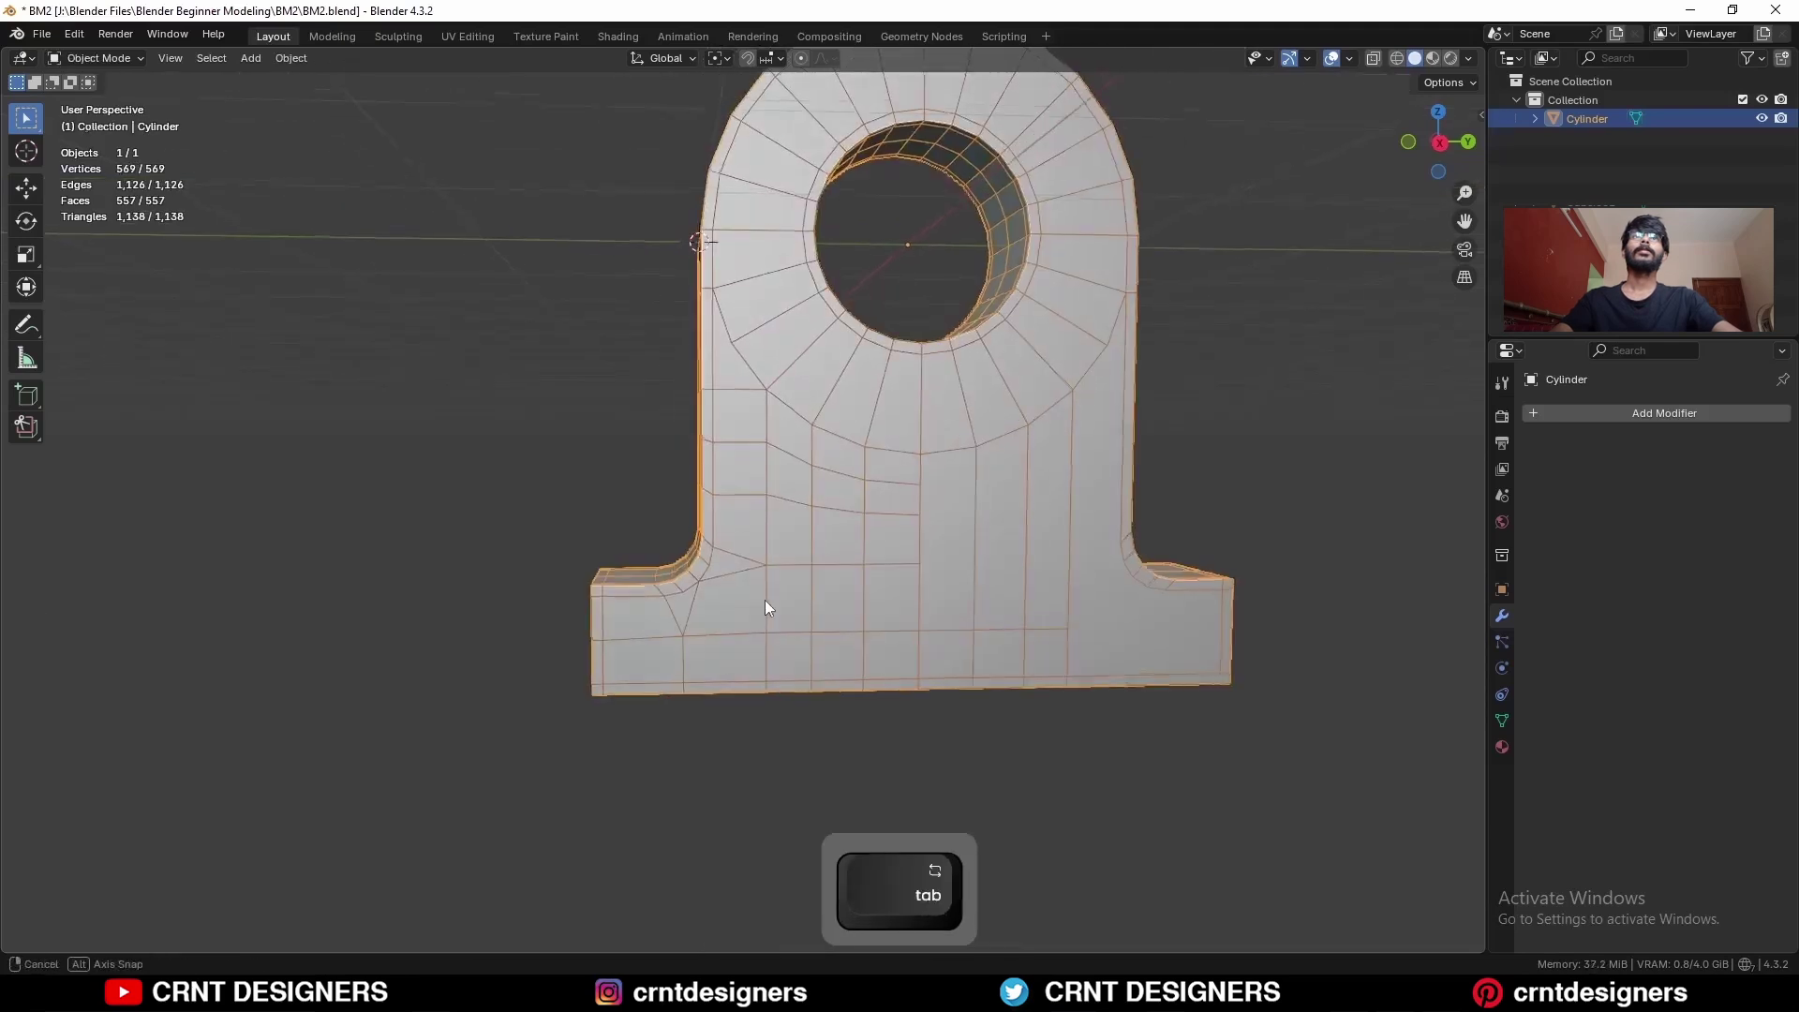
key(ctrl+2)
key(shift+alt+z)
right_click(786, 317)
click(772, 313)
middle_drag(869, 398, 938, 458)
Step: Scale the edge loop around the hole's front rim by 1.6 in Edit Mode
key(Tab)
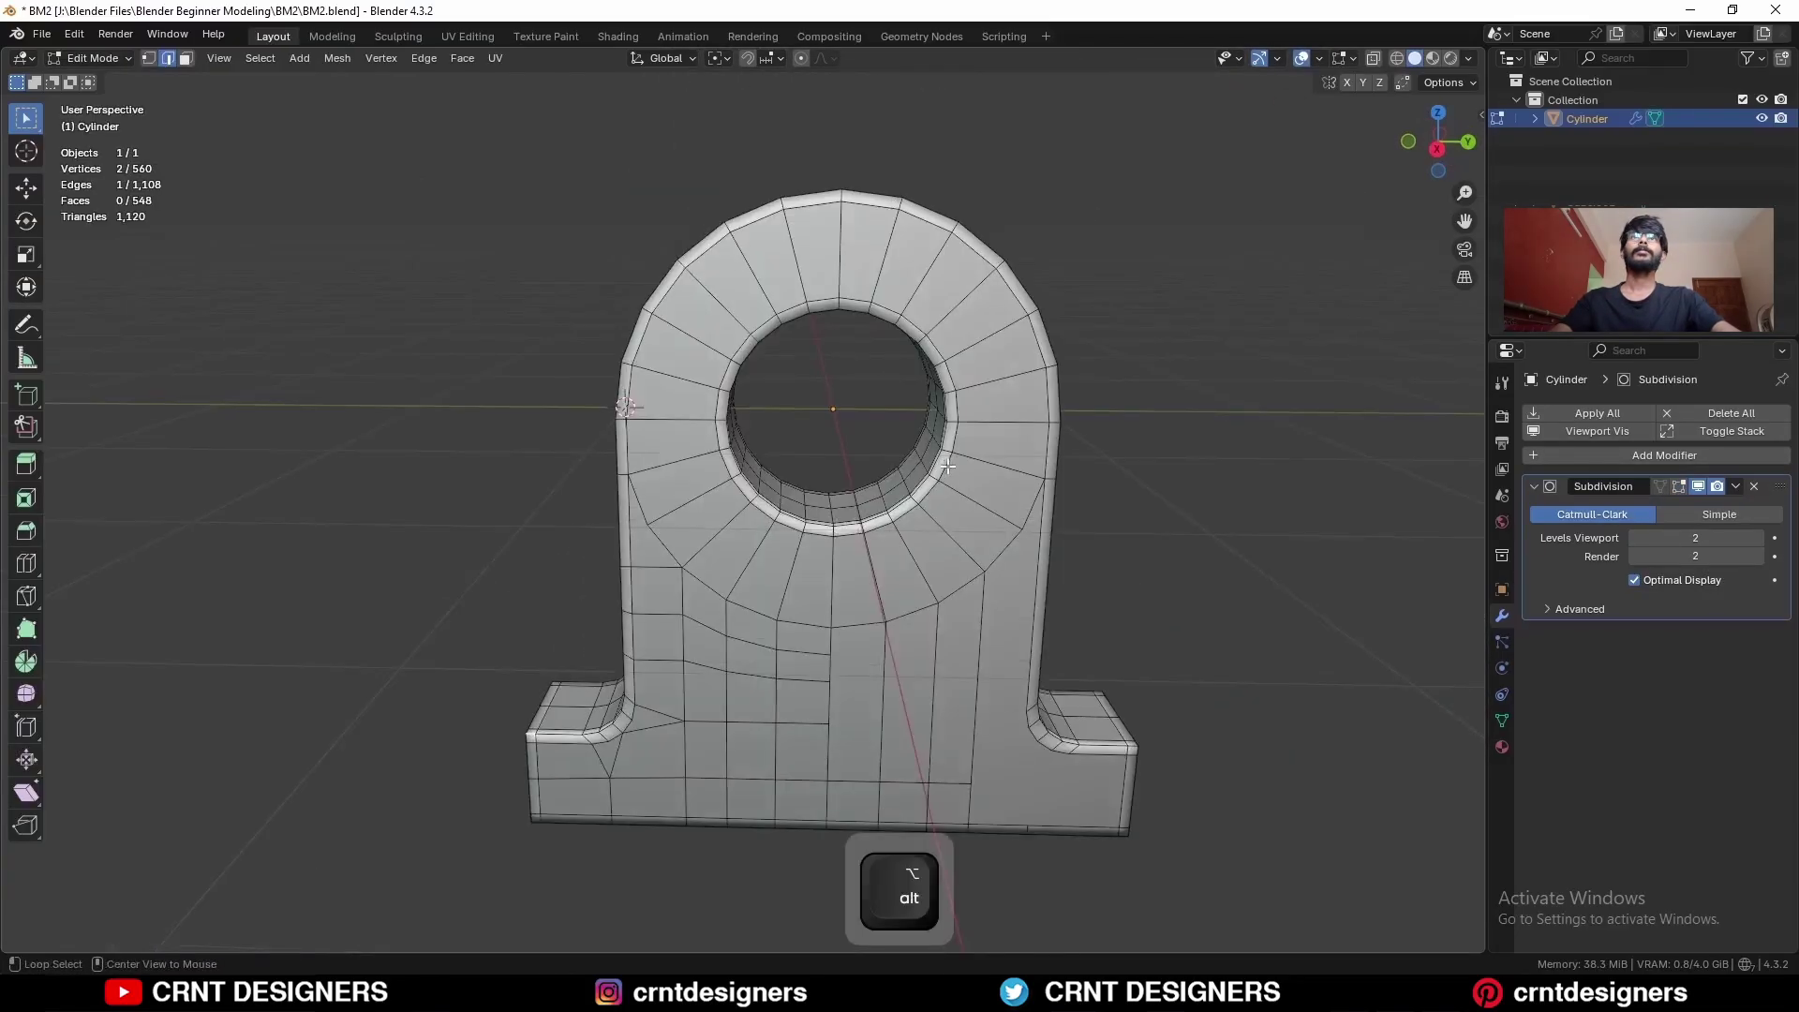
click(1437, 149)
key(s)
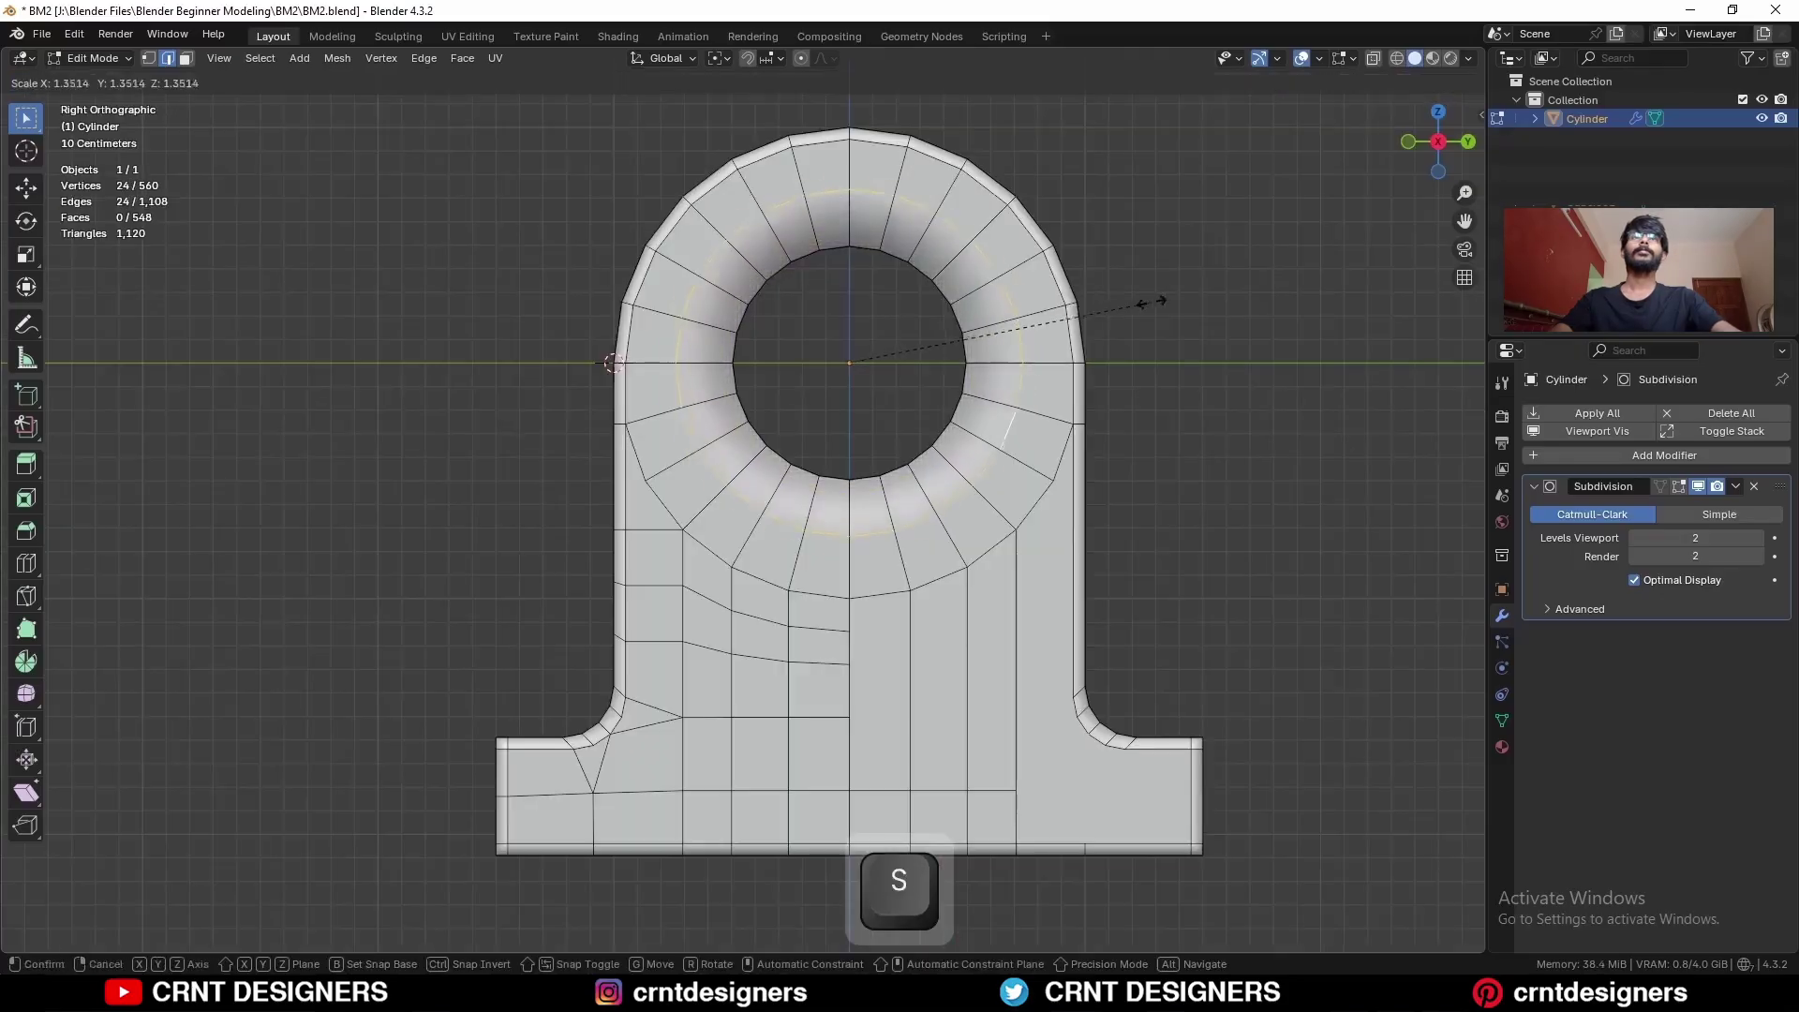
click(1113, 376)
Step: Add a loop cut around the hole's front face, slide it close to the rim and switch to face selection
middle_drag(1113, 376, 963, 401)
key(ctrl+r)
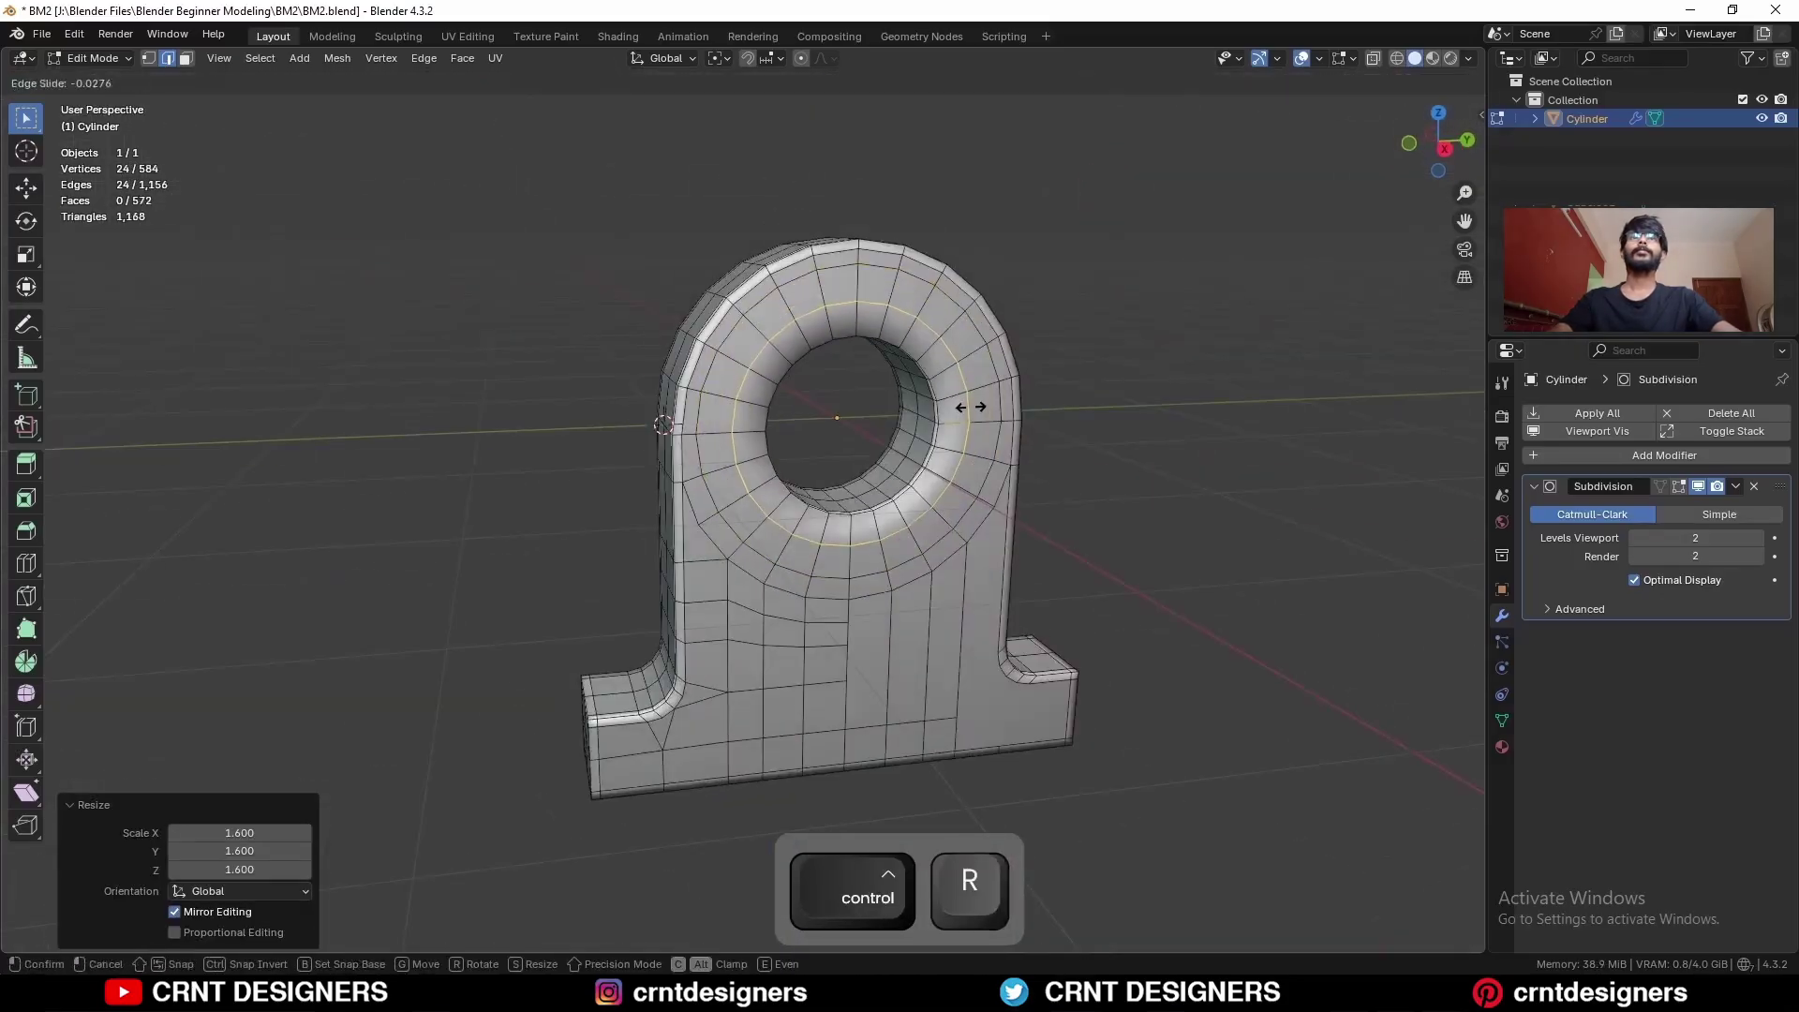
drag(963, 401, 948, 402)
scroll(948, 403, up, 2)
key(3)
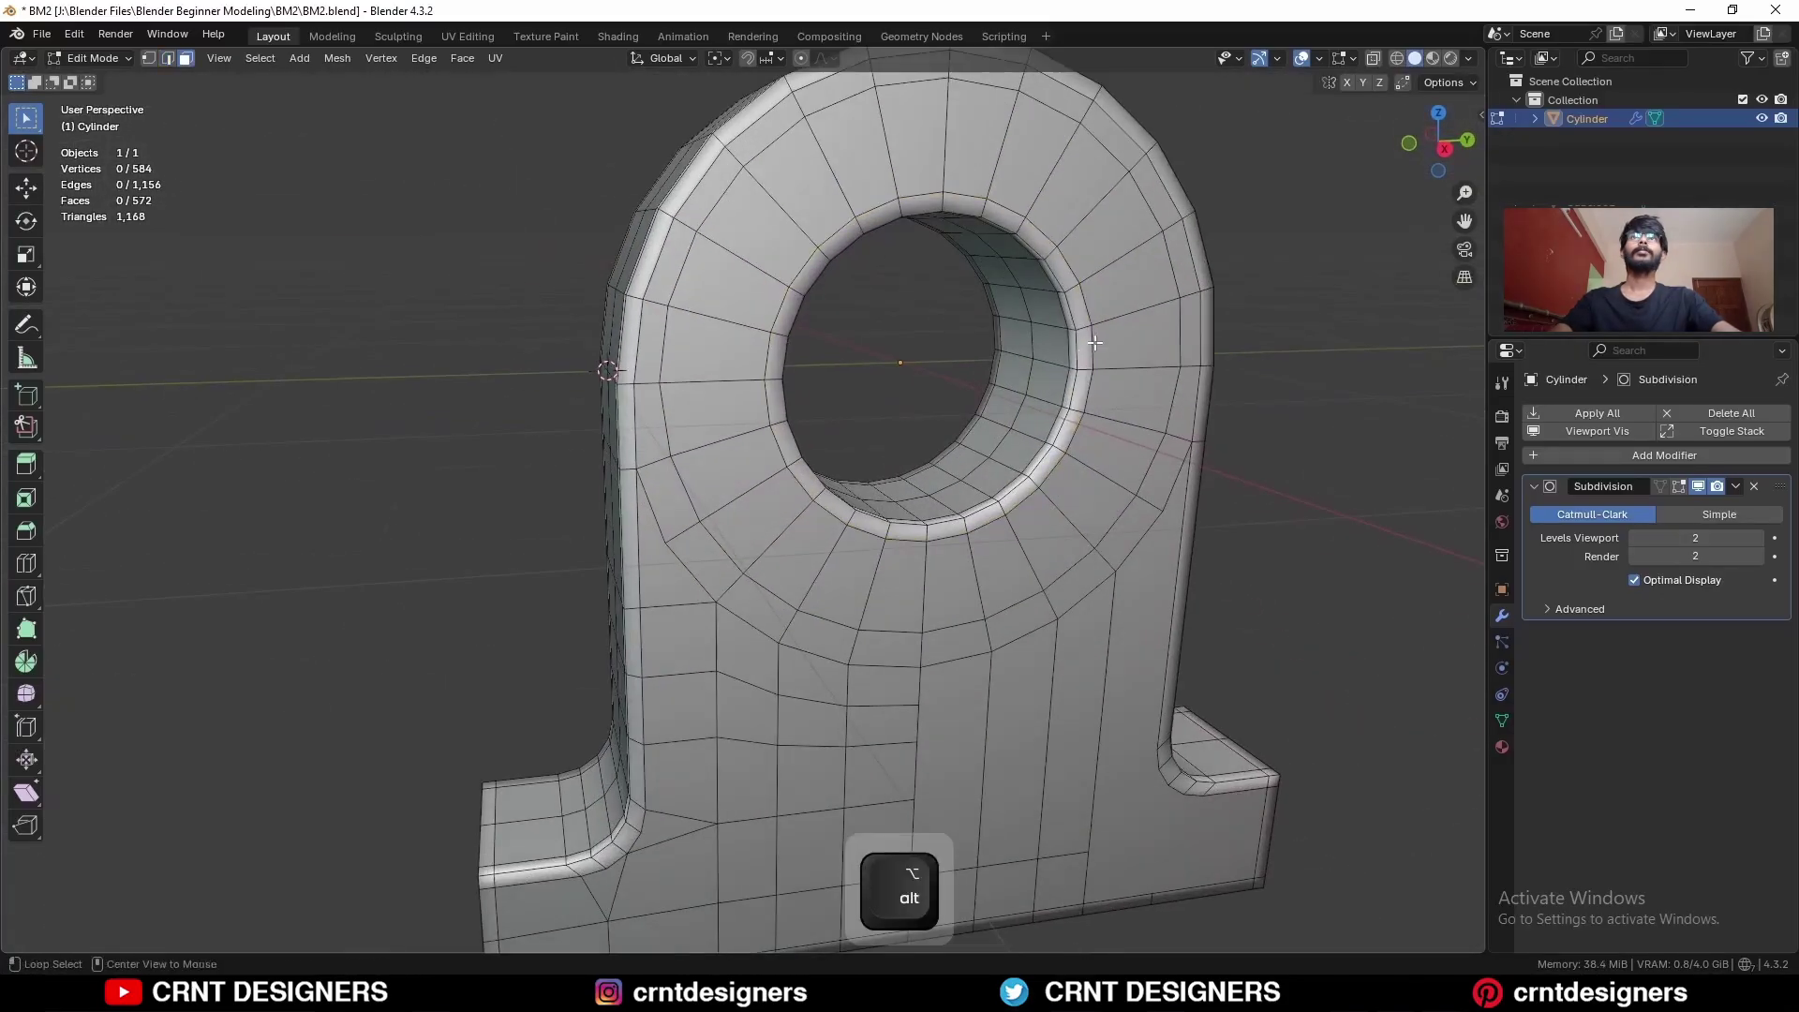
Step: Inset the front face ring around the hole by about 0.042 m and sink it about 0.027 m with Shrink/Fatten
alt+click(1106, 342)
alt+click(1131, 309)
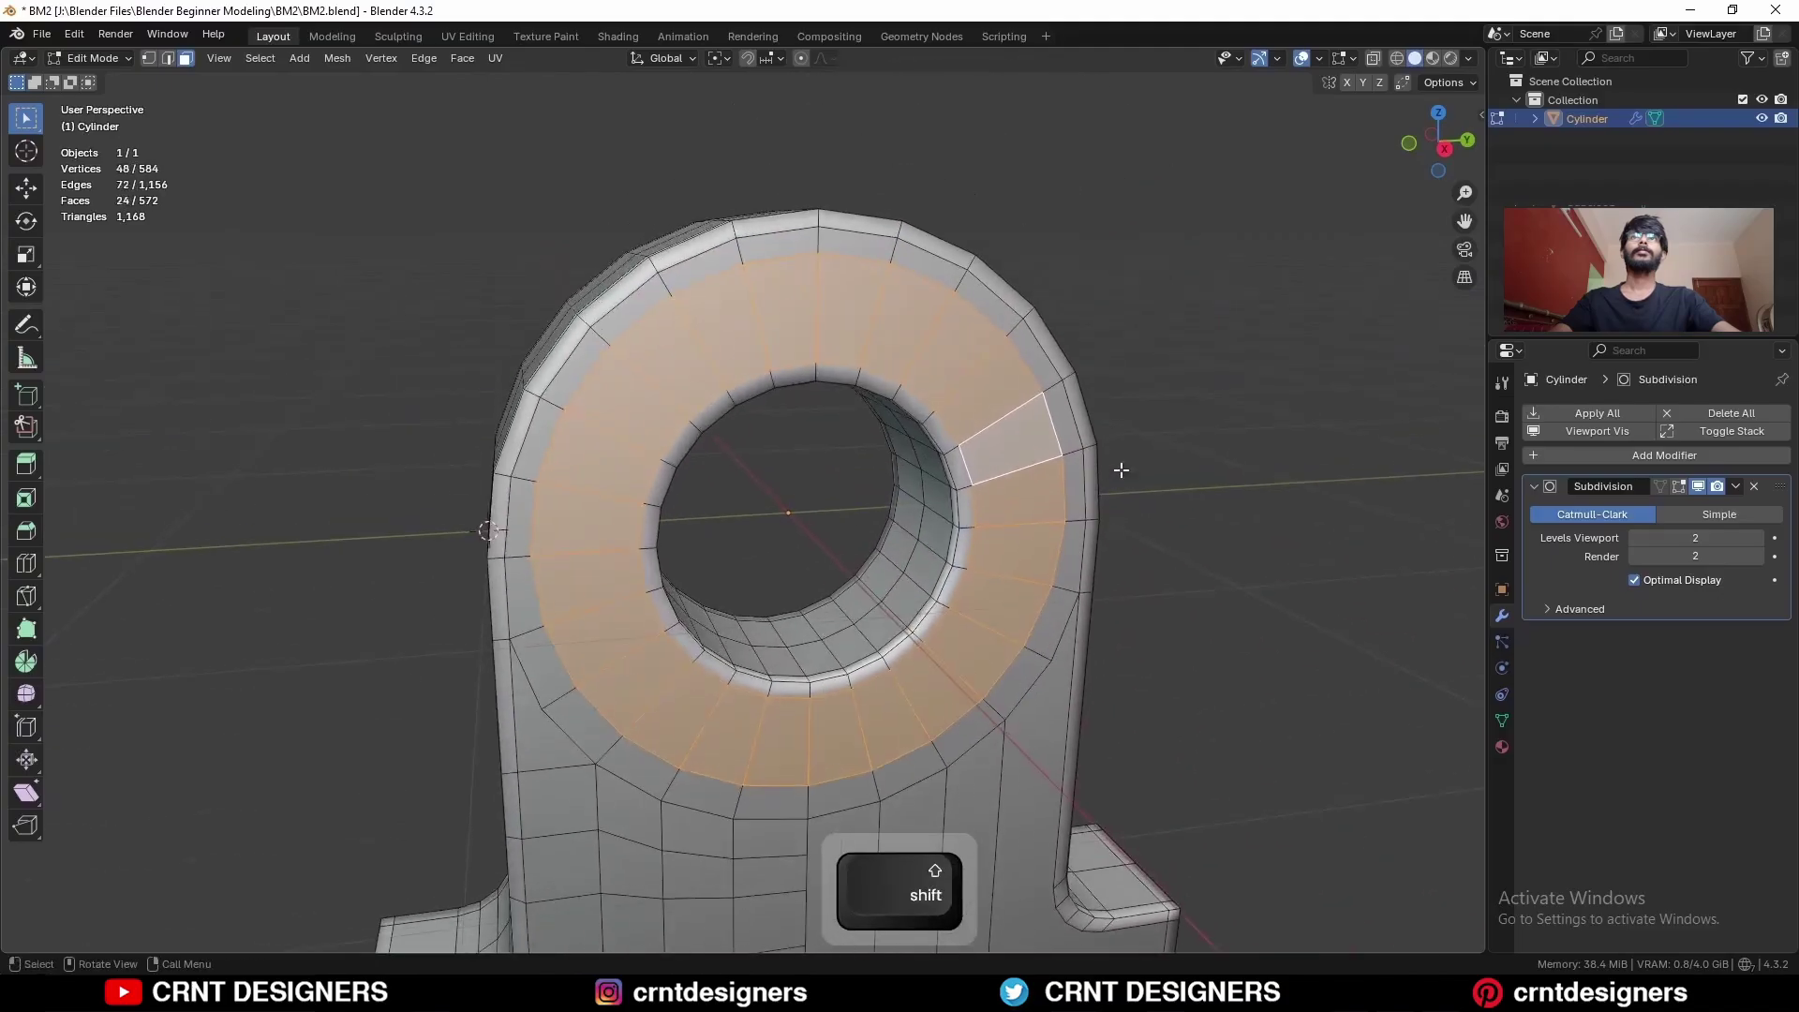
key(i)
click(1156, 389)
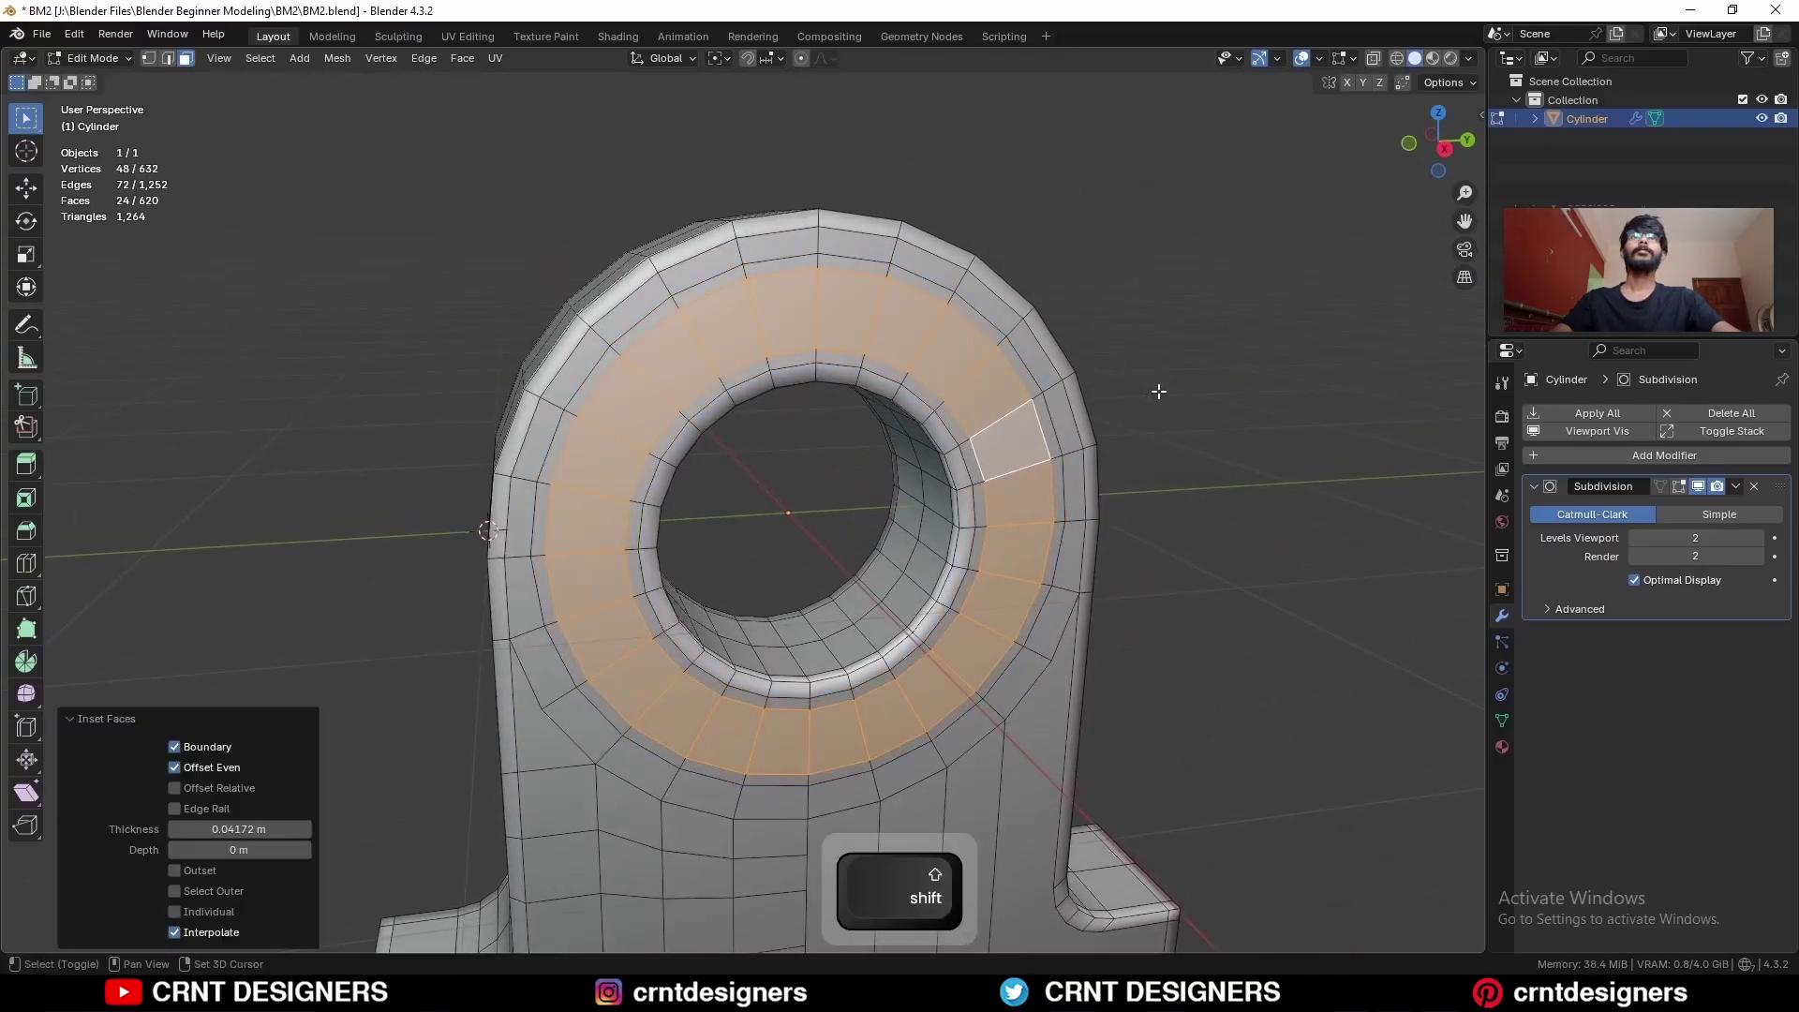
middle_drag(1147, 394, 1123, 417)
key(alt+s)
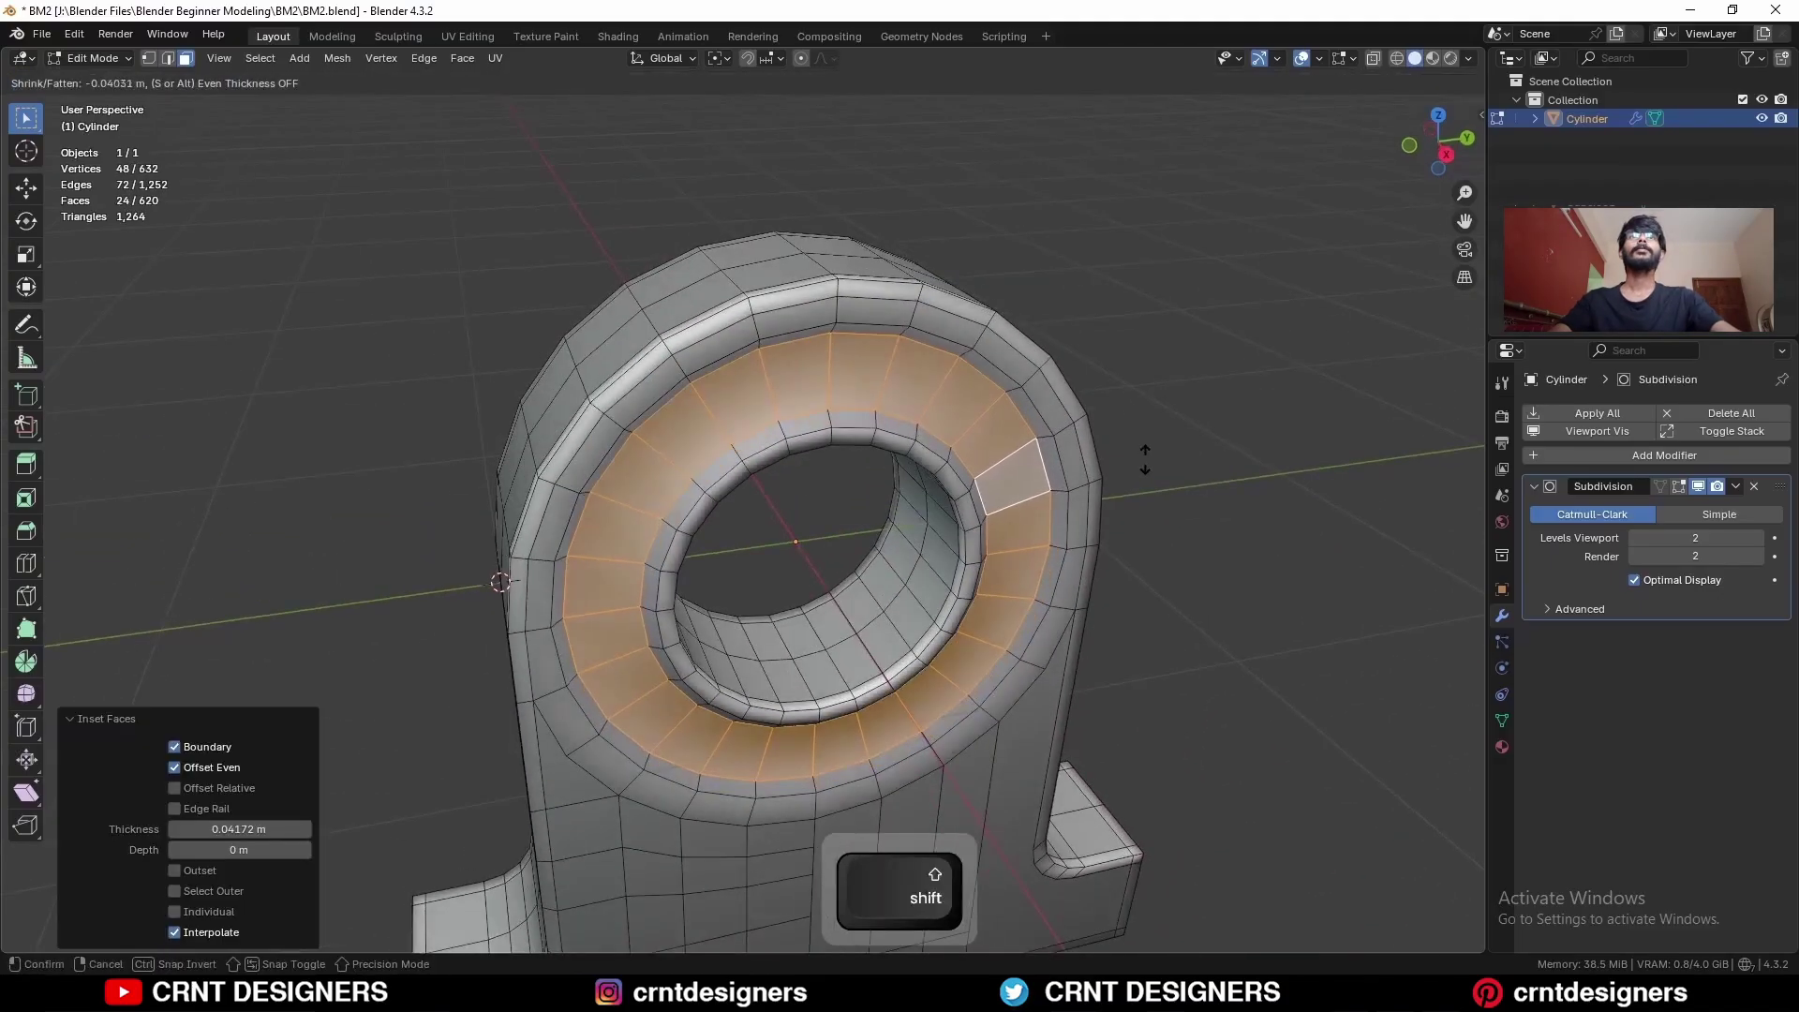
click(1150, 440)
ctrl+middle_drag(1152, 454, 1245, 402)
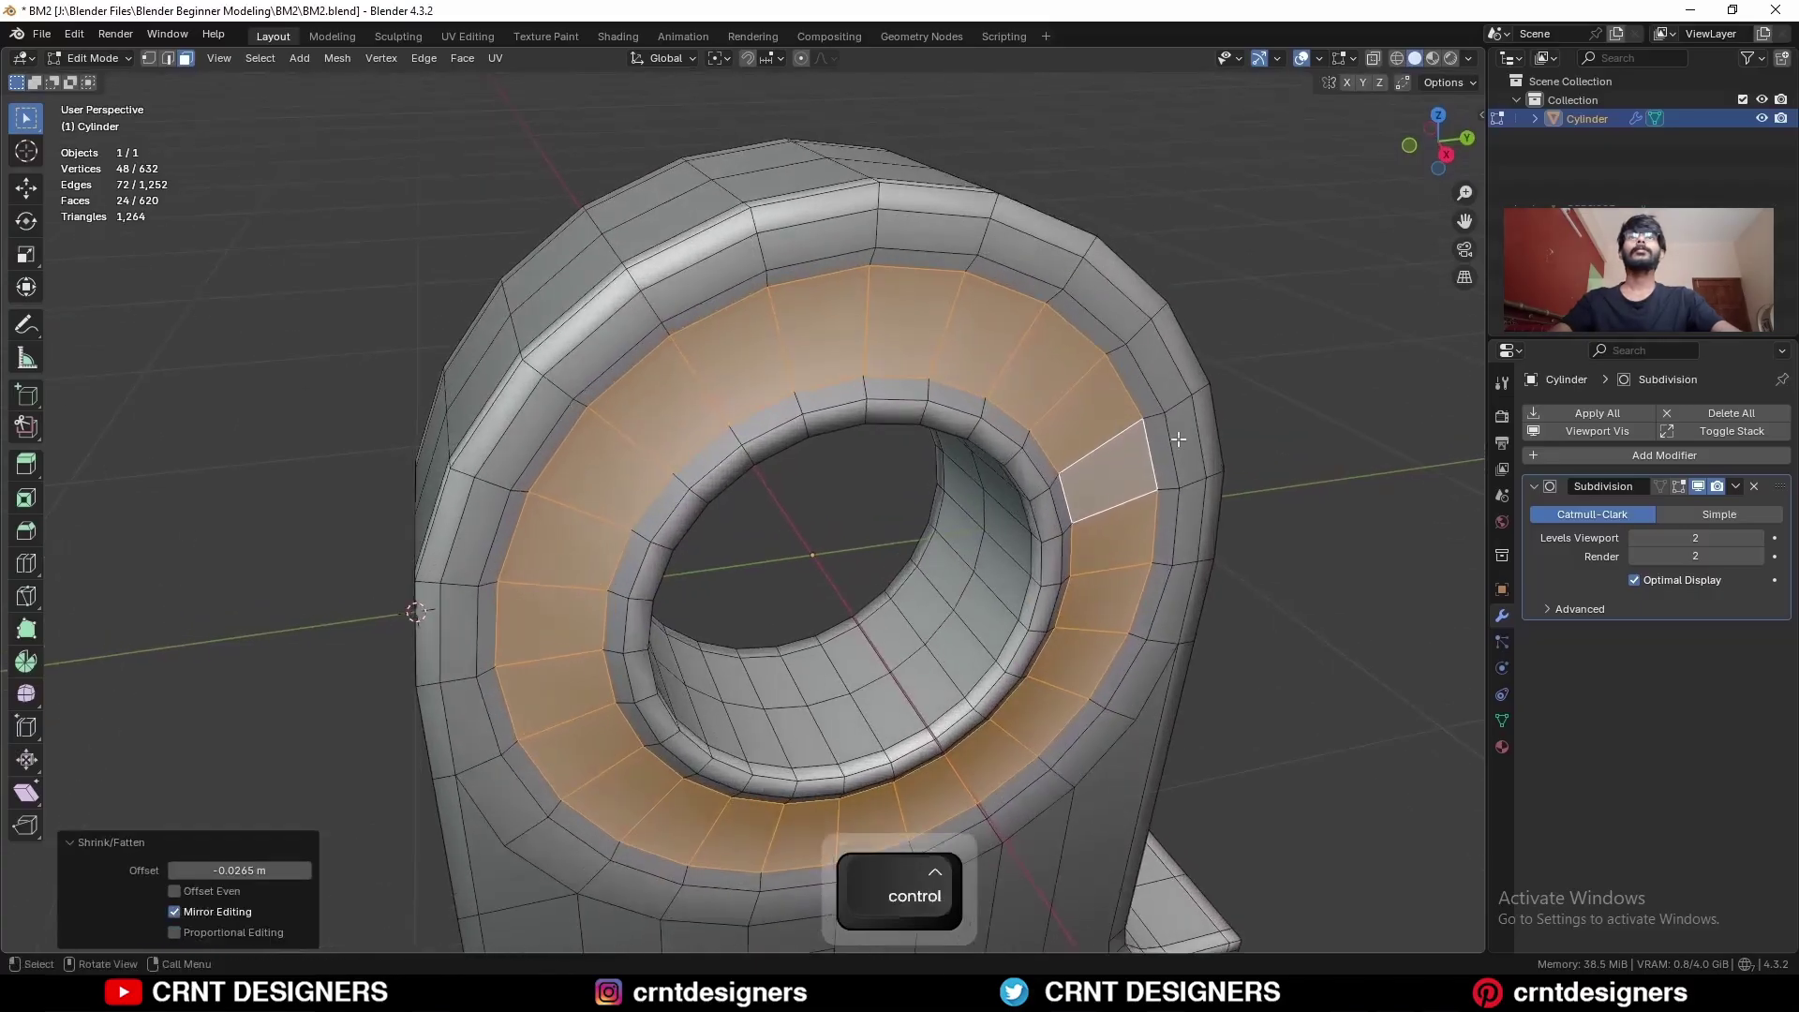
Step: Inset the sunken face ring by about 0.033 m and raise the inner faces with Shrink/Fatten
key(i)
click(1235, 417)
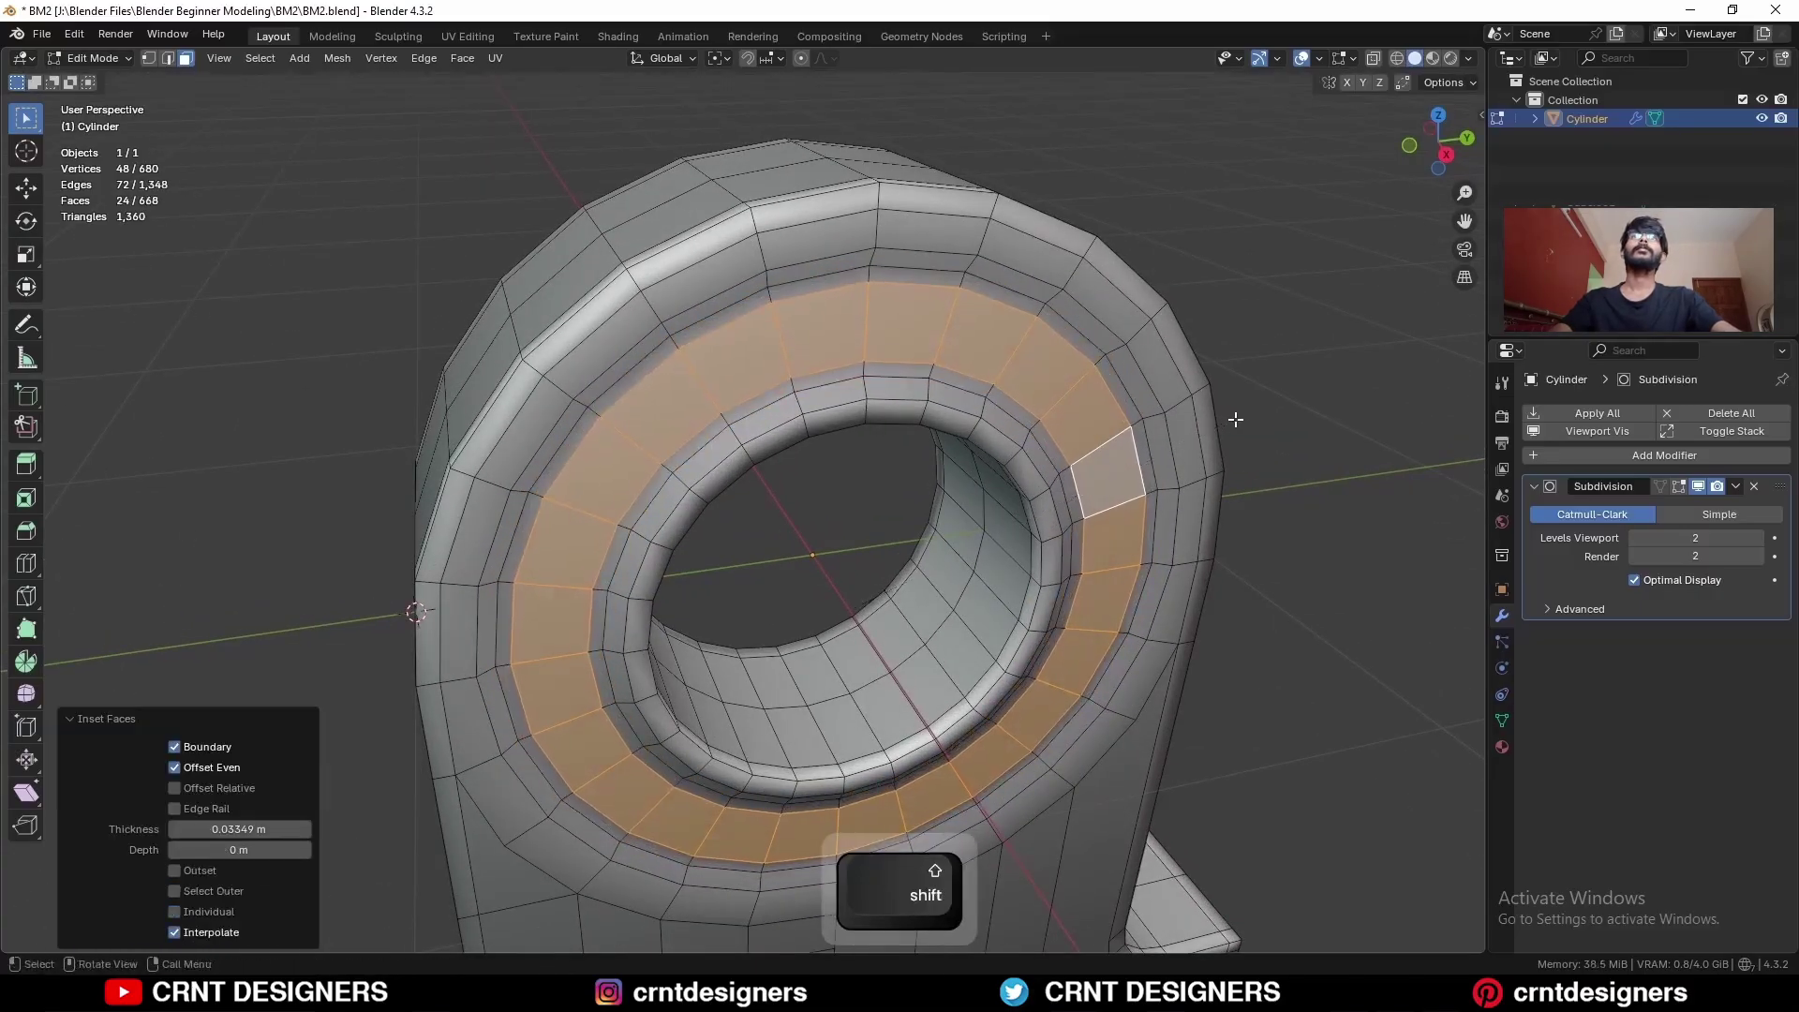
key(alt+s)
click(1236, 403)
Step: Bevel the edge loops bordering the raised ring and its recess with 2 segments and shape 1, and adjust the bevel width
alt+click(997, 480)
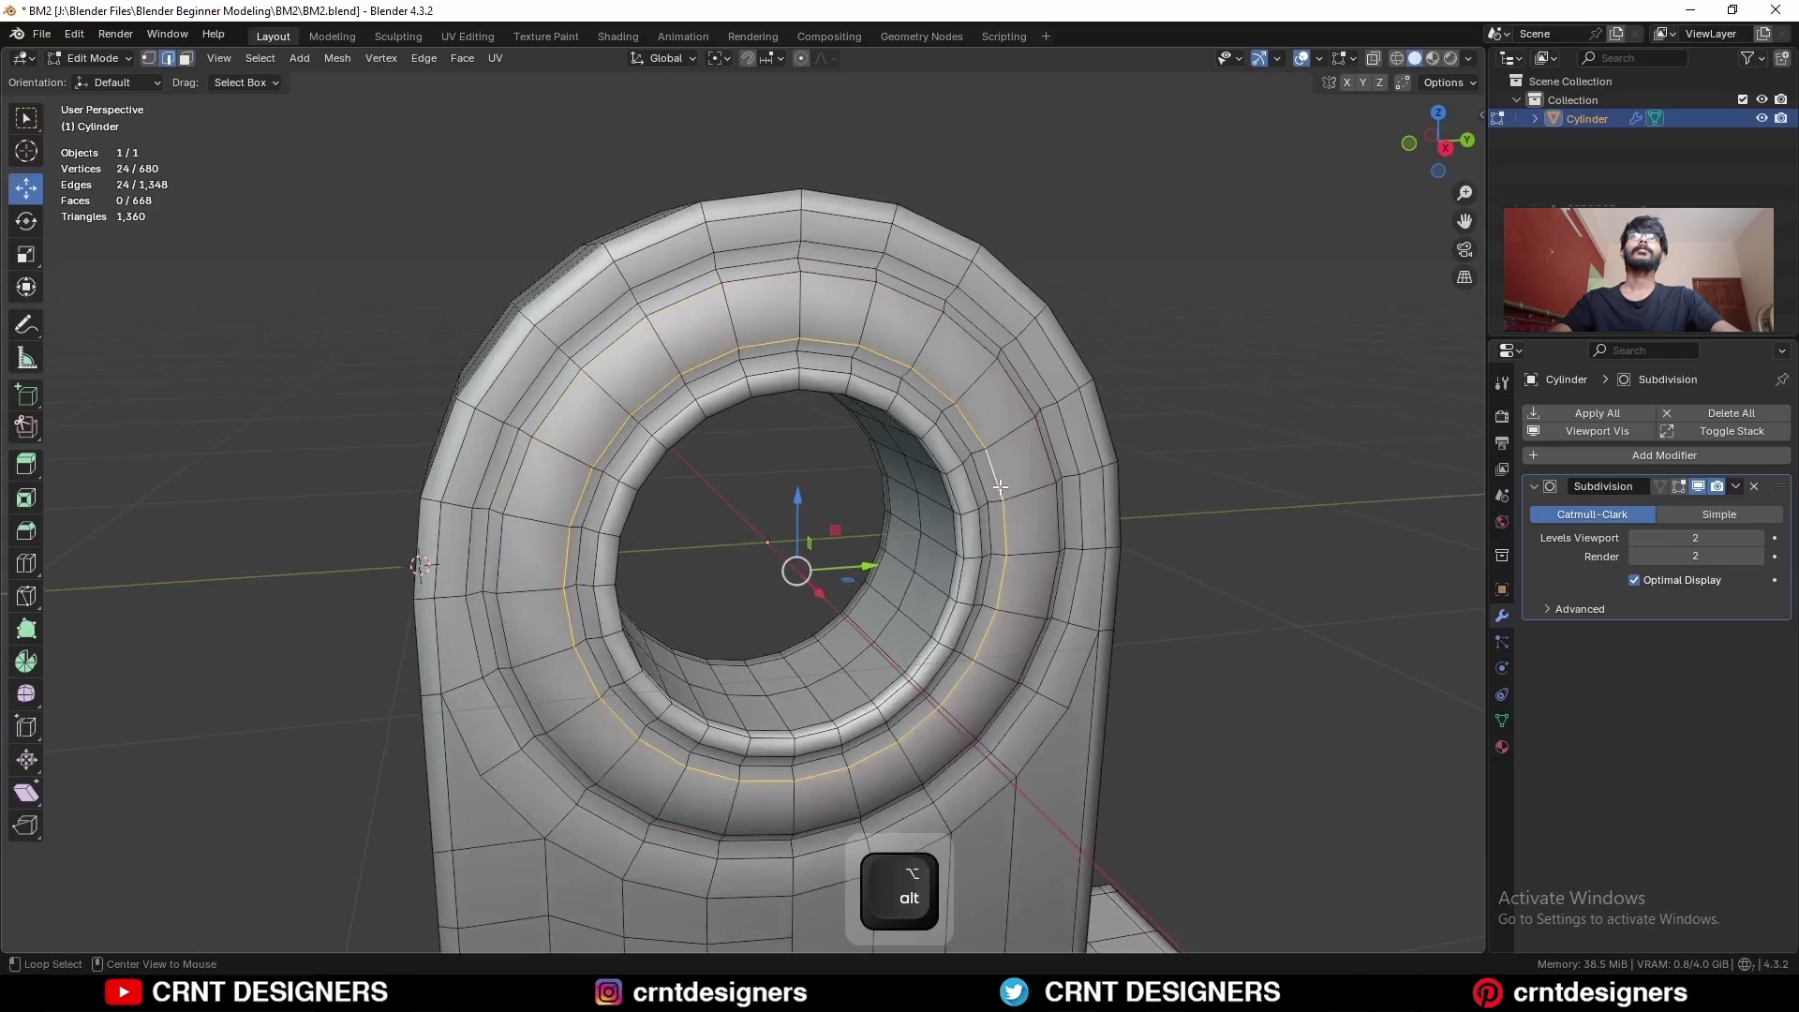
alt+shift+click(1056, 519)
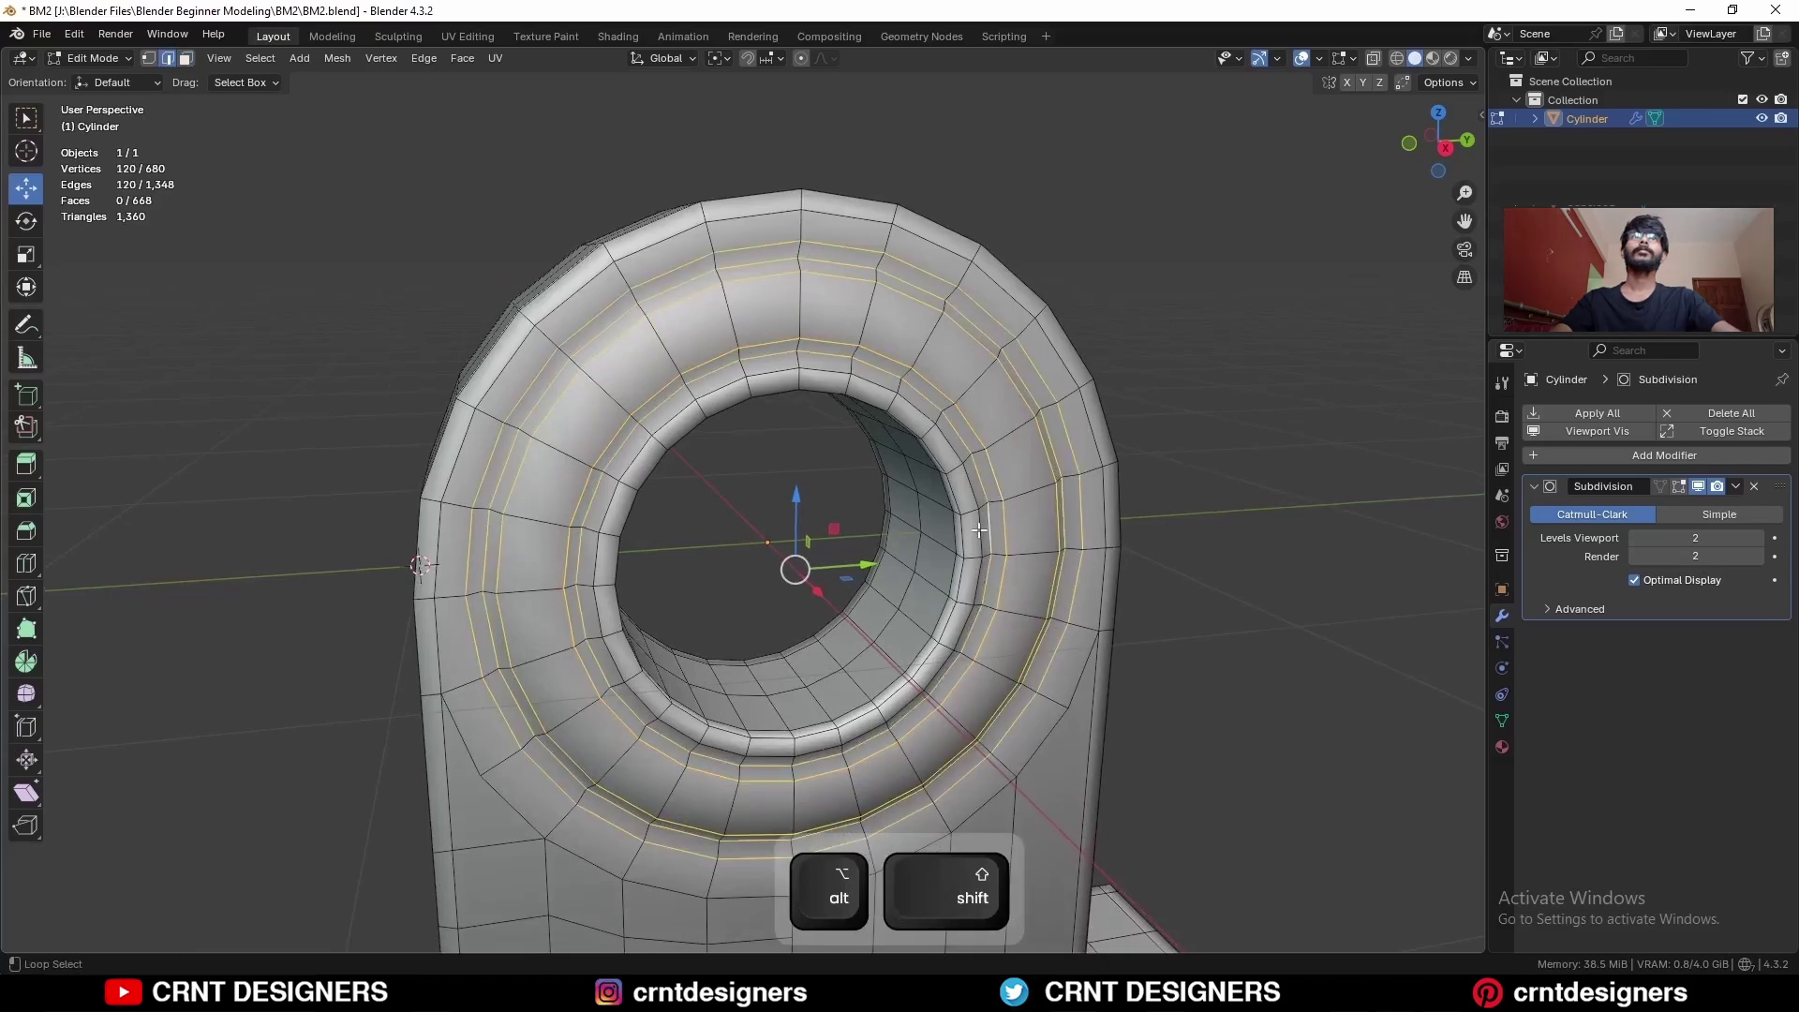
middle_drag(984, 528, 1031, 422)
key(ctrl+b)
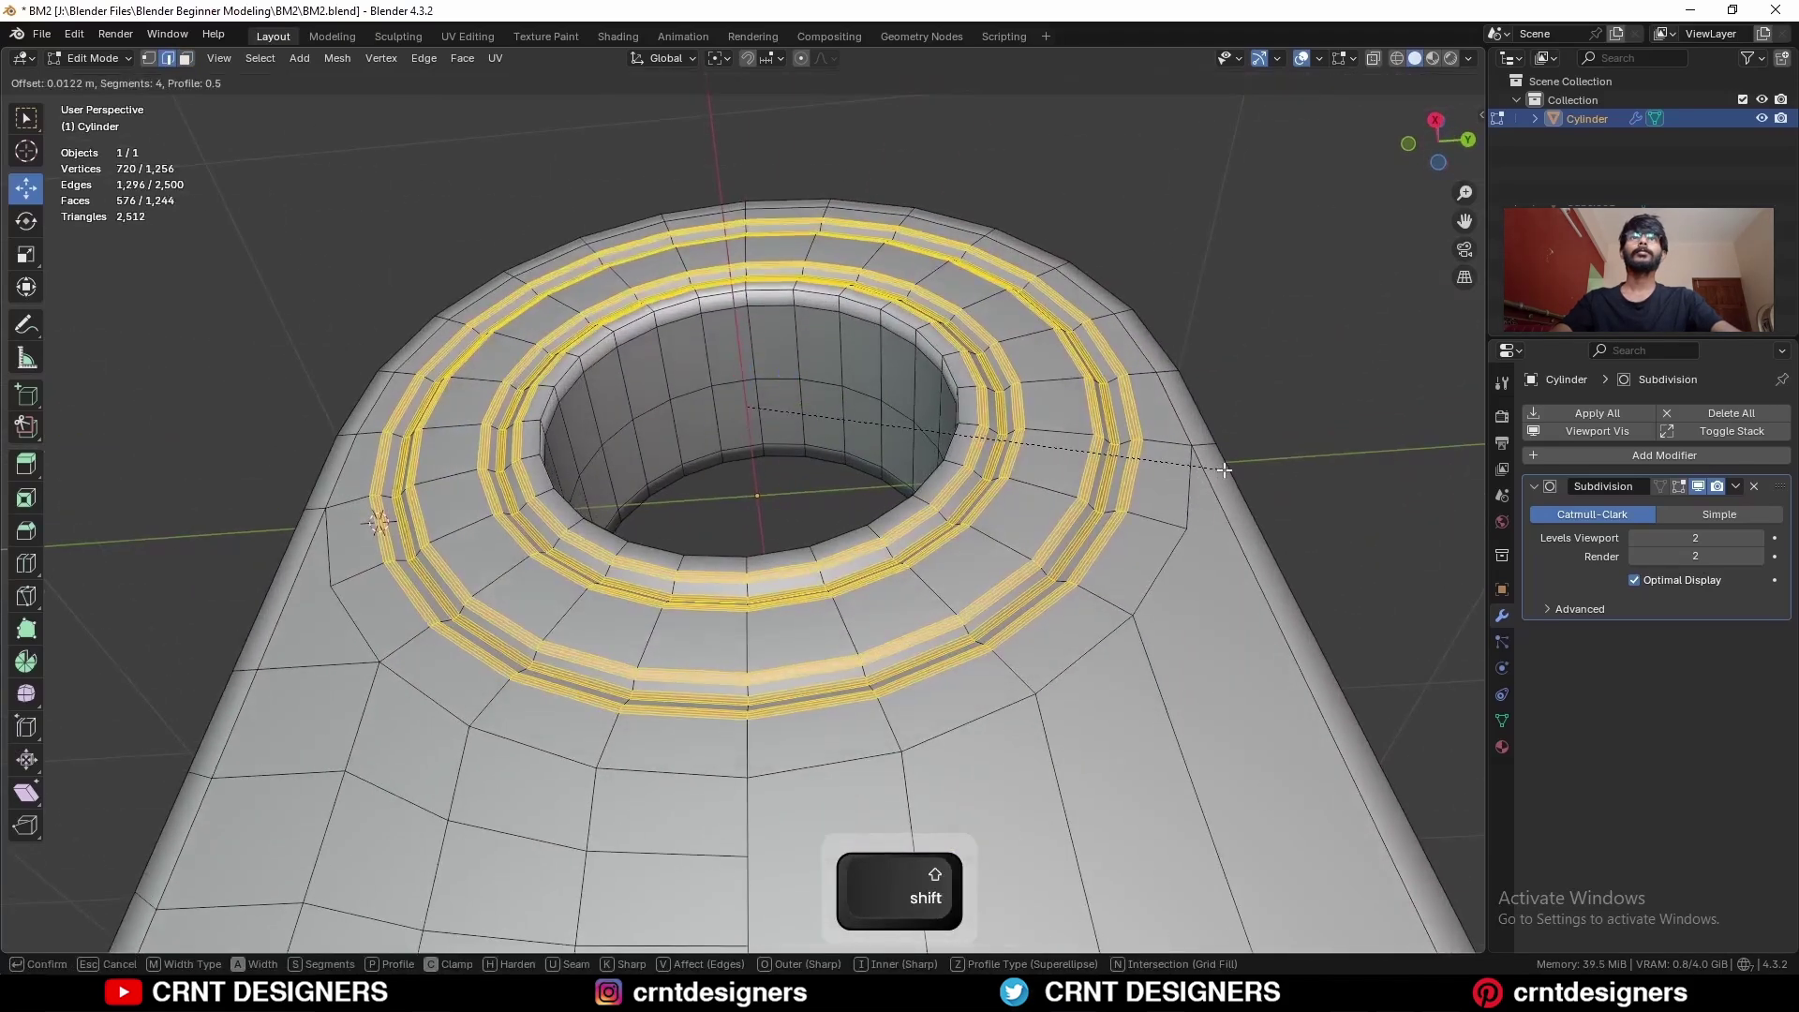
click(1223, 471)
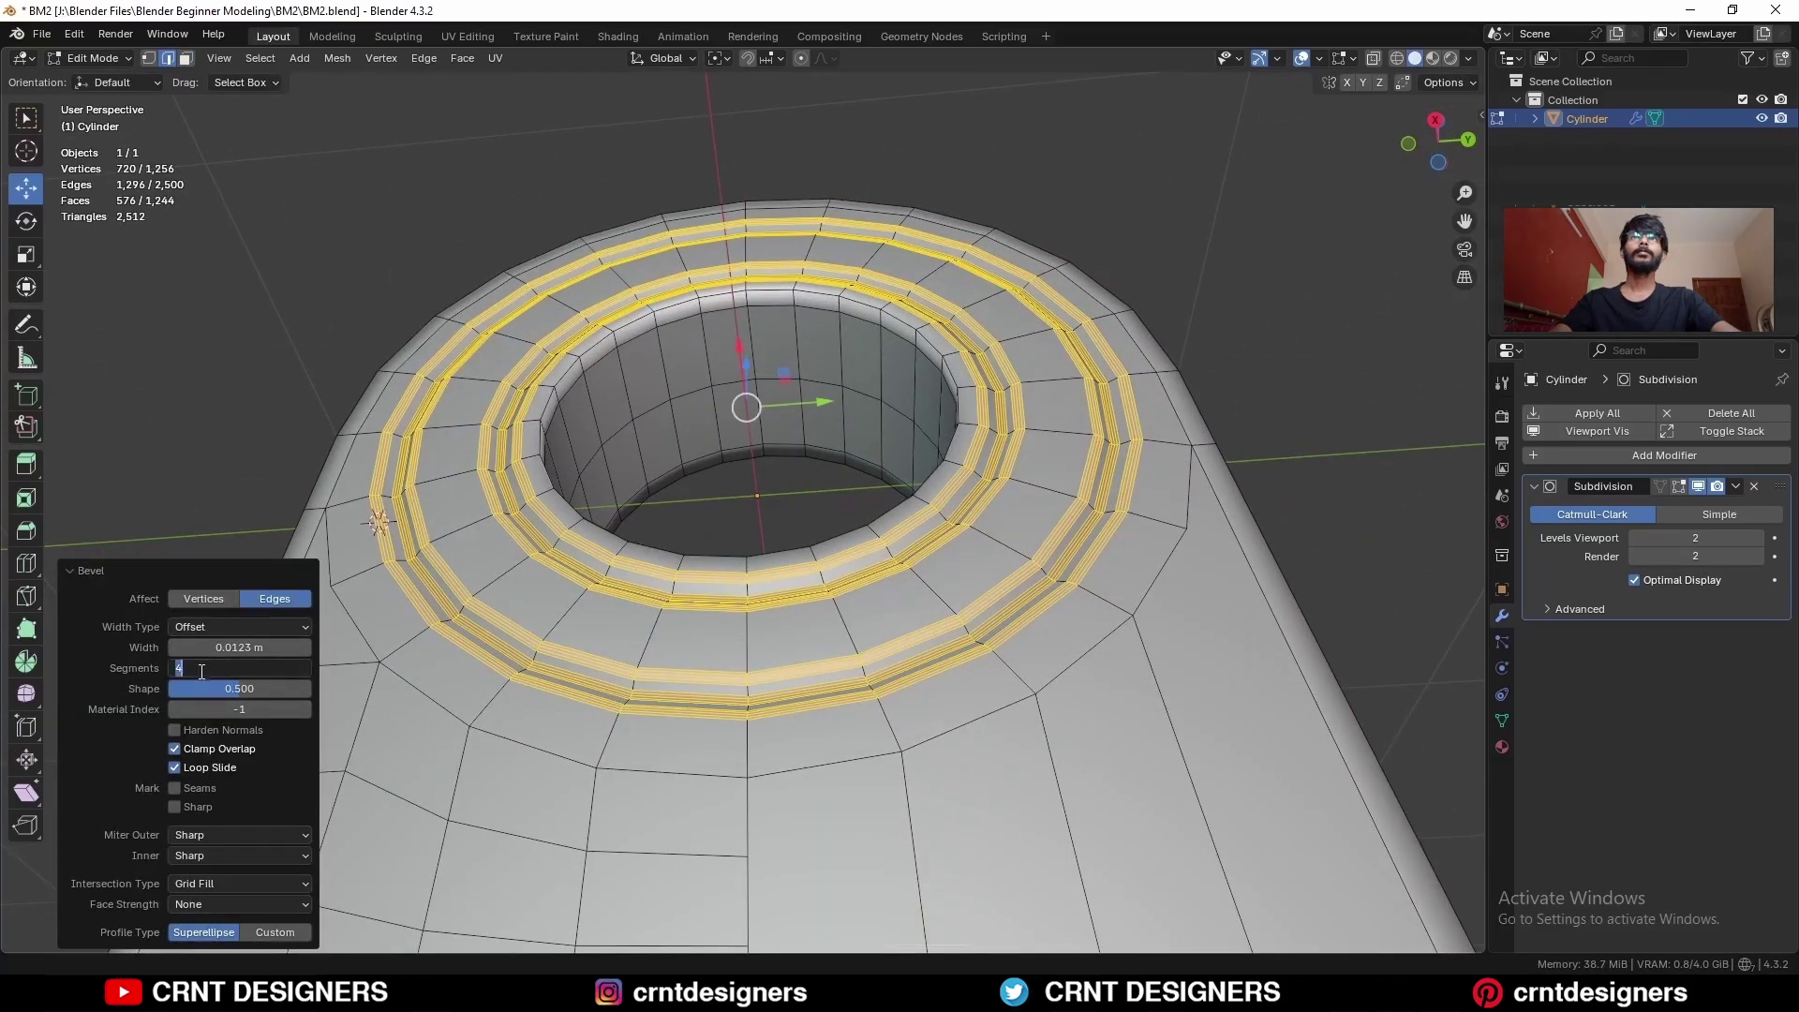
text(2)
key(Return)
middle_drag(656, 623, 653, 682)
ctrl+middle_drag(653, 682, 646, 594)
shift+drag(264, 647, 261, 657)
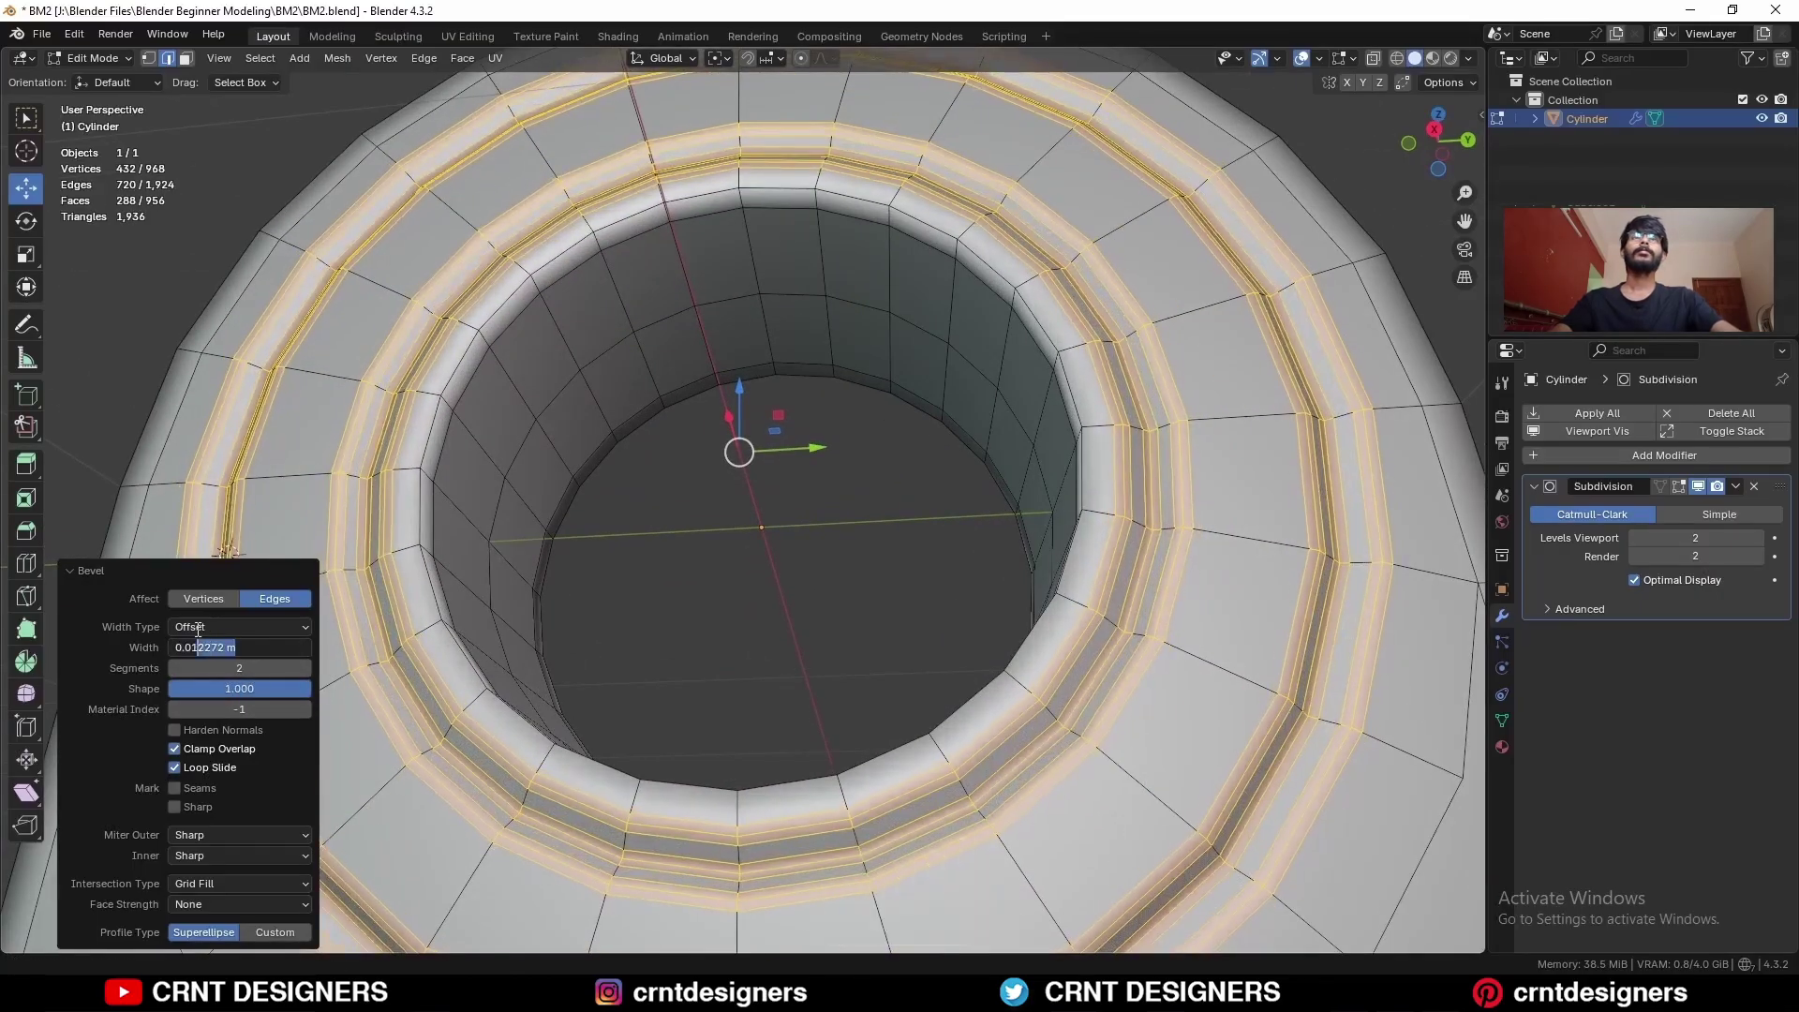
Step: Bevel the edge loop on the hole's front rim with 2 segments and shape 1, and adjust its width
middle_drag(1010, 592, 1077, 664)
alt+click(1102, 630)
shift+middle_drag(914, 533, 1130, 525)
key(ctrl+b)
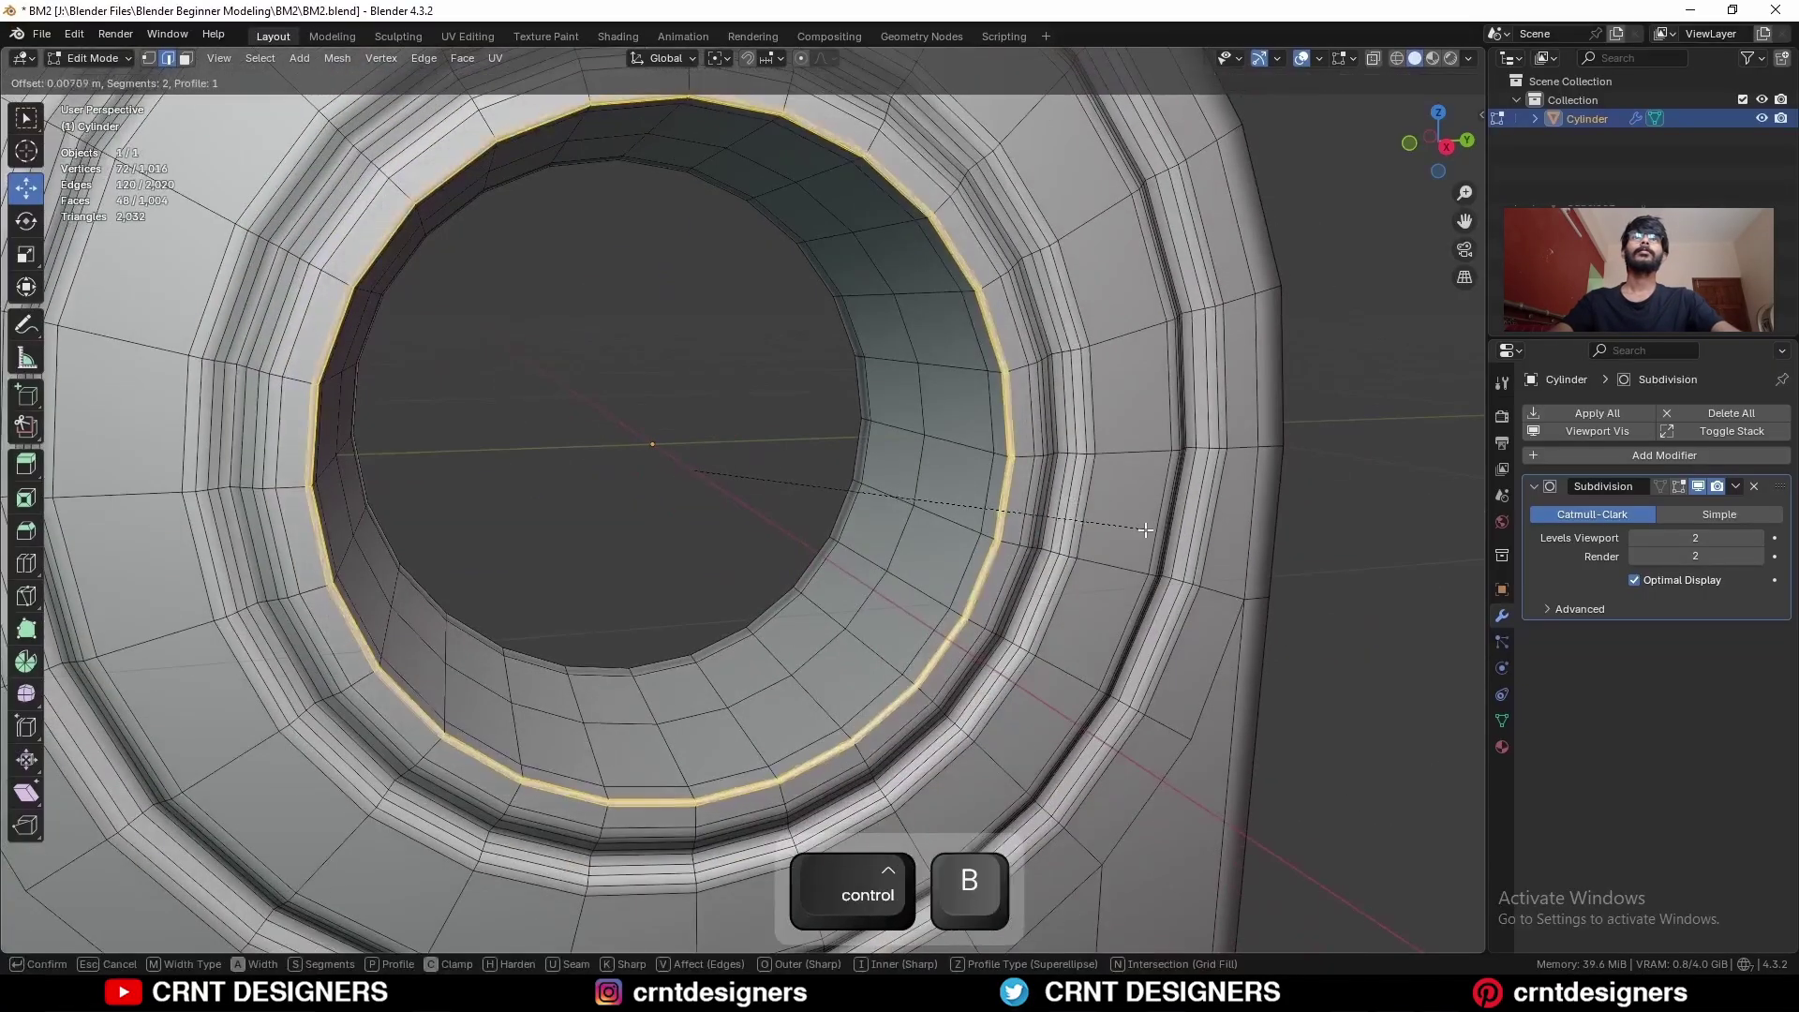
click(1181, 535)
click(213, 647)
drag(257, 647, 204, 635)
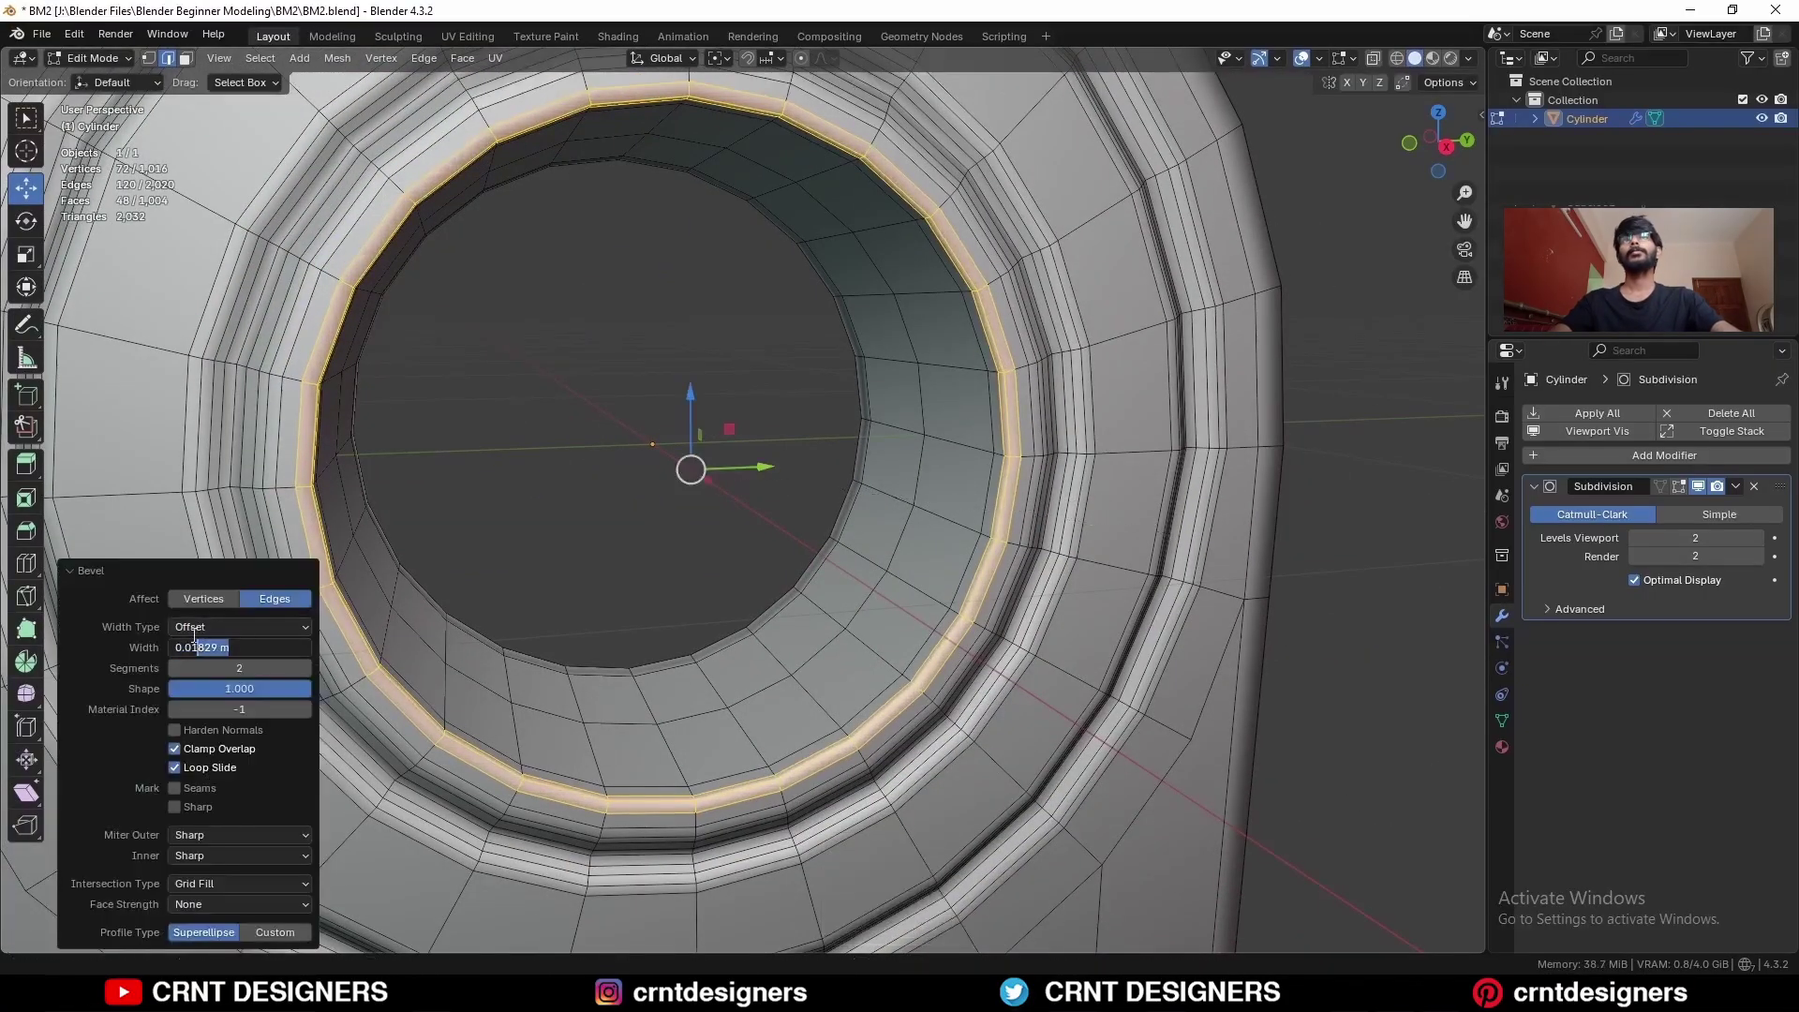
Step: Symmetrize the whole mesh from +X to -X, and again from -Y to +Y
key(a)
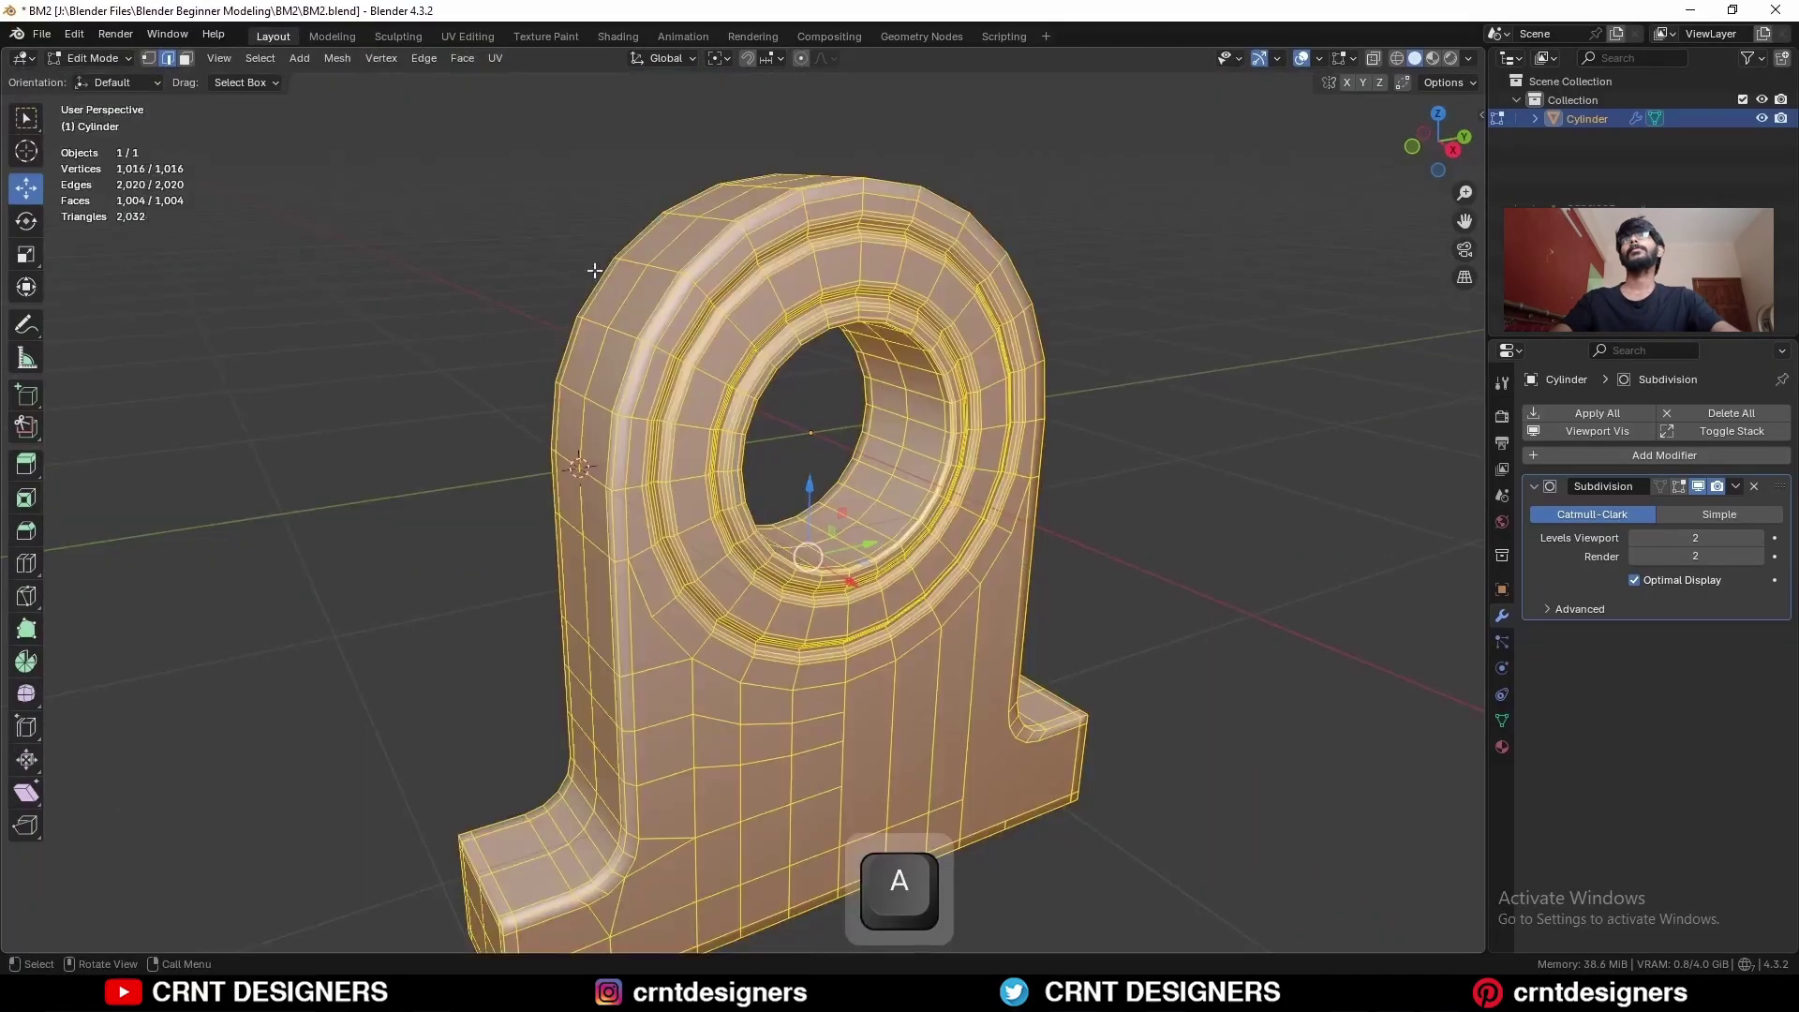
click(337, 58)
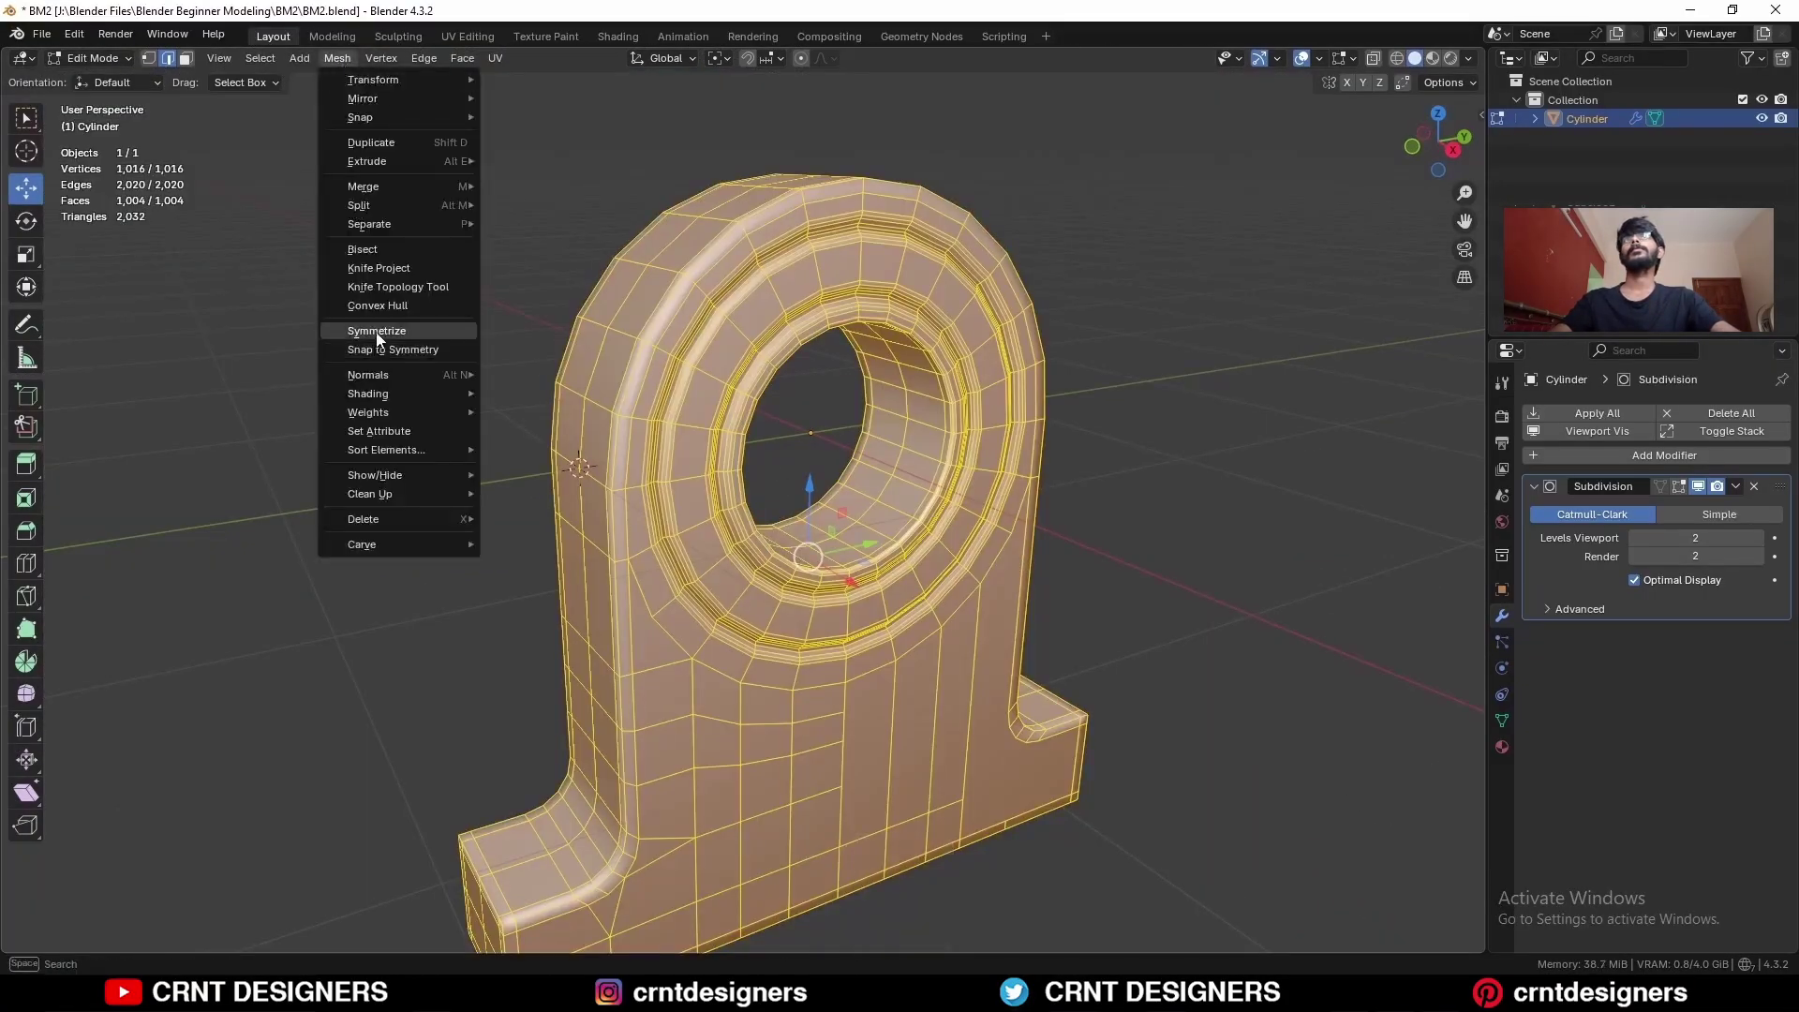
click(377, 330)
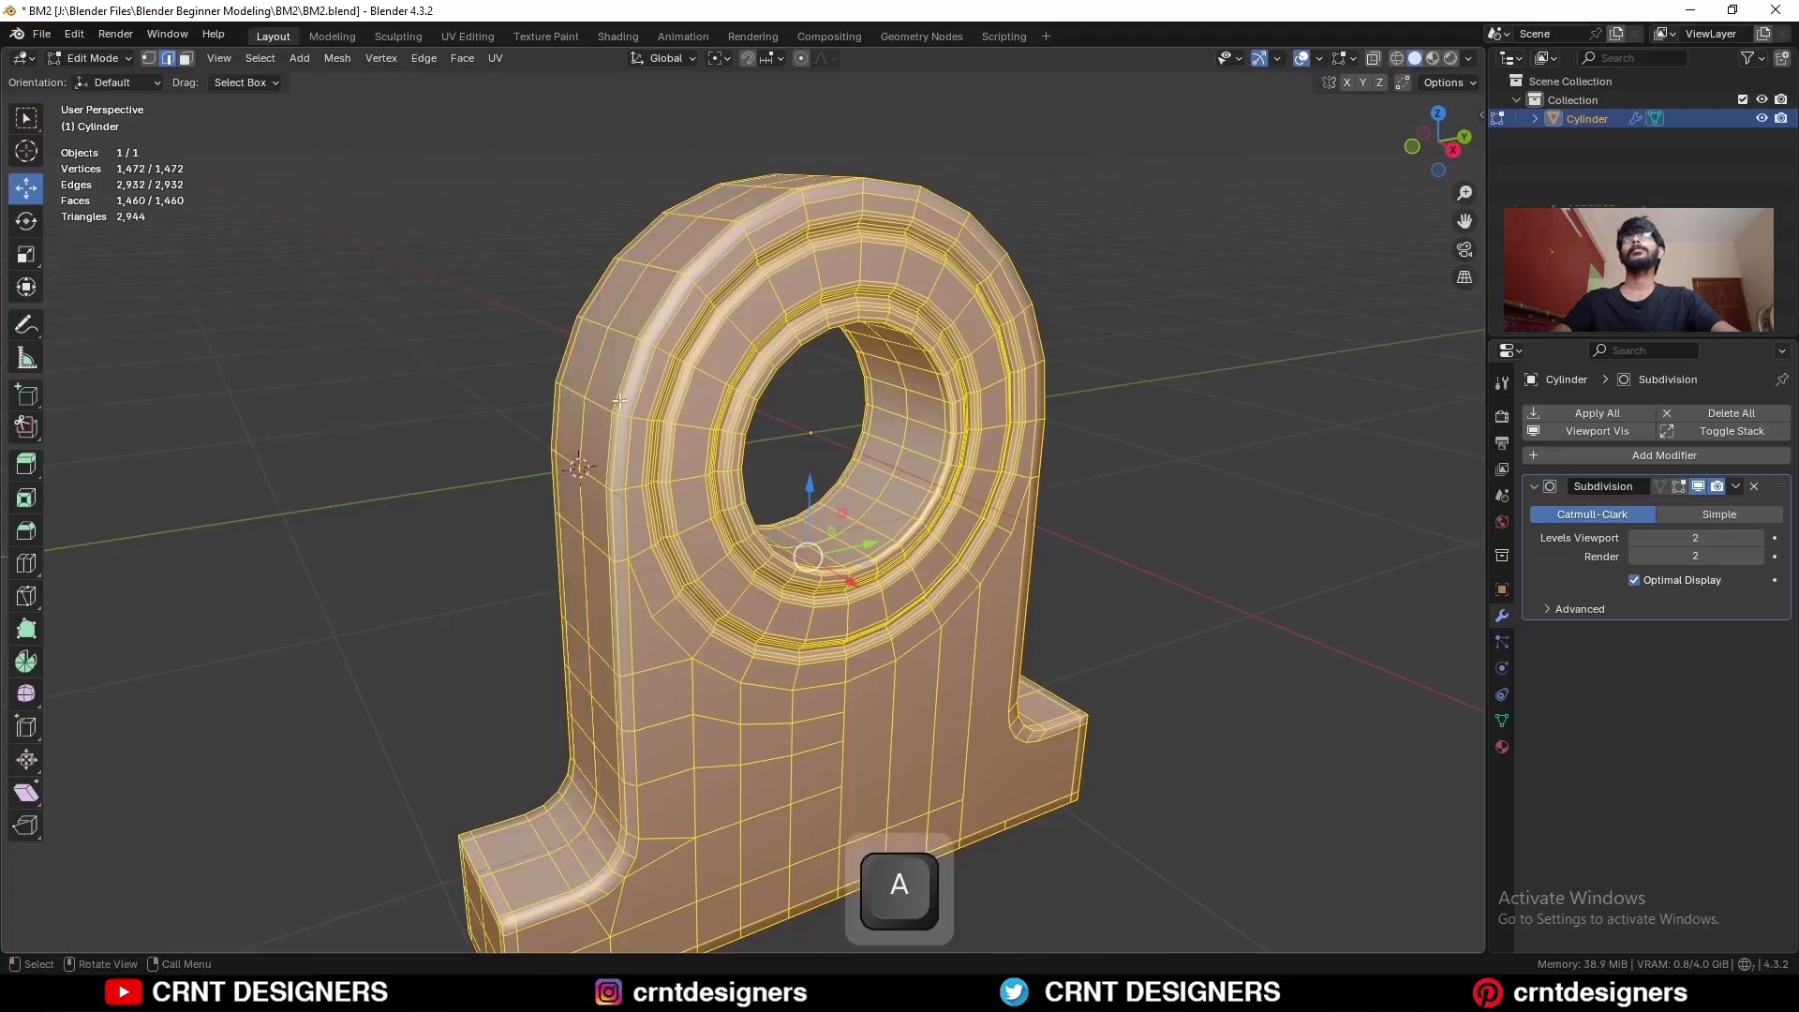
click(337, 58)
click(377, 331)
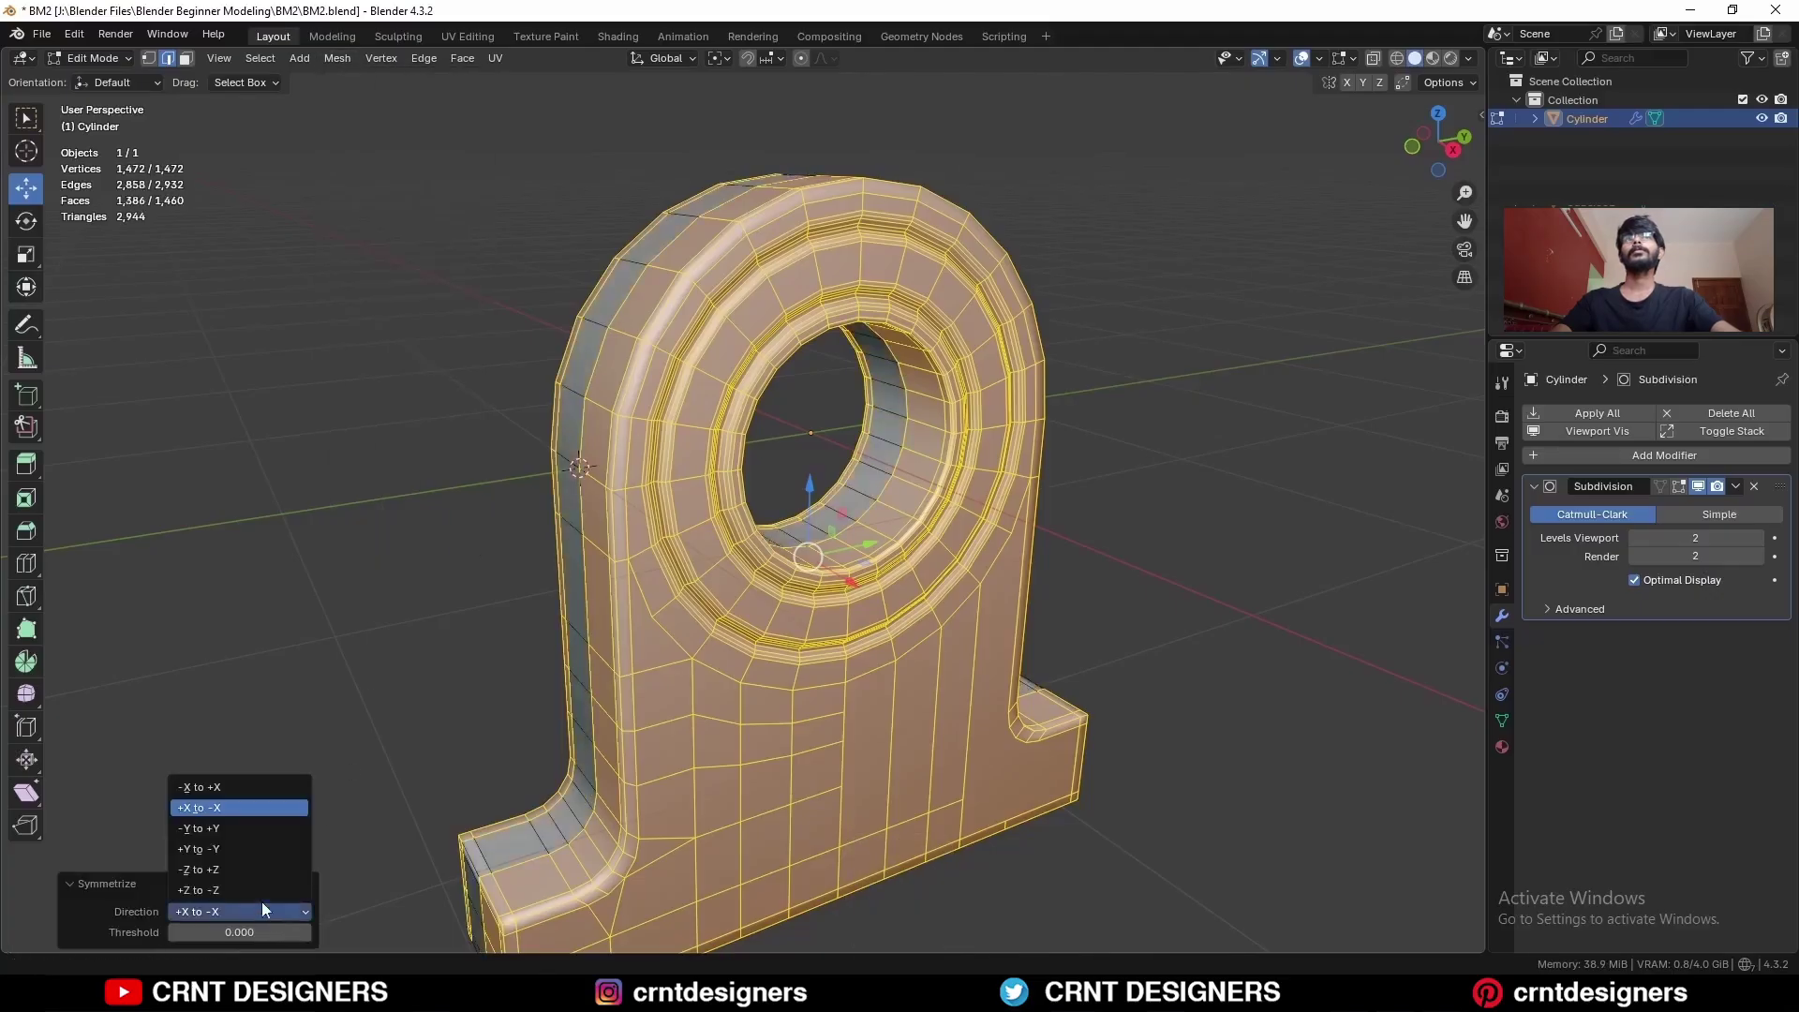
click(262, 827)
click(309, 779)
Step: Return to Object Mode, deselect the bracket and hide the viewport overlays
shift+middle_drag(670, 693, 732, 445)
key(Tab)
click(677, 761)
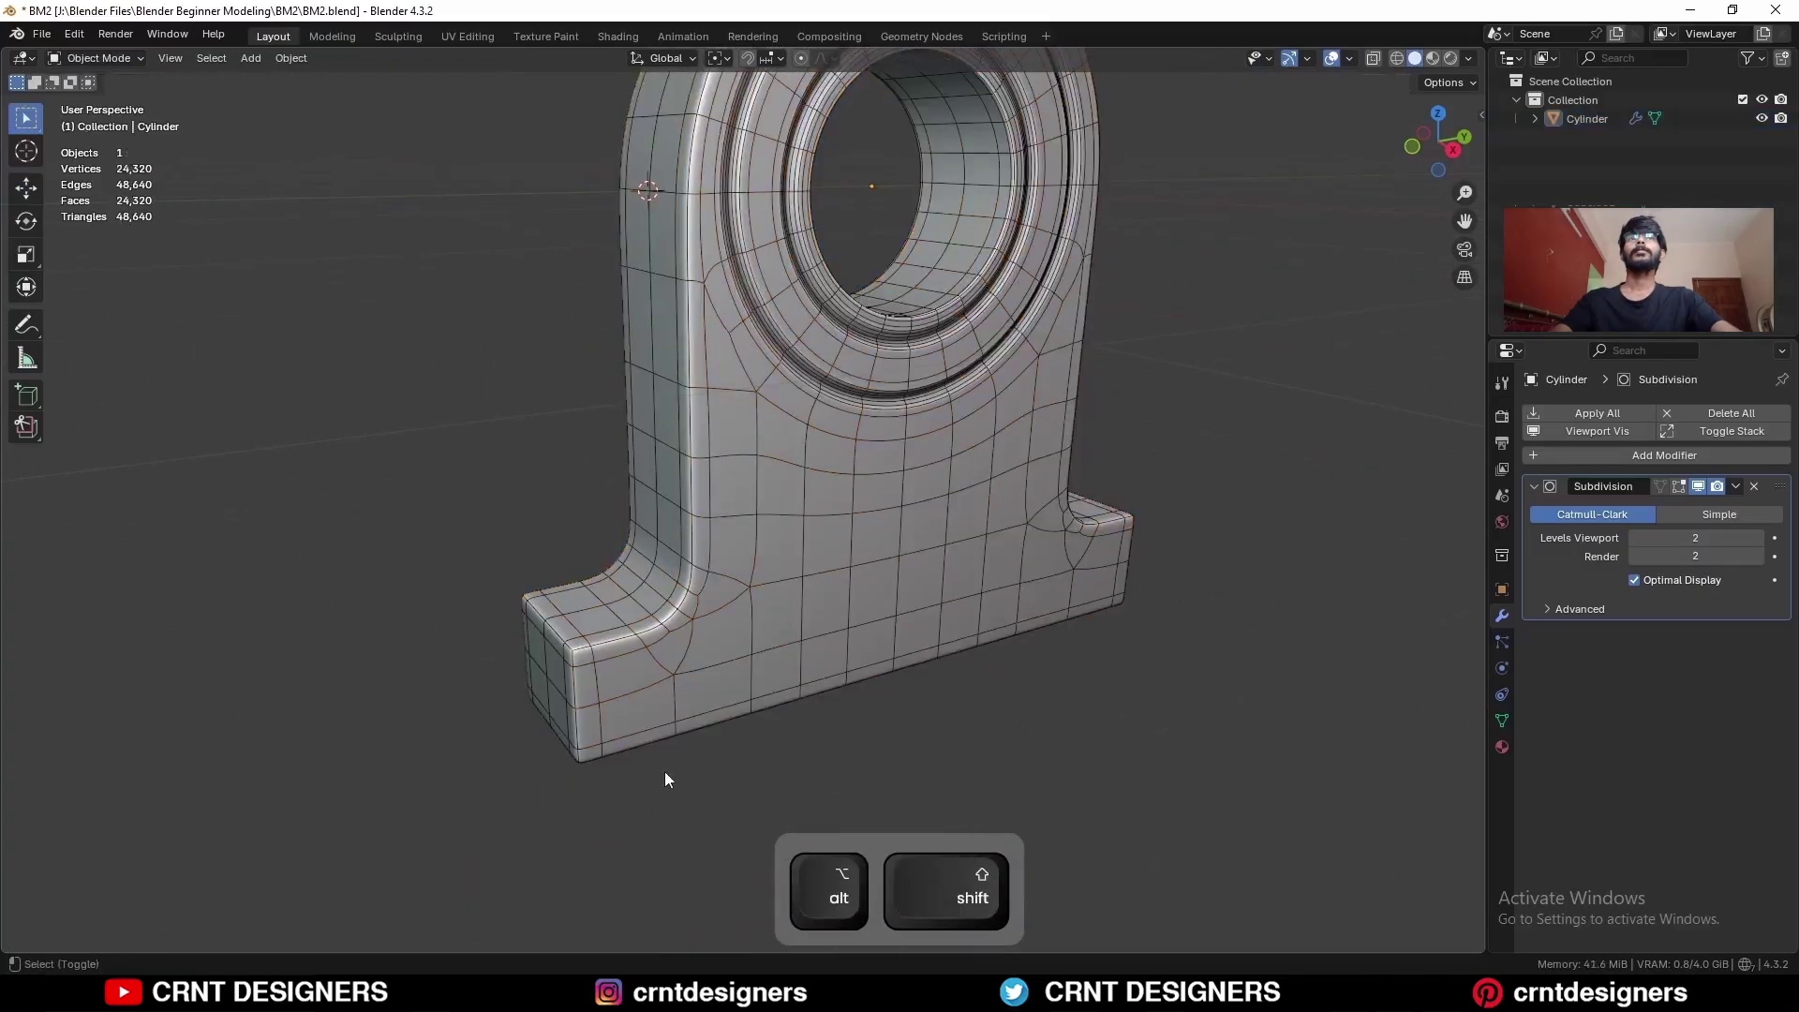
key(alt+shift+z)
Step: Examine the bracket's smooth shading and wireframe topology from several angles, including the hole and its ring grooves, with overlays on and off
scroll(843, 480, down, 3)
middle_drag(1038, 478, 734, 510)
key(shift+alt+z)
ctrl+middle_drag(959, 542, 716, 175)
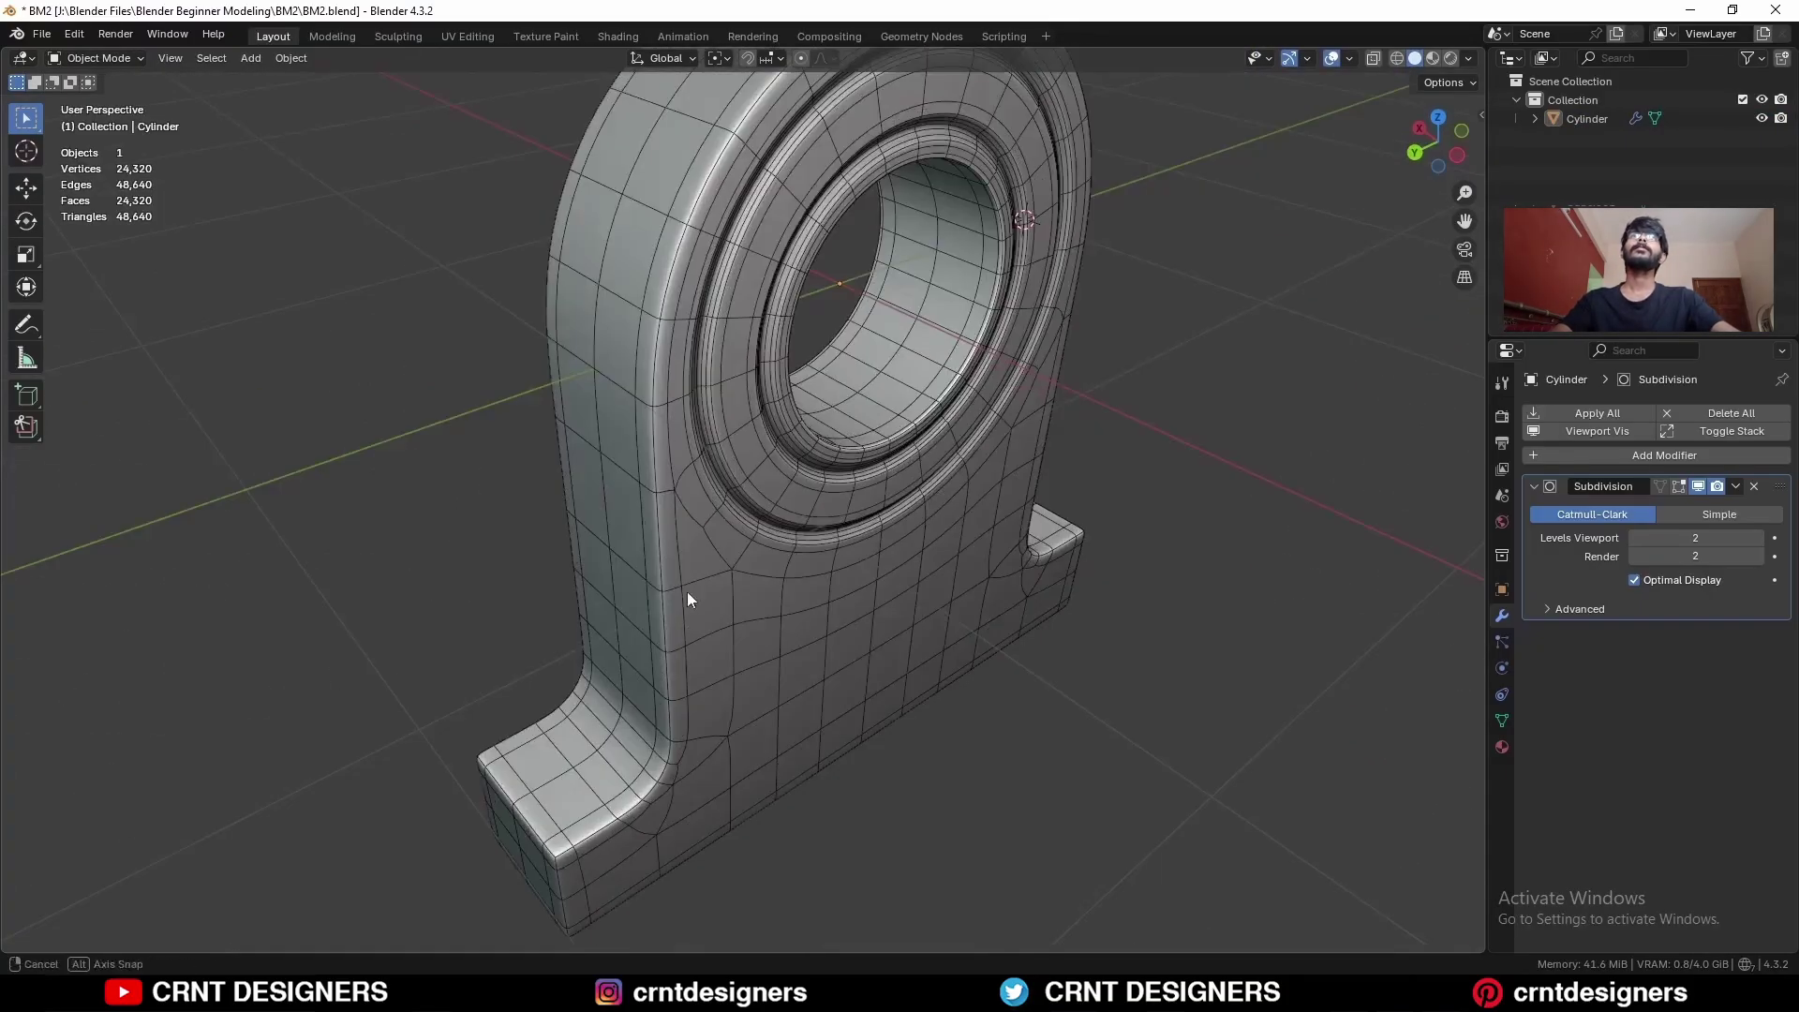
middle_drag(690, 577, 673, 367)
key(shift+alt+z)
shift+middle_drag(793, 368, 796, 500)
middle_drag(924, 560, 1047, 385)
key(shift+alt+z)
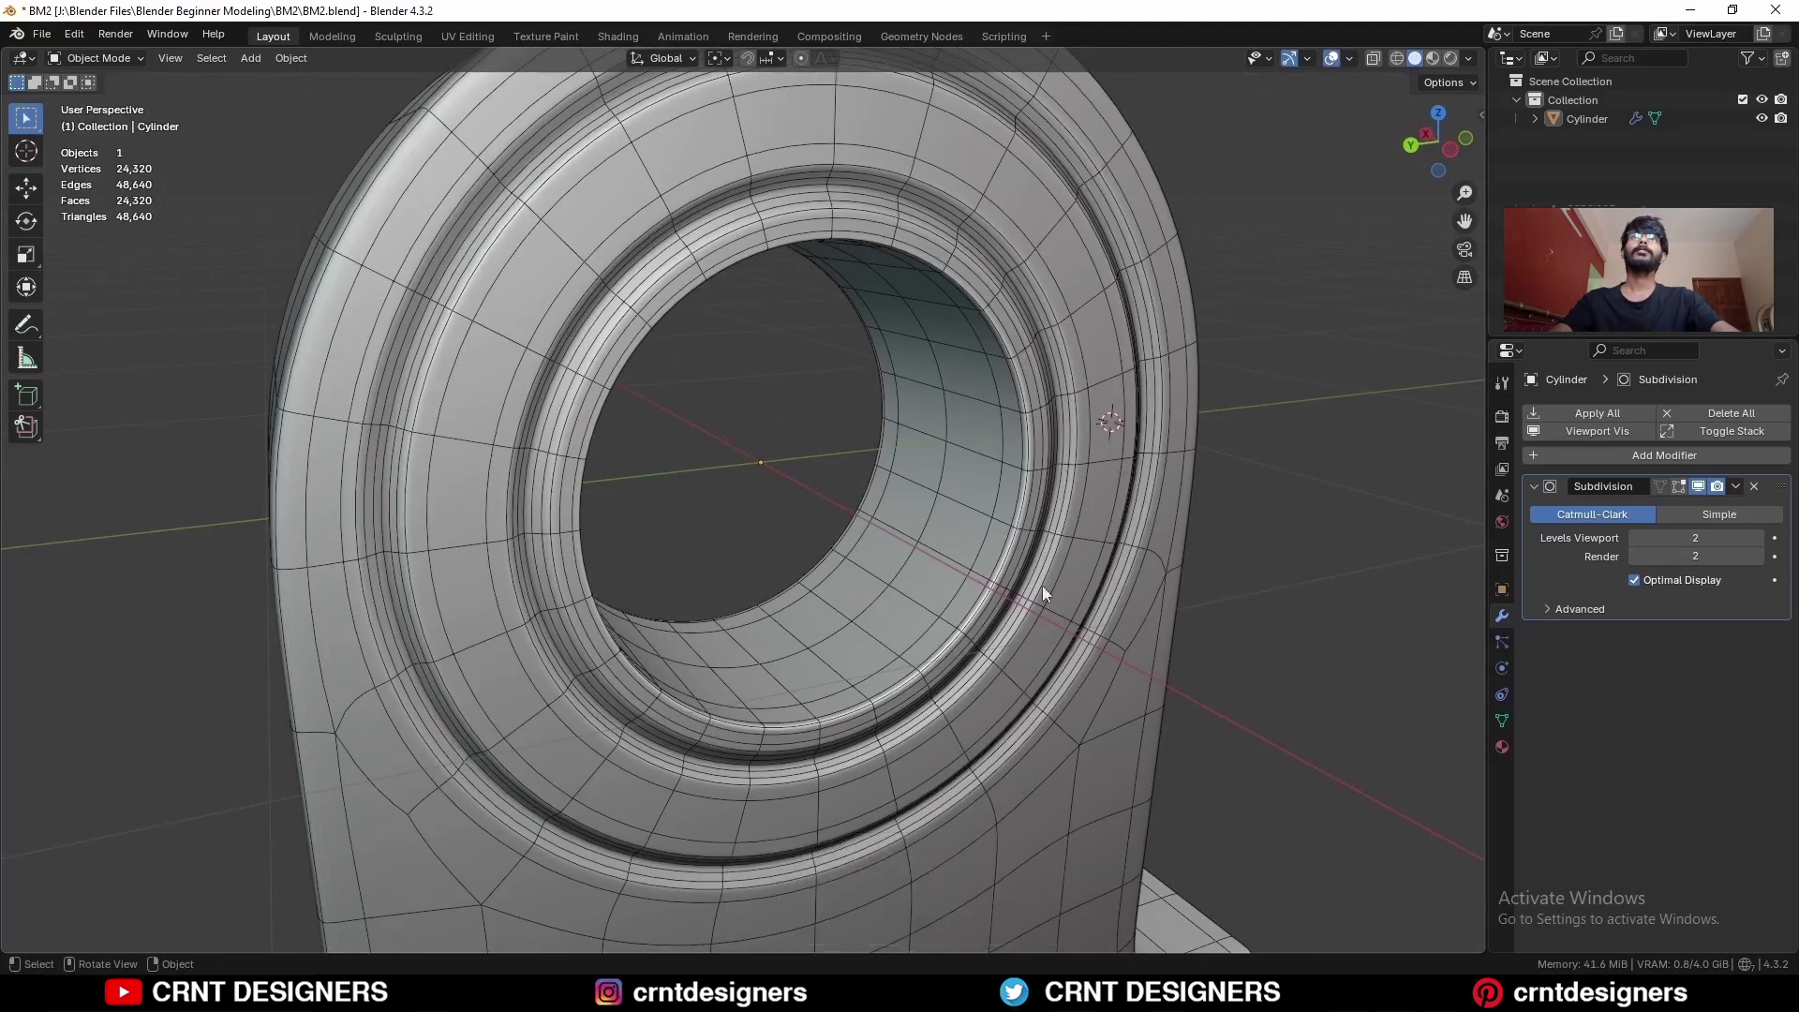
key(shift+alt+z)
ctrl+middle_drag(1088, 346, 965, 599)
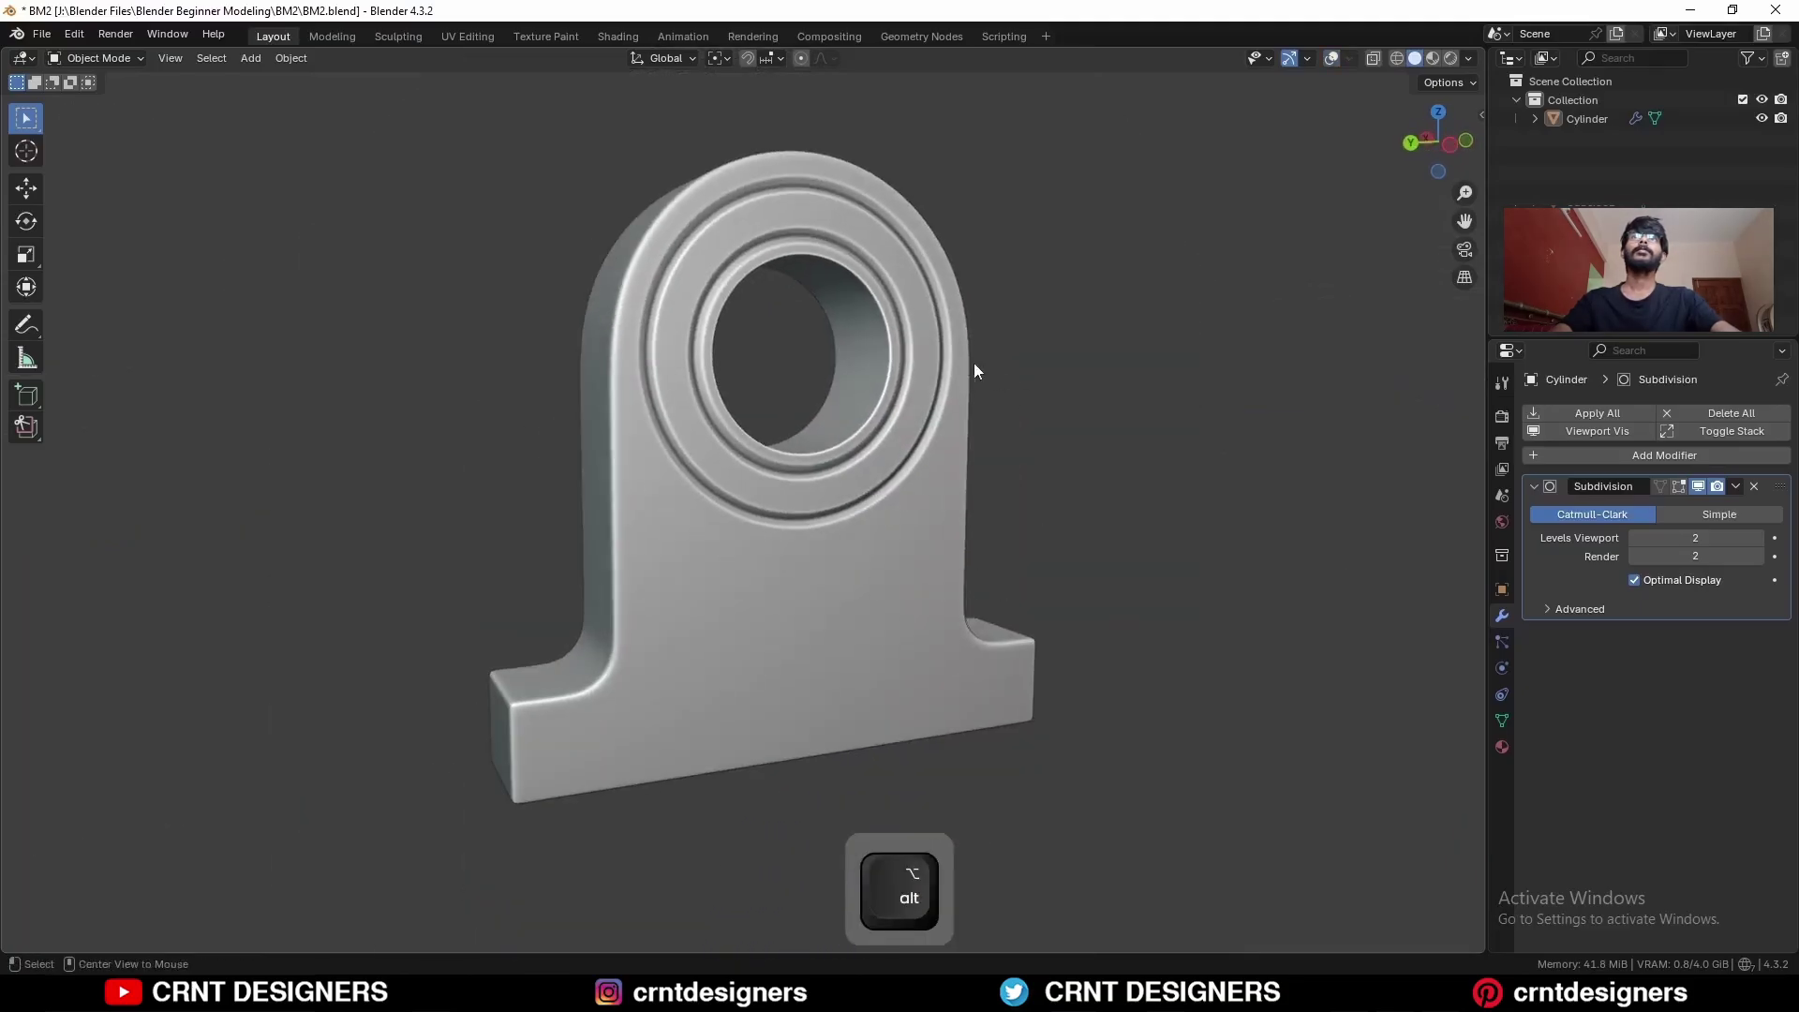
key(shift+alt+z)
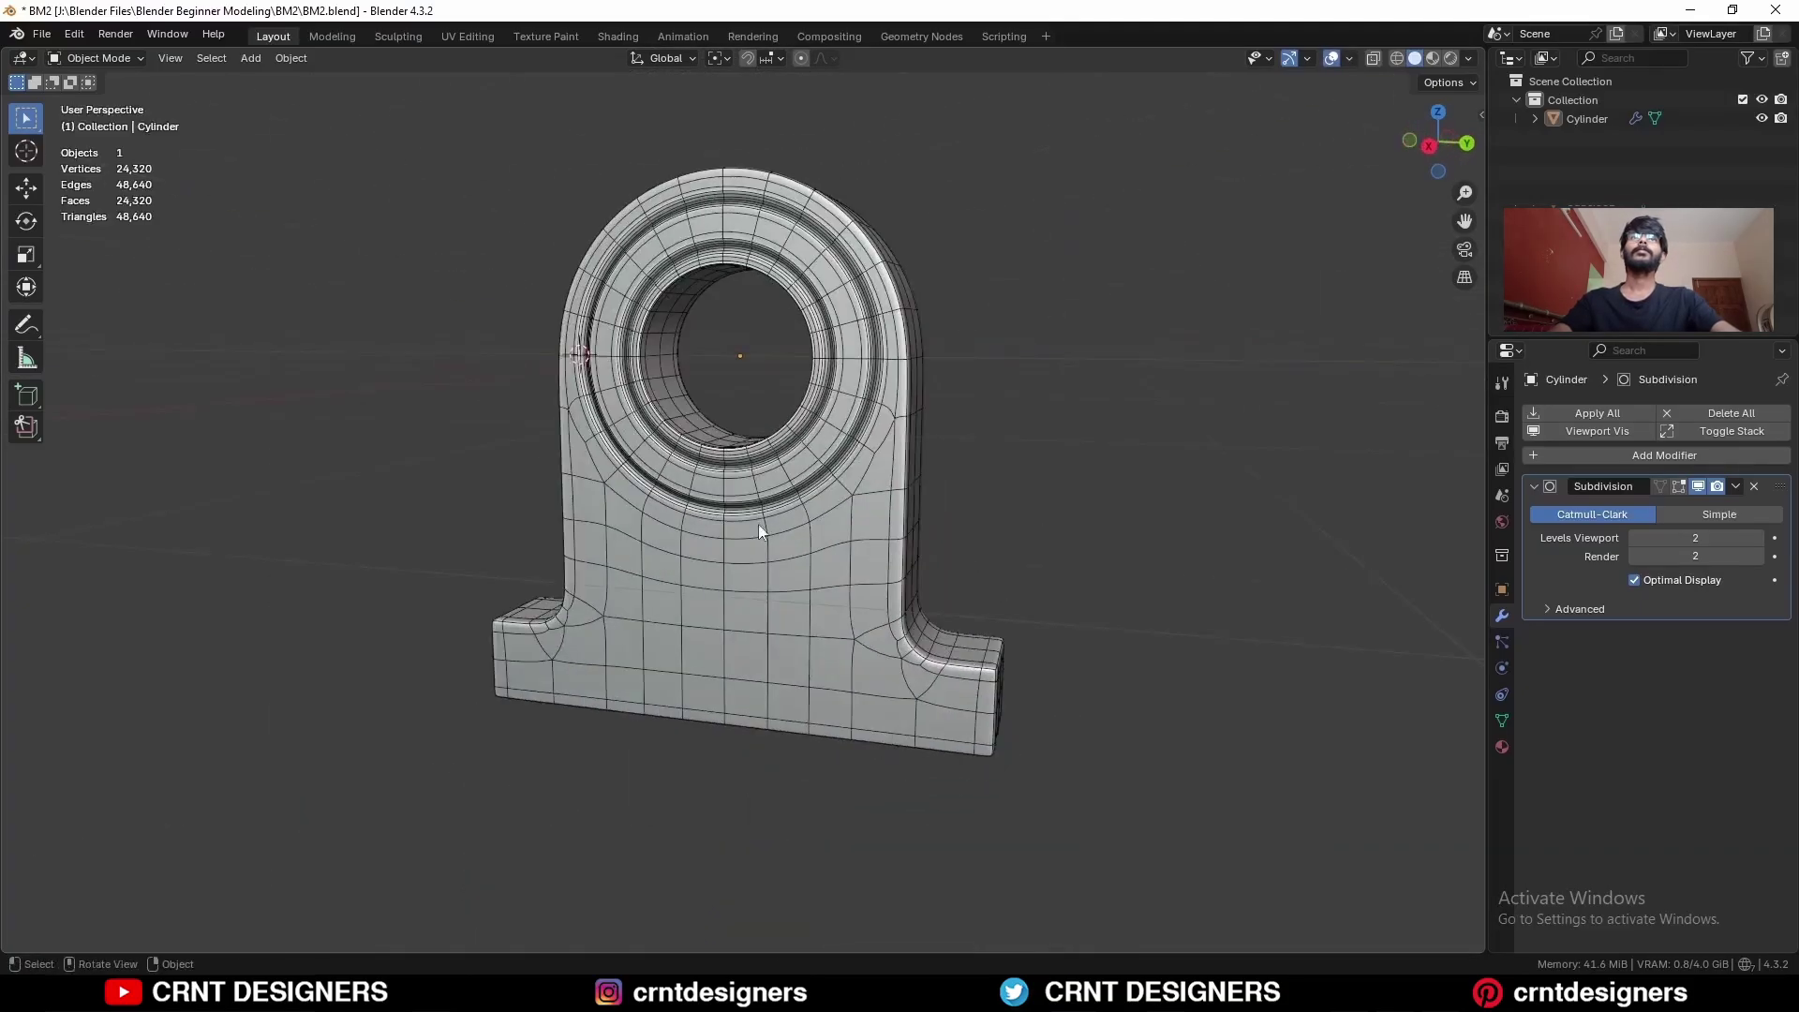
key(shift+alt+z)
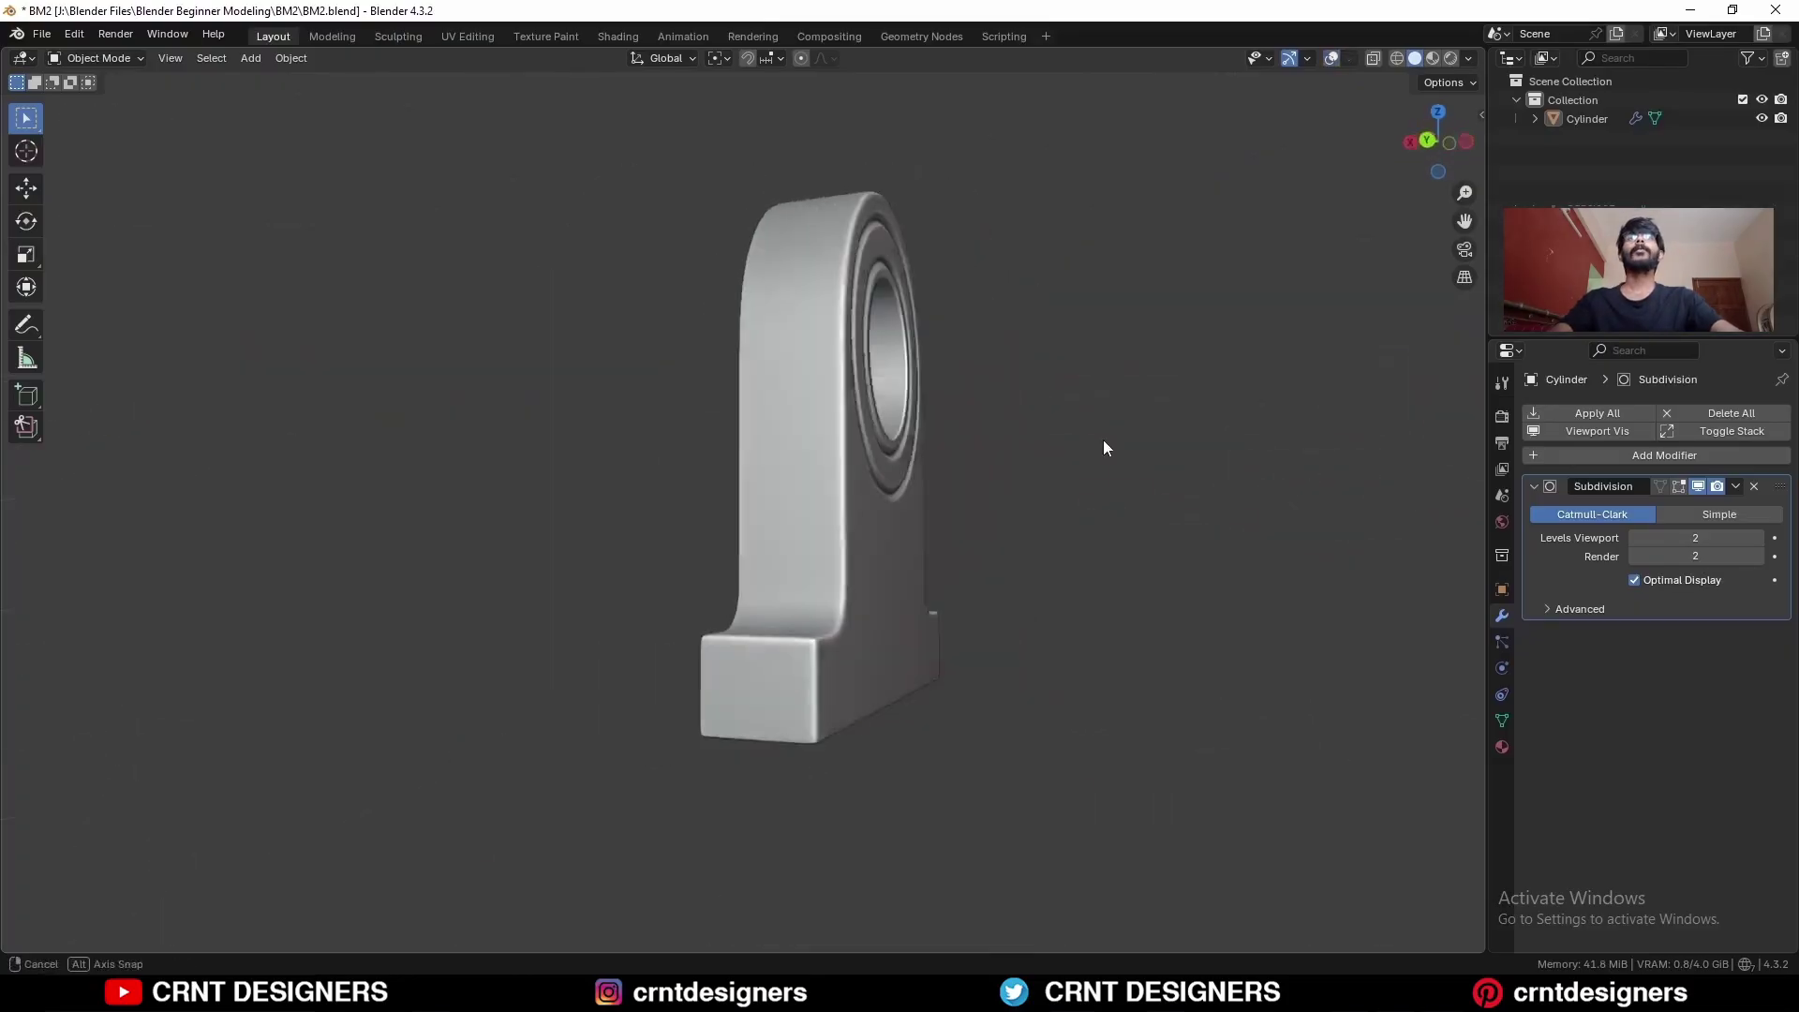